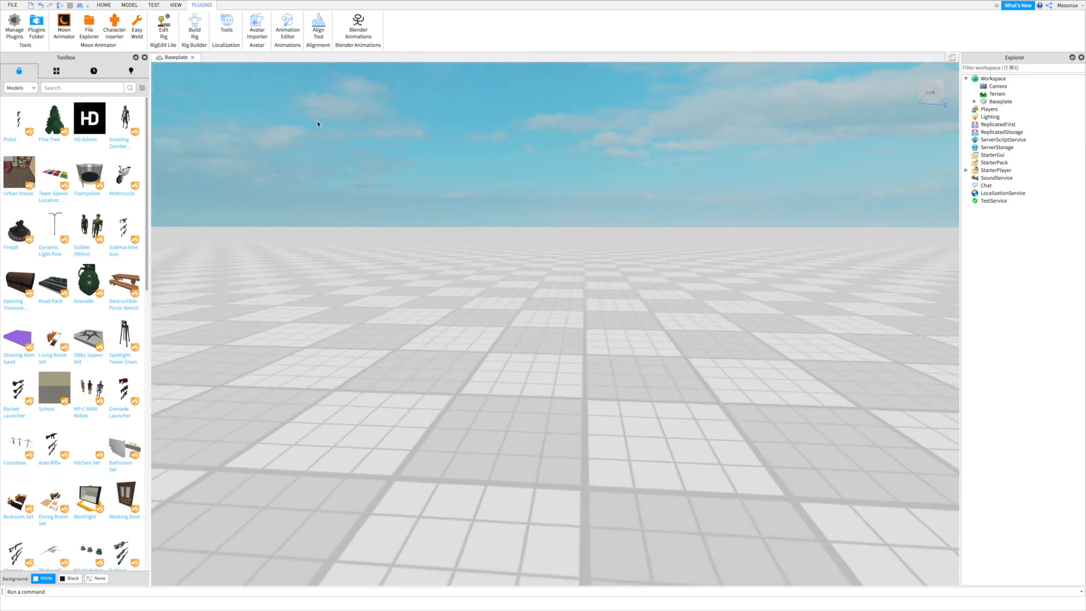
# Step: Open the Character Inserter and look through its saved characters and preset avatars
pyautogui.press('s')
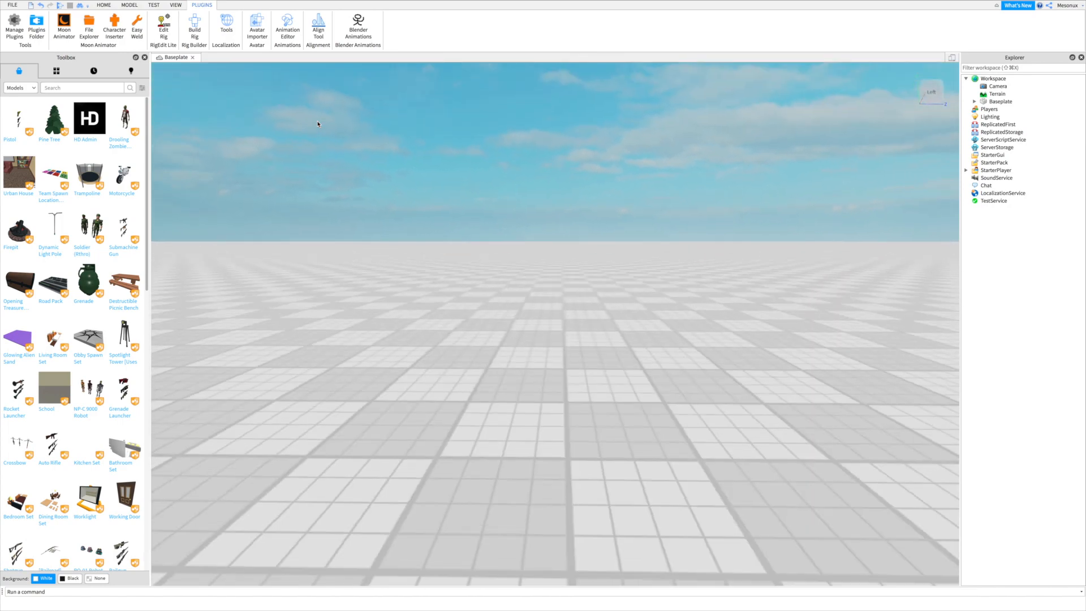
pyautogui.moveTo(402, 152); pyautogui.dragTo(402, 151, button='right')
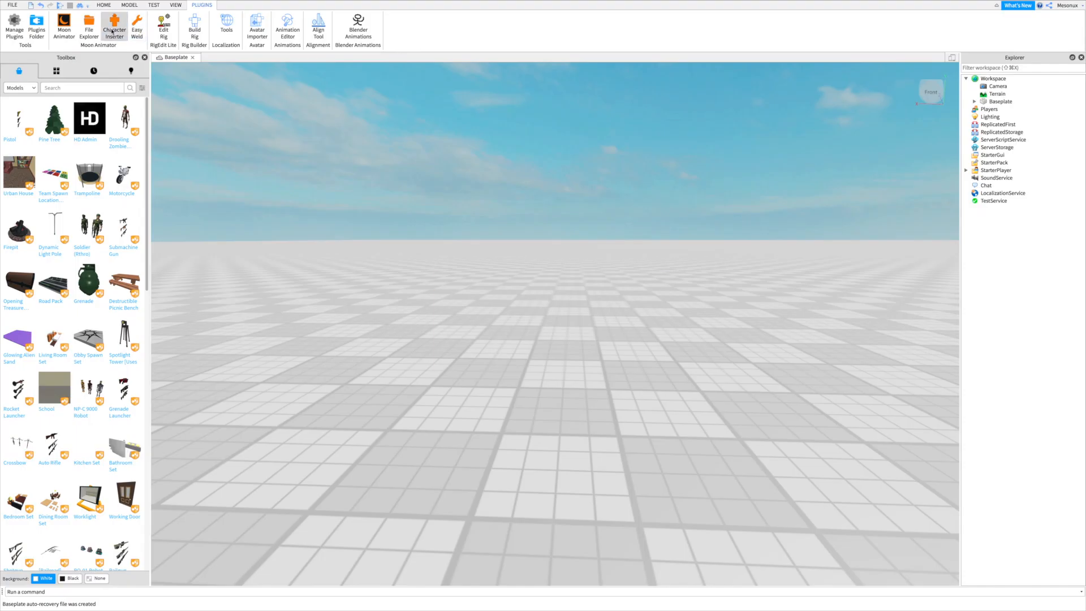
pyautogui.click(701, 437)
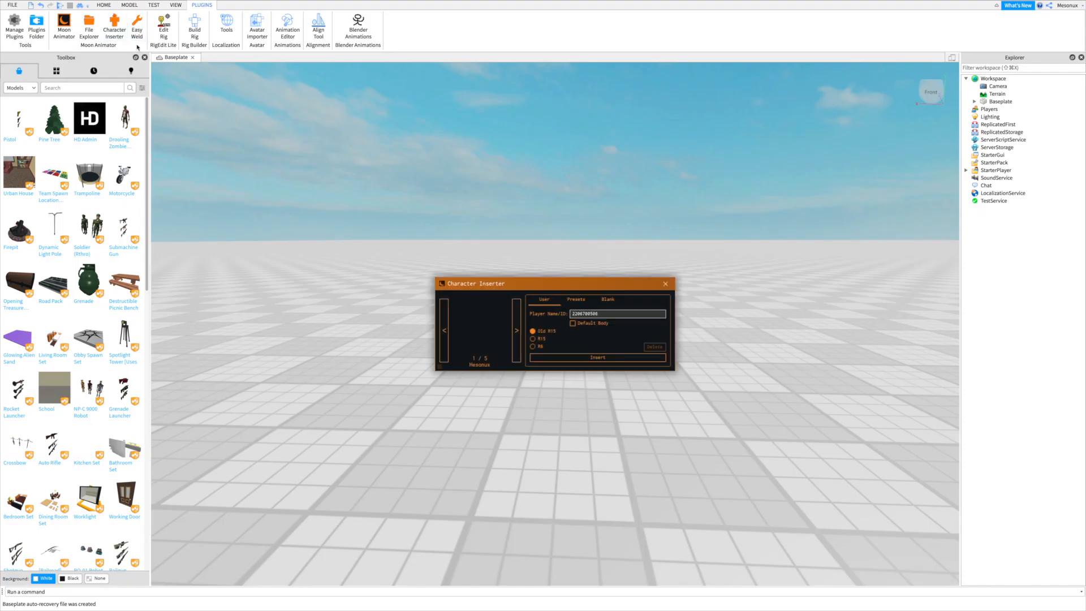
pyautogui.moveTo(548, 287); pyautogui.dragTo(412, 189)
pyautogui.click(378, 226)
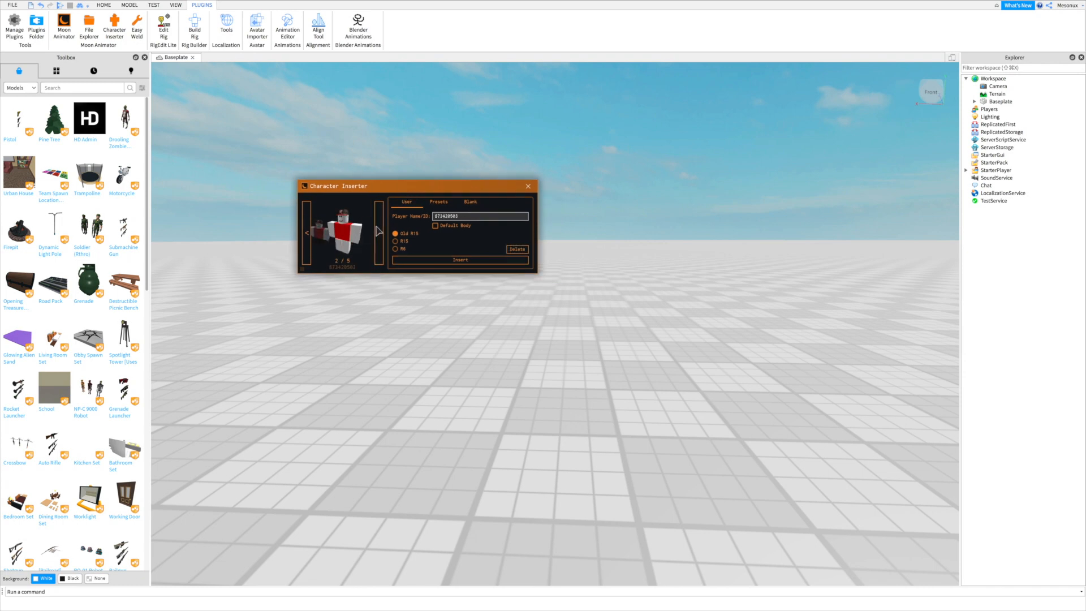
pyautogui.click(309, 237)
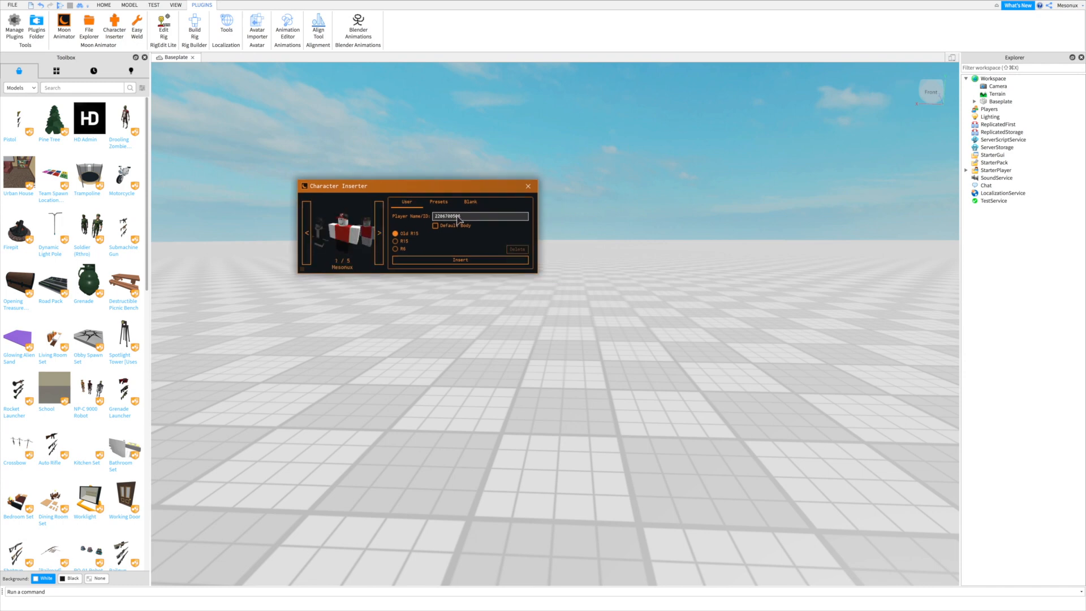
pyautogui.click(438, 202)
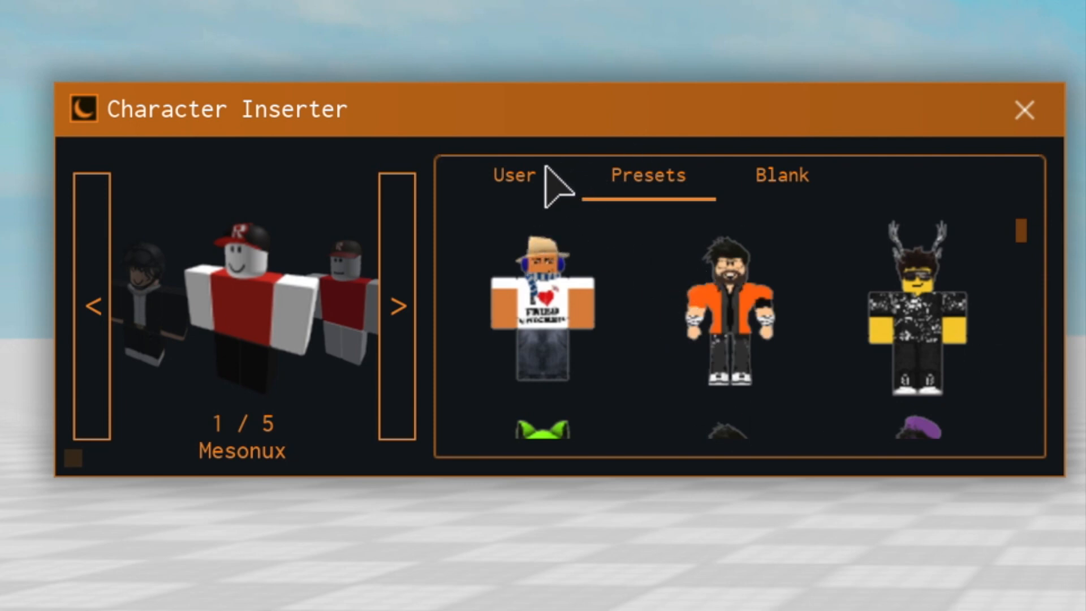
pyautogui.click(514, 175)
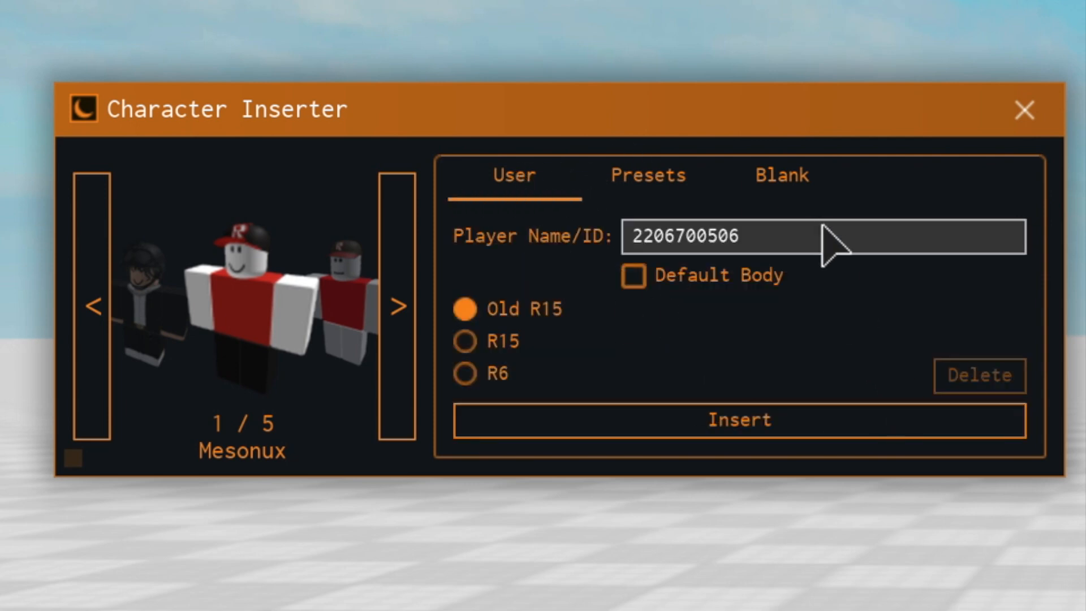
# Step: Load the avatar for the player name "Poop", browse the saved characters and return to the first one
pyautogui.click(977, 226)
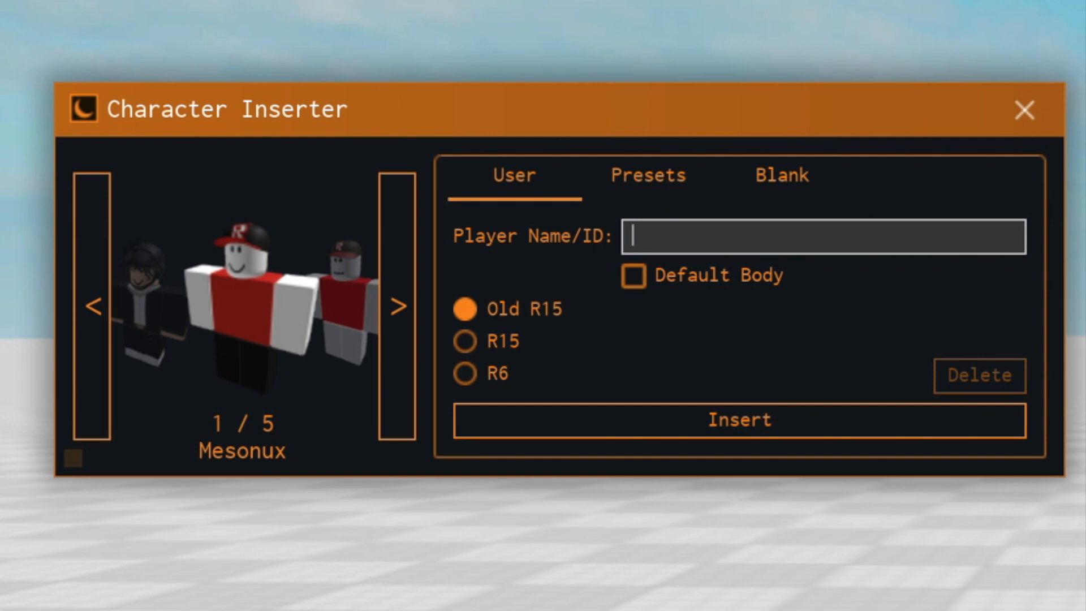
pyautogui.write('Poop')
pyautogui.press('Return')
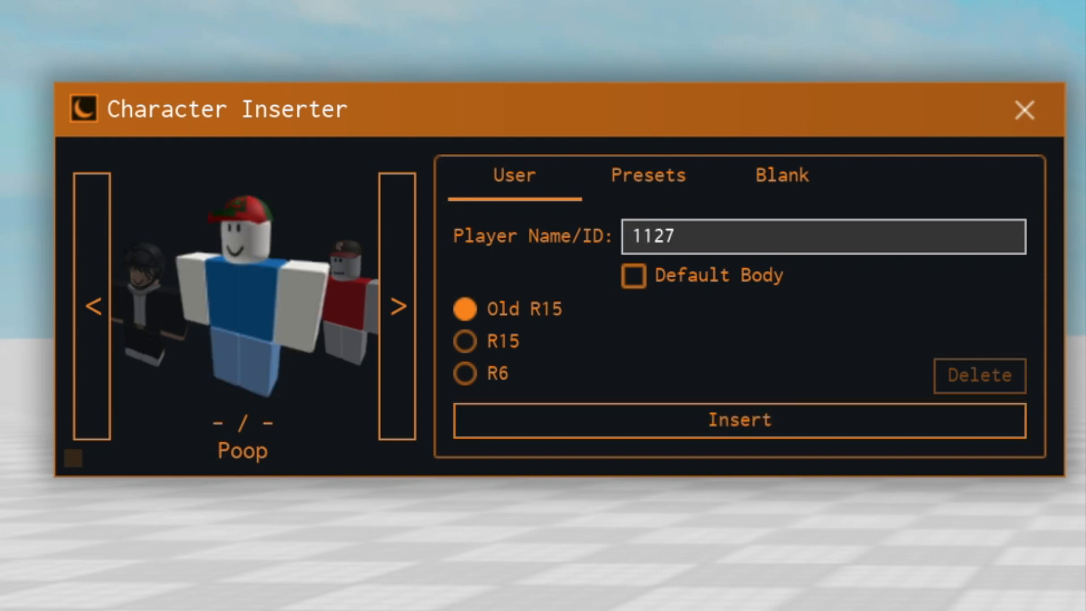
pyautogui.click(414, 308)
pyautogui.click(396, 317)
pyautogui.click(396, 317)
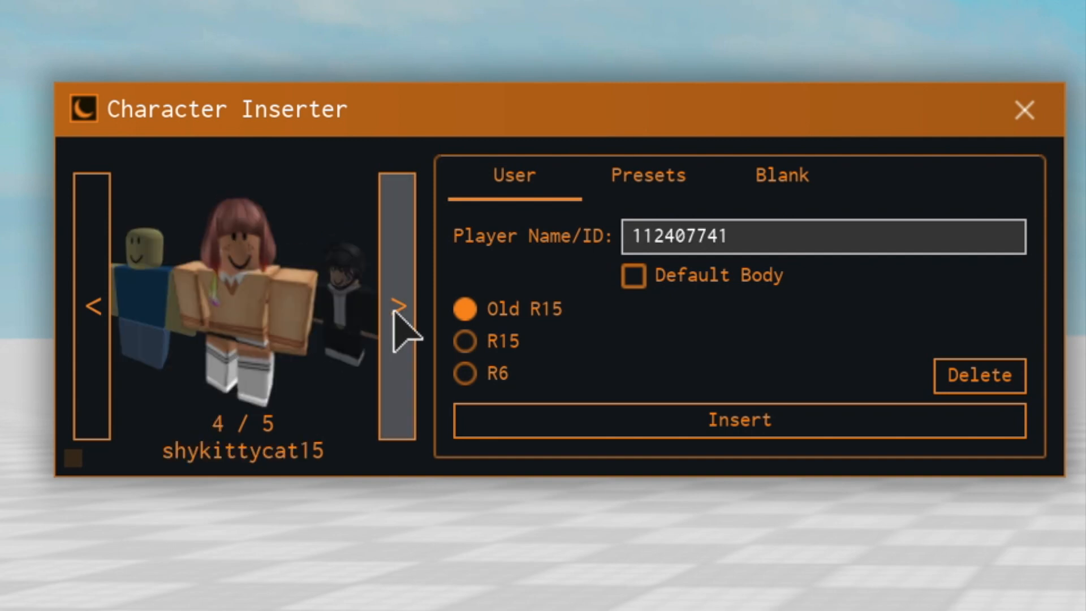
pyautogui.click(396, 316)
pyautogui.click(395, 314)
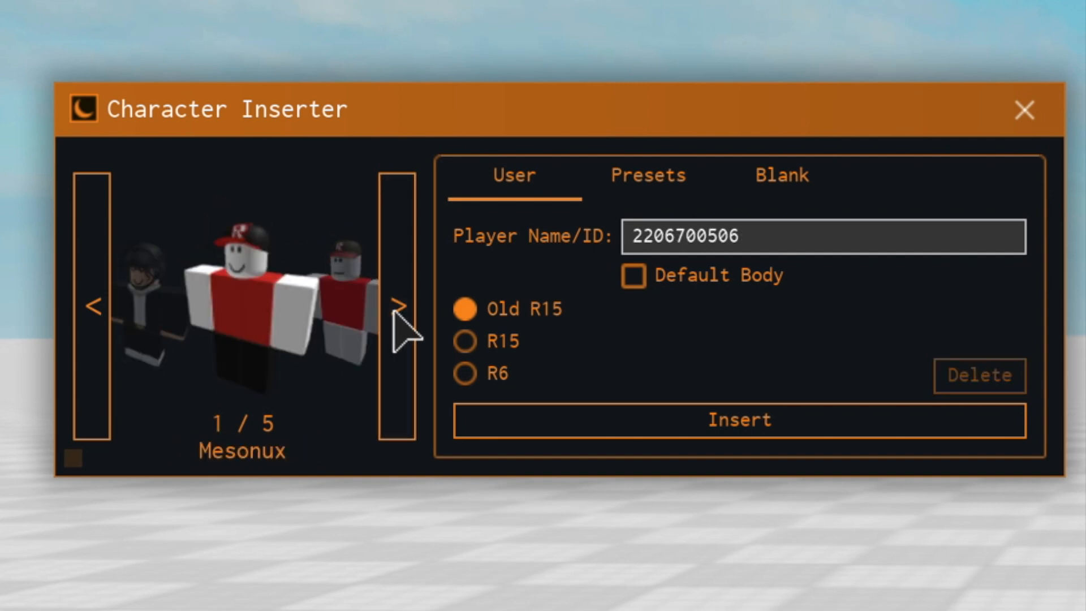
# Step: Insert the first saved character into the workspace as an R6 rig
pyautogui.click(465, 373)
pyautogui.click(573, 424)
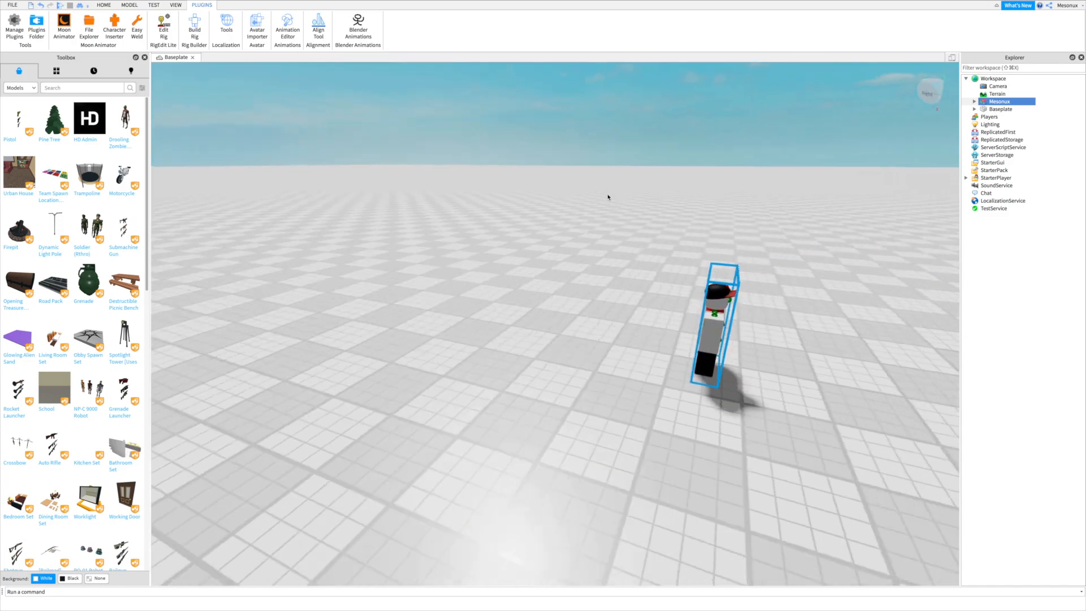
pyautogui.moveTo(608, 197); pyautogui.dragTo(608, 197, button='right')
pyautogui.press('w')
pyautogui.press('a')
pyautogui.press('s')
pyautogui.press('d')
pyautogui.press('w')
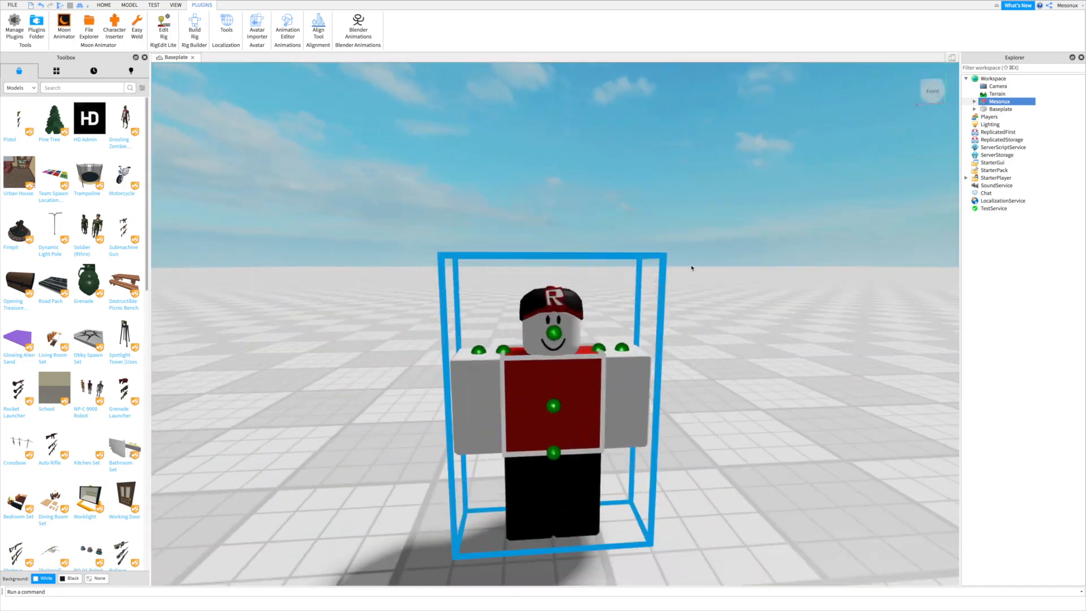
# Step: Examine the body parts and accessories nested under the inserted character in the Explorer hierarchy
pyautogui.click(974, 102)
pyautogui.click(983, 132)
pyautogui.click(983, 133)
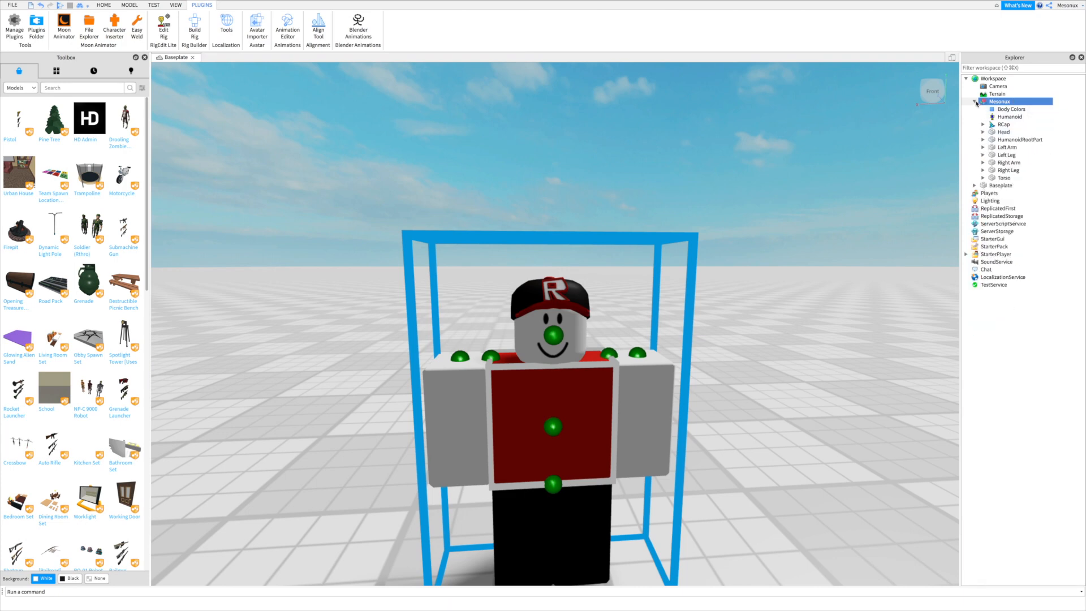
pyautogui.click(975, 102)
# Step: Open Moon Animator away from the character and create a new animation with the placeholder name "askdfjaskl;fjasdk;lf"
pyautogui.click(64, 25)
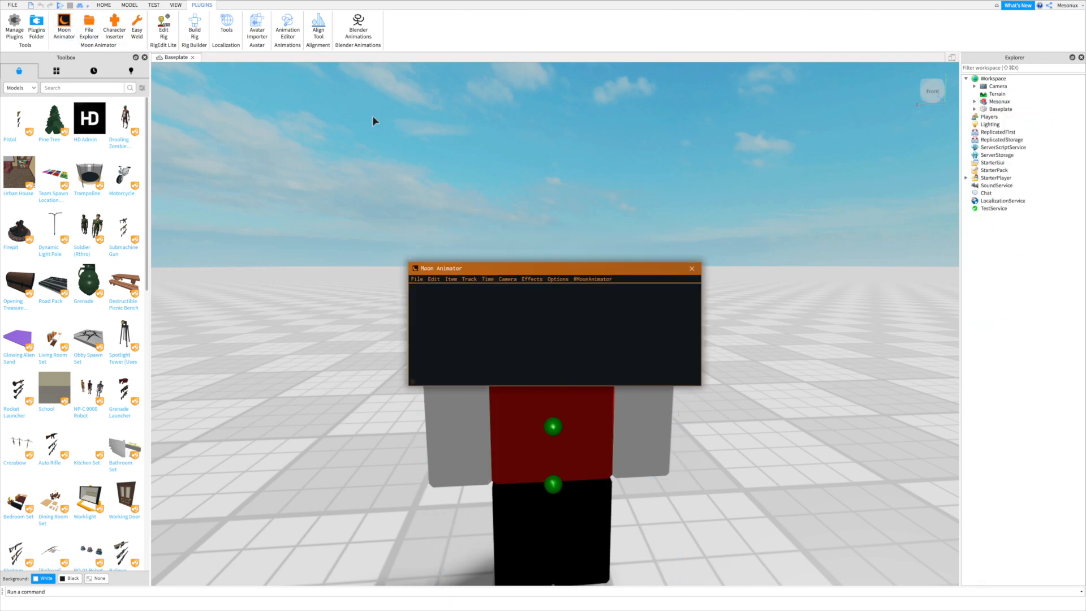
pyautogui.moveTo(486, 269); pyautogui.dragTo(230, 73)
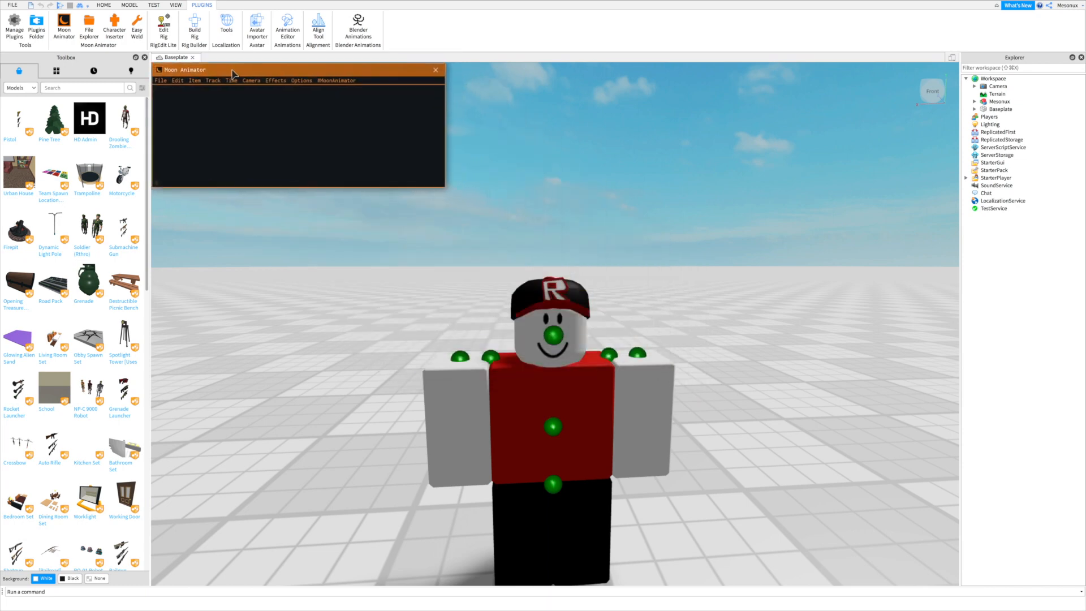
pyautogui.click(160, 80)
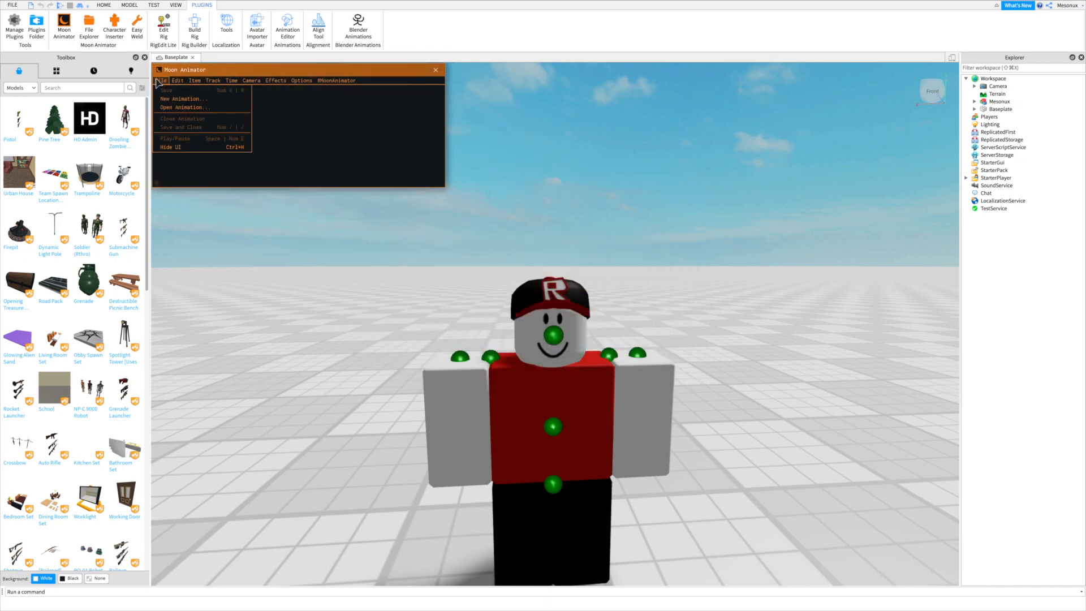
pyautogui.click(169, 100)
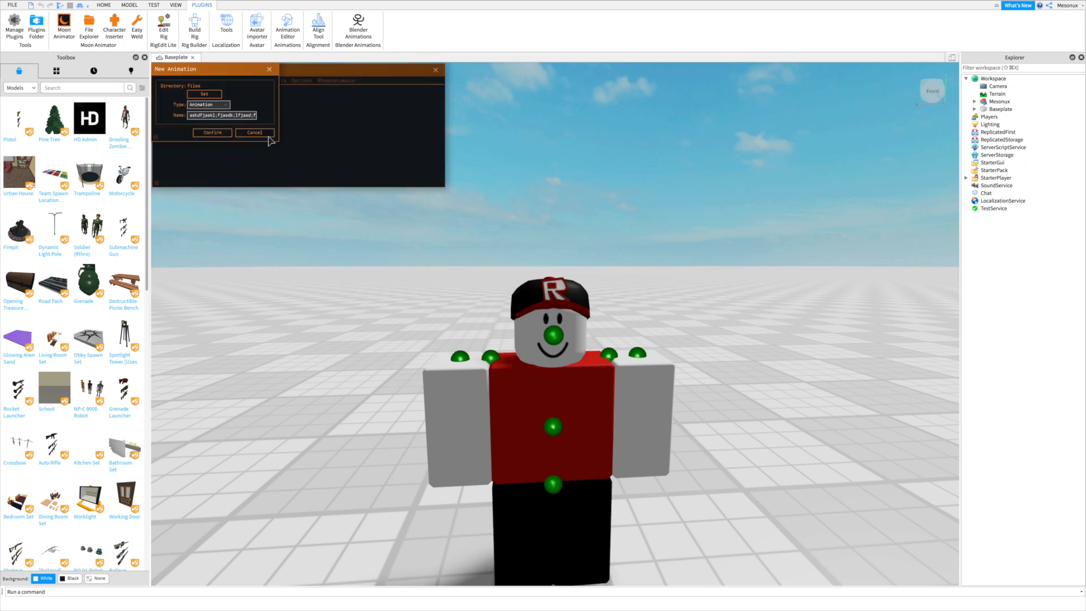
pyautogui.click(231, 132)
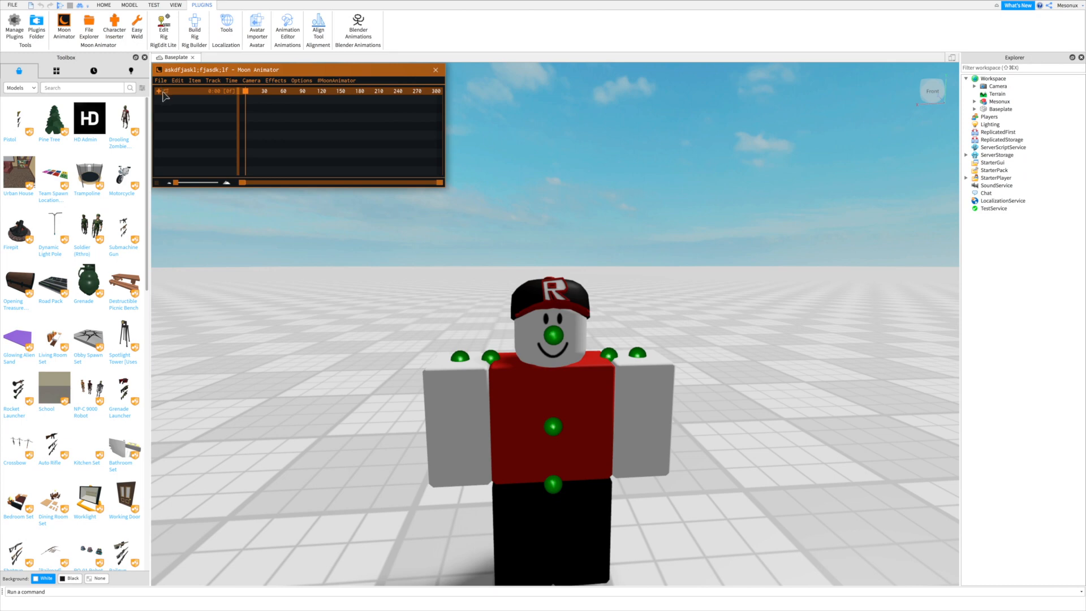
# Step: Add the inserted character to the animation timeline with its Rig property
pyautogui.click(161, 91)
pyautogui.click(267, 175)
pyautogui.click(160, 93)
pyautogui.click(536, 379)
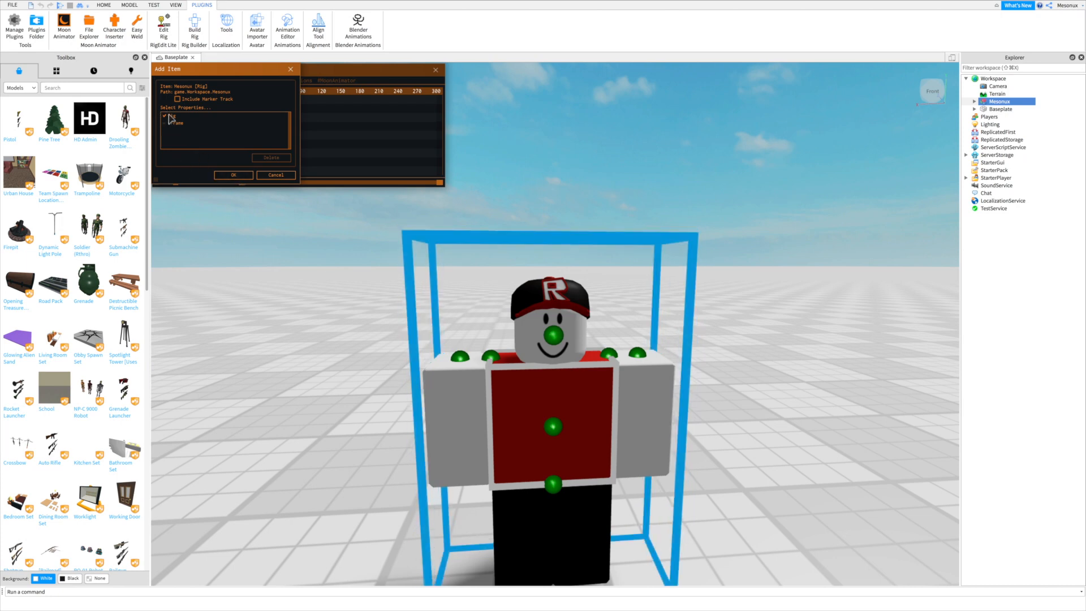
pyautogui.click(233, 176)
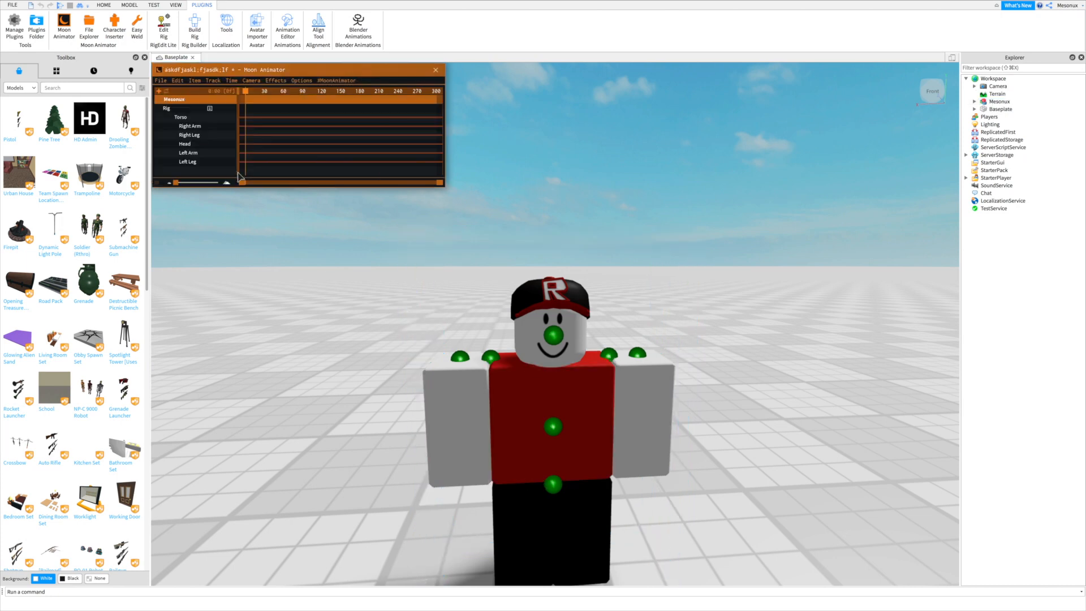
# Step: Try rotating the character's right arm with the rotation handles
pyautogui.scroll(-6, 432, 265)
pyautogui.moveTo(488, 367); pyautogui.dragTo(498, 349, button='right')
pyautogui.click(629, 338)
pyautogui.moveTo(707, 349); pyautogui.dragTo(582, 263)
pyautogui.moveTo(582, 263); pyautogui.dragTo(580, 263, button='right')
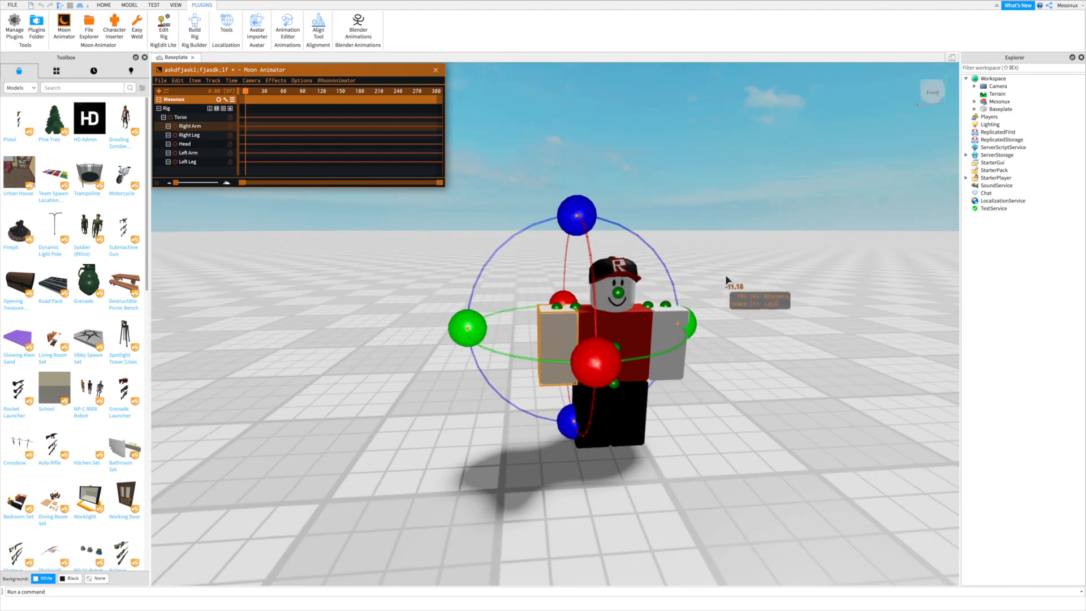
pyautogui.click(702, 278)
pyautogui.scroll(2, 699, 277)
pyautogui.moveTo(697, 277); pyautogui.dragTo(490, 344, button='right')
pyautogui.click(491, 344)
pyautogui.moveTo(597, 348); pyautogui.dragTo(598, 249)
pyautogui.click(598, 218)
pyautogui.moveTo(598, 217); pyautogui.dragTo(597, 214, button='right')
pyautogui.press('d')
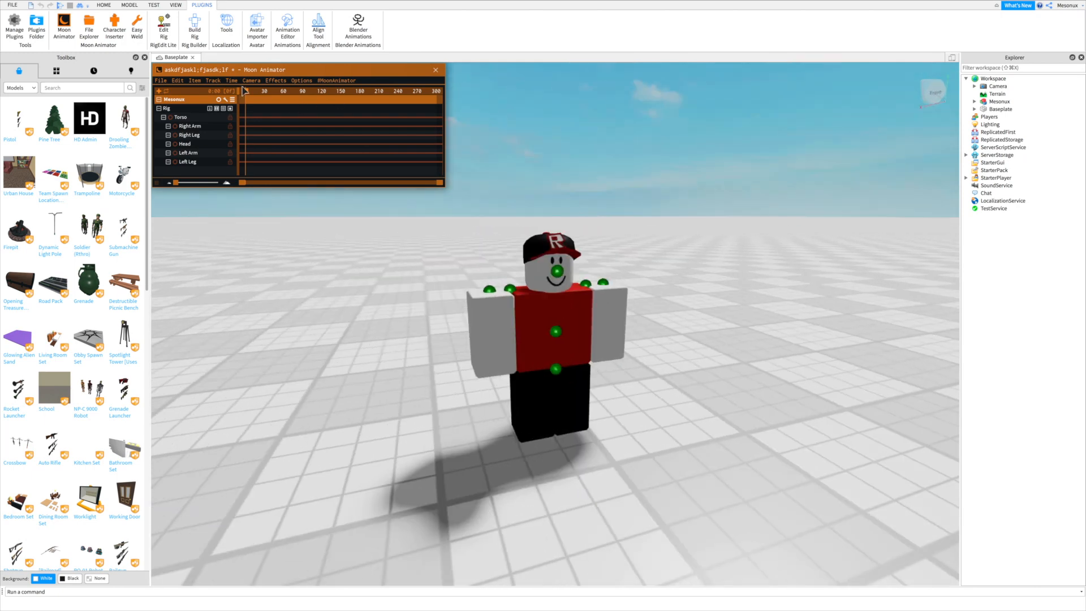
# Step: Change the animation's timeline size in the animation settings, with the playhead at the start
pyautogui.moveTo(361, 103); pyautogui.dragTo(239, 98)
pyautogui.press('1')
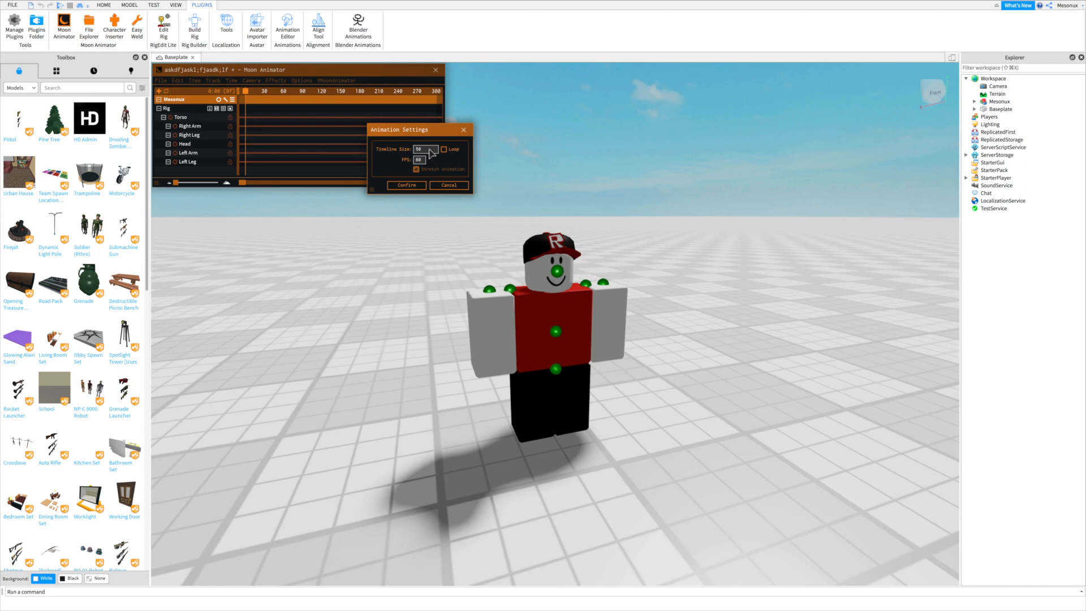
pyautogui.click(401, 186)
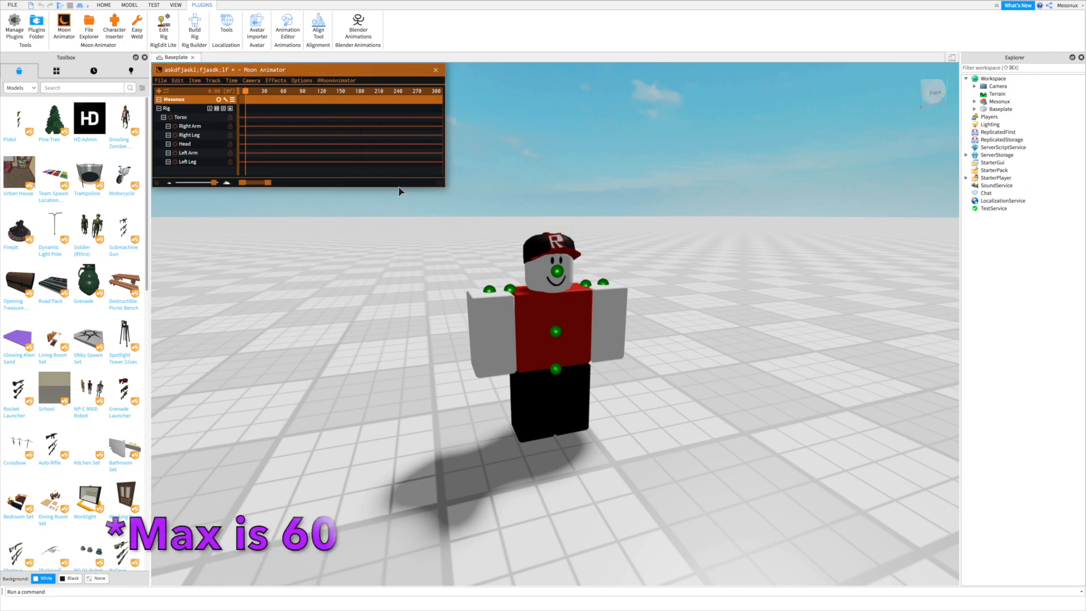
# Step: Try adjusting a body part of the character with its handles and undo the change
pyautogui.press('d')
pyautogui.press('w')
pyautogui.moveTo(548, 250); pyautogui.dragTo(518, 241, button='right')
pyautogui.click(519, 240)
pyautogui.press('s')
pyautogui.moveTo(544, 297); pyautogui.dragTo(548, 271)
pyautogui.press('super+z')
# Step: Try tilting the character's torso sideways with the rotation handles at frame 0
pyautogui.click(640, 154)
pyautogui.moveTo(640, 154); pyautogui.dragTo(634, 154, button='right')
pyautogui.press('w')
pyautogui.press('d')
pyautogui.press('a')
pyautogui.press('a')
pyautogui.press('s')
pyautogui.press('d')
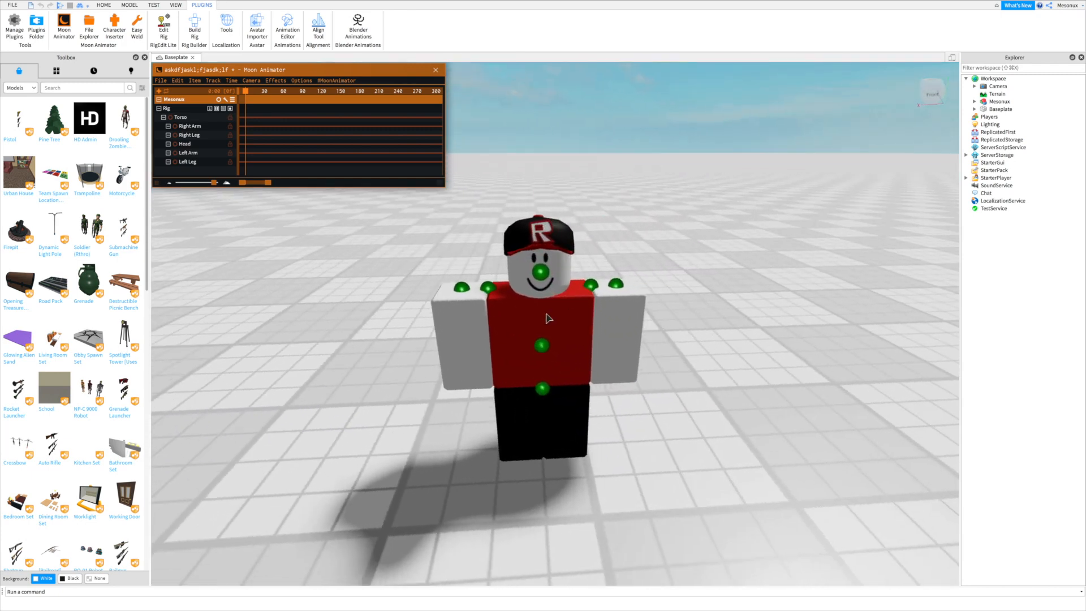
pyautogui.click(547, 318)
pyautogui.moveTo(529, 193); pyautogui.dragTo(519, 220)
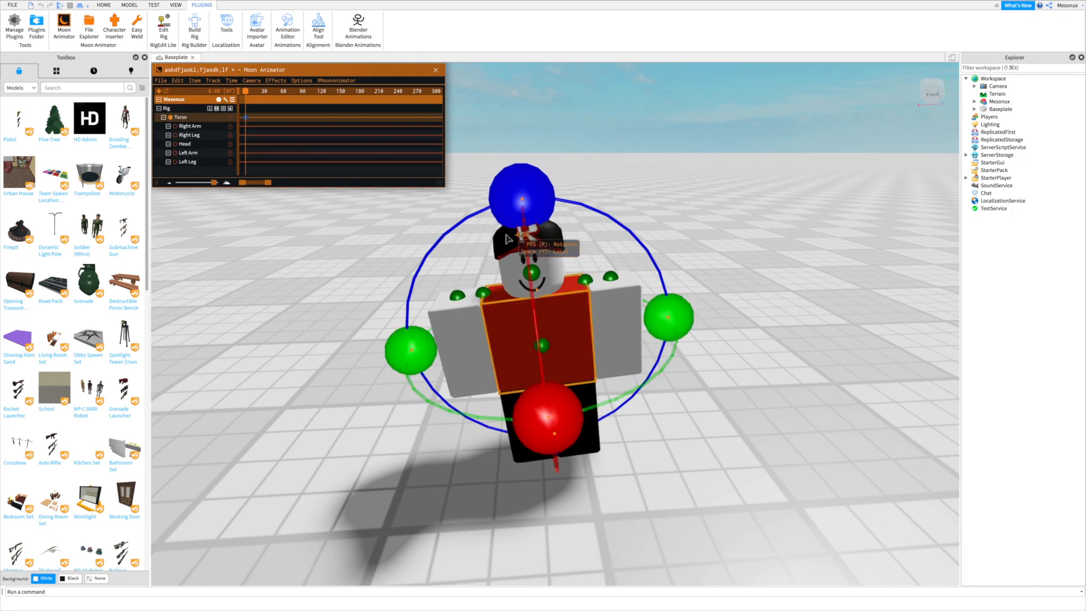
# Step: Try rotating the character's right arm around several axes at frame 0
pyautogui.click(451, 354)
pyautogui.moveTo(464, 188); pyautogui.dragTo(488, 180)
pyautogui.moveTo(482, 375); pyautogui.dragTo(489, 317)
pyautogui.moveTo(490, 317); pyautogui.dragTo(492, 320, button='right')
pyautogui.moveTo(467, 195); pyautogui.dragTo(647, 191)
pyautogui.moveTo(647, 191); pyautogui.dragTo(665, 186, button='right')
pyautogui.click(664, 186)
# Step: Undo the torso and right arm rotations
pyautogui.press('super+z')
pyautogui.press('super+z')
pyautogui.press('super+z')
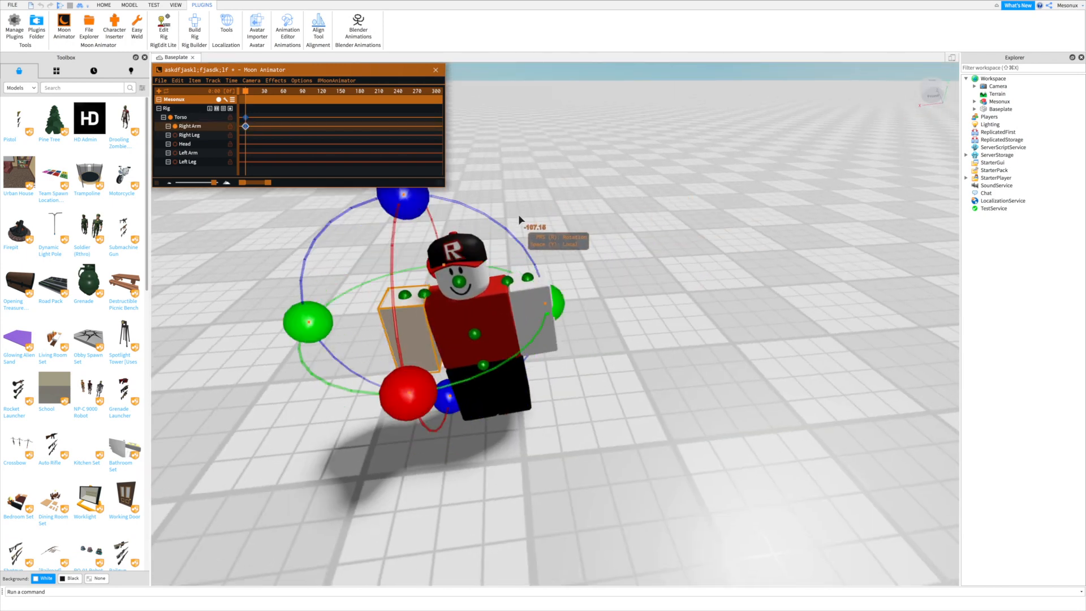
pyautogui.press('super+z')
pyautogui.press('a')
pyautogui.moveTo(610, 191); pyautogui.dragTo(610, 192, button='right')
pyautogui.press('q')
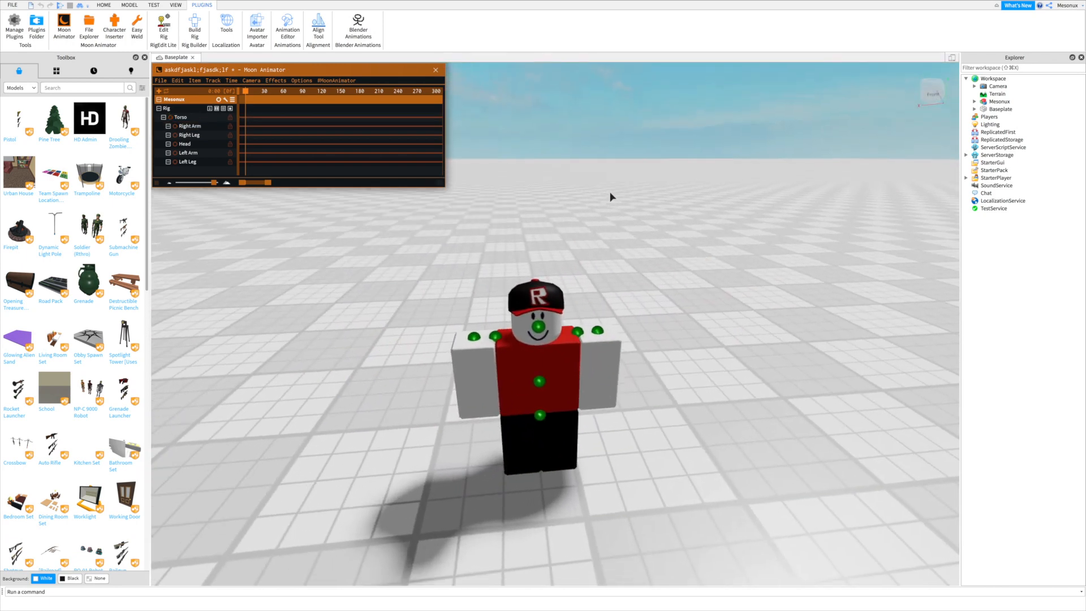
# Step: Pose the right arm raised beside the head at frame 0 as the start of a wave
pyautogui.click(487, 243)
pyautogui.moveTo(495, 111); pyautogui.dragTo(505, 120)
pyautogui.moveTo(494, 252); pyautogui.dragTo(485, 150)
pyautogui.moveTo(490, 221); pyautogui.dragTo(490, 218)
pyautogui.moveTo(495, 165); pyautogui.dragTo(453, 283, button='right')
pyautogui.press('a')
pyautogui.press('e')
pyautogui.moveTo(495, 164); pyautogui.dragTo(479, 283)
pyautogui.moveTo(481, 282); pyautogui.dragTo(452, 266, button='right')
pyautogui.press('d')
pyautogui.moveTo(566, 108); pyautogui.dragTo(563, 115, button='right')
pyautogui.press('d')
pyautogui.press('a')
# Step: Tilt the raised right arm outward at about frame 67 to set a second keyframe
pyautogui.moveTo(246, 94); pyautogui.dragTo(276, 90)
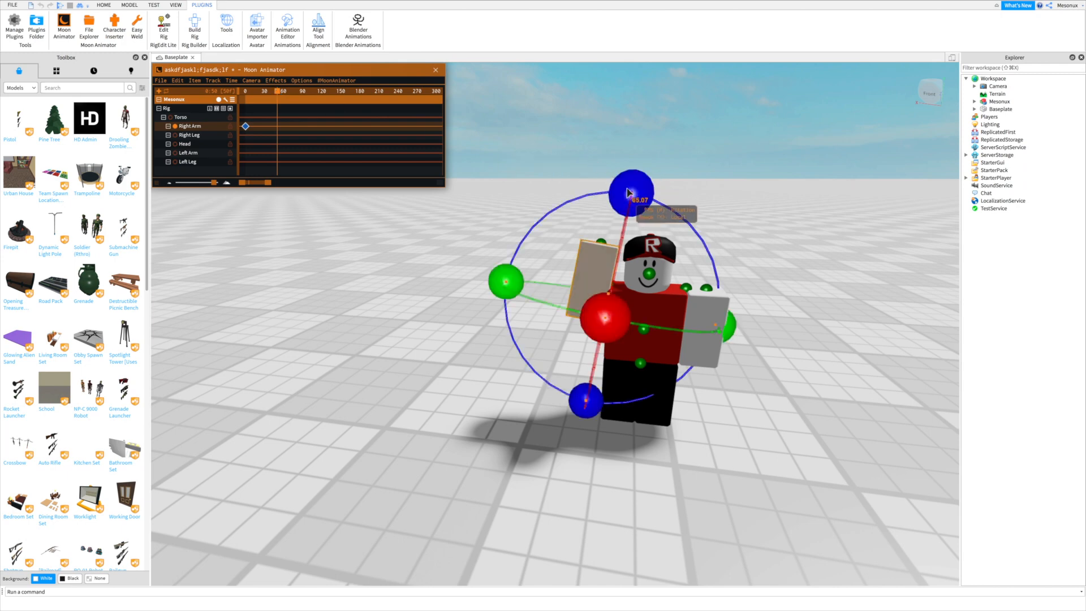
pyautogui.moveTo(280, 92)
pyautogui.mouseDown()
pyautogui.moveTo(356, 92)
pyautogui.moveTo(280, 91)
pyautogui.mouseUp()
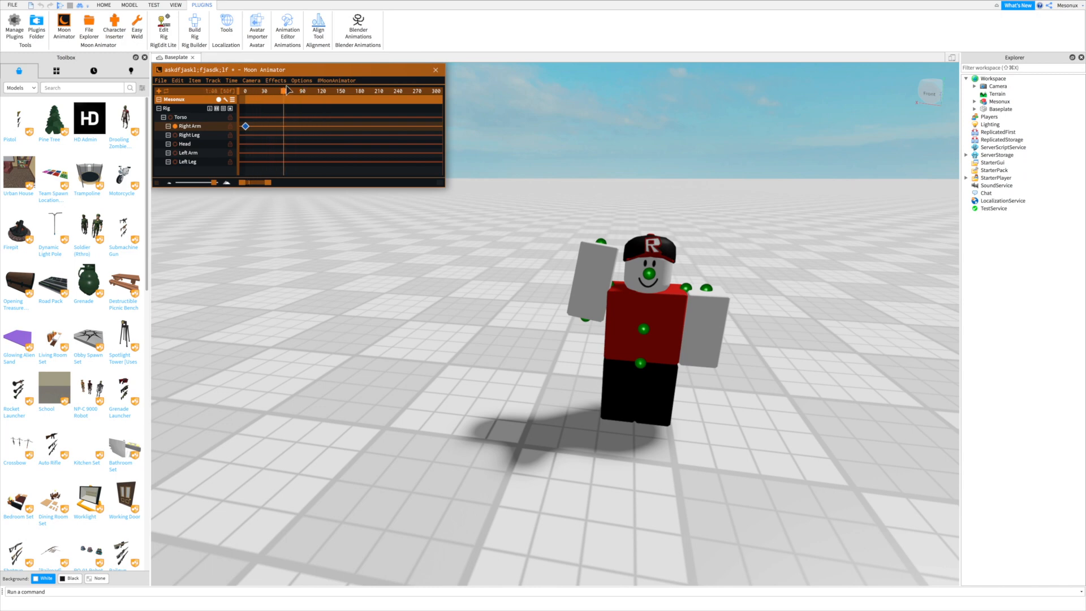
pyautogui.moveTo(632, 189); pyautogui.dragTo(568, 192)
pyautogui.press('r')
# Step: Adjust the raised right arm's rotation at about frame 146 to set a third keyframe
pyautogui.moveTo(285, 92); pyautogui.dragTo(338, 93)
pyautogui.press('r')
pyautogui.moveTo(569, 187)
pyautogui.mouseDown()
pyautogui.moveTo(594, 195)
pyautogui.moveTo(566, 170)
pyautogui.mouseUp()
pyautogui.click(556, 165)
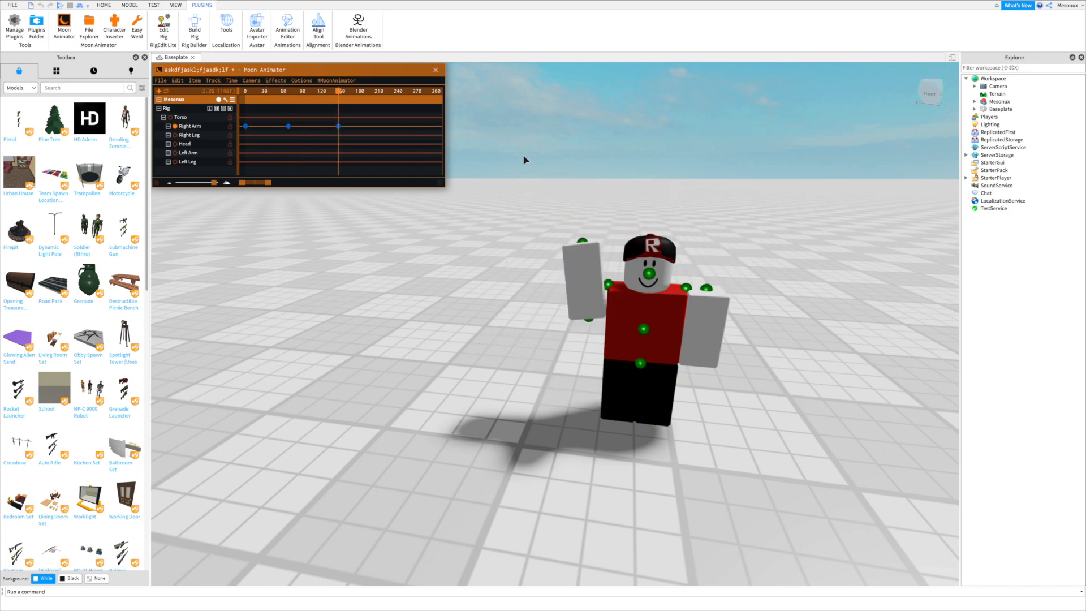
# Step: Play the arm animation from the start and return the playhead to frame 0
pyautogui.moveTo(337, 93); pyautogui.dragTo(198, 109)
pyautogui.press('space')
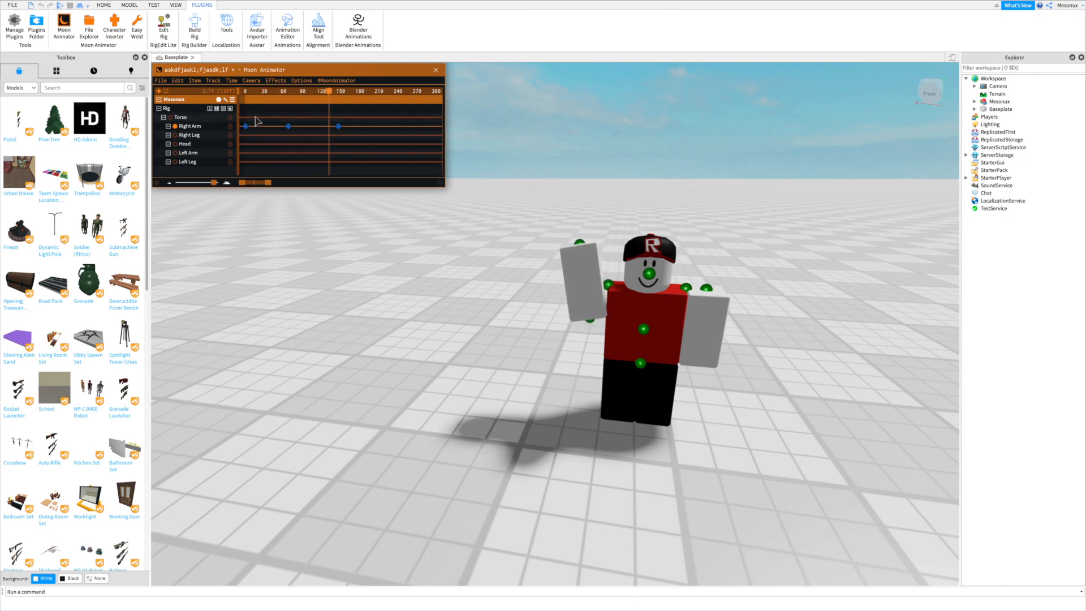
pyautogui.moveTo(327, 101); pyautogui.dragTo(198, 116)
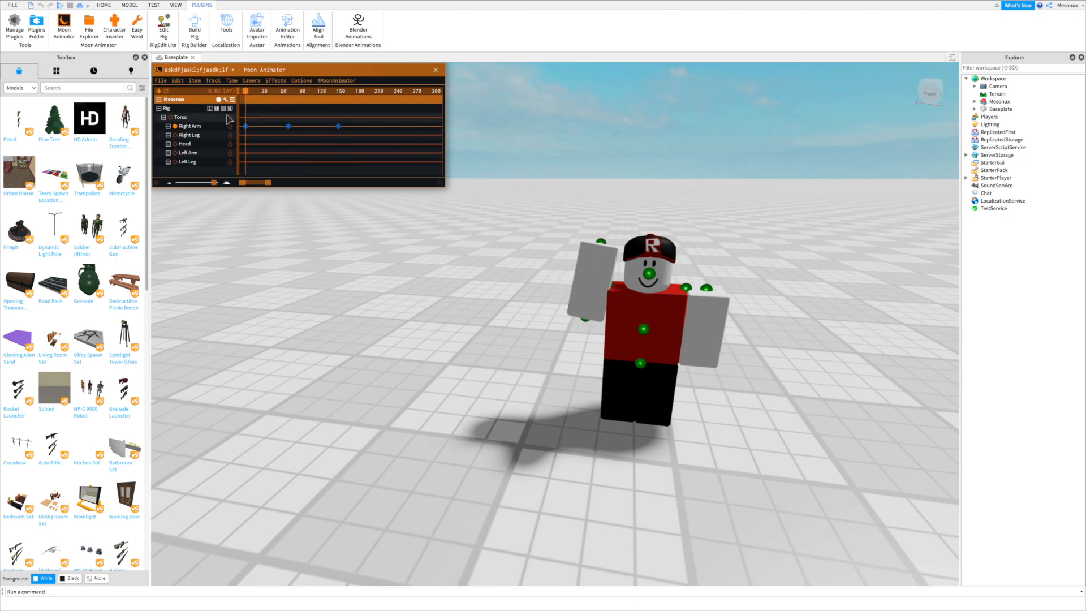
# Step: Move the right arm's second and third keyframes earlier, to about frames 37 and 76, and play the animation
pyautogui.click(325, 126)
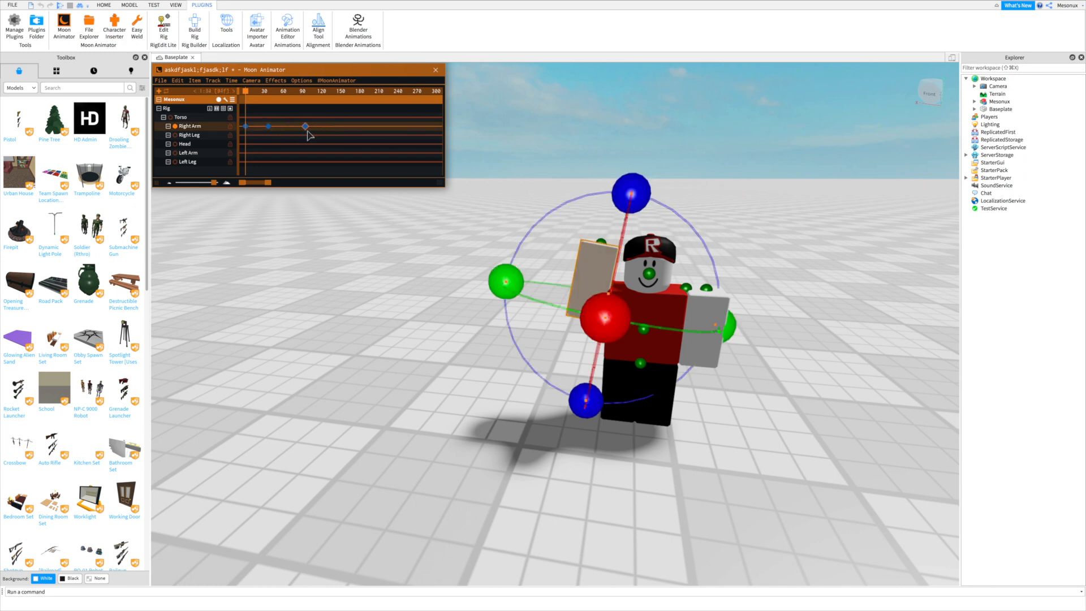
pyautogui.moveTo(303, 130); pyautogui.dragTo(245, 123)
pyautogui.press('space')
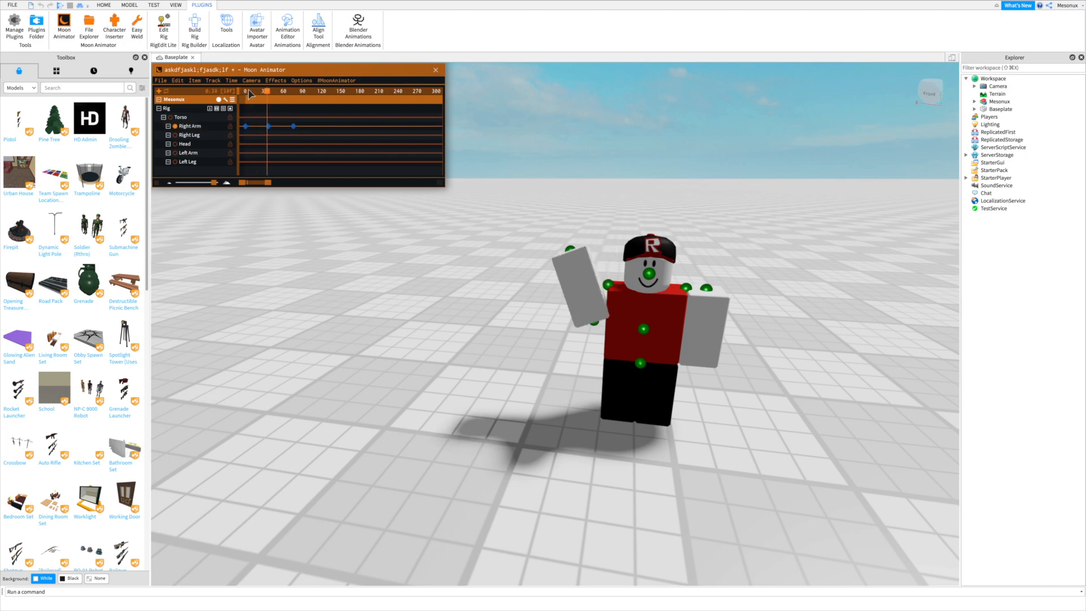
# Step: Tighten the right arm's second and third keyframes to about frames 18 and 38, and replay the animation from the start
pyautogui.moveTo(268, 126); pyautogui.dragTo(257, 126)
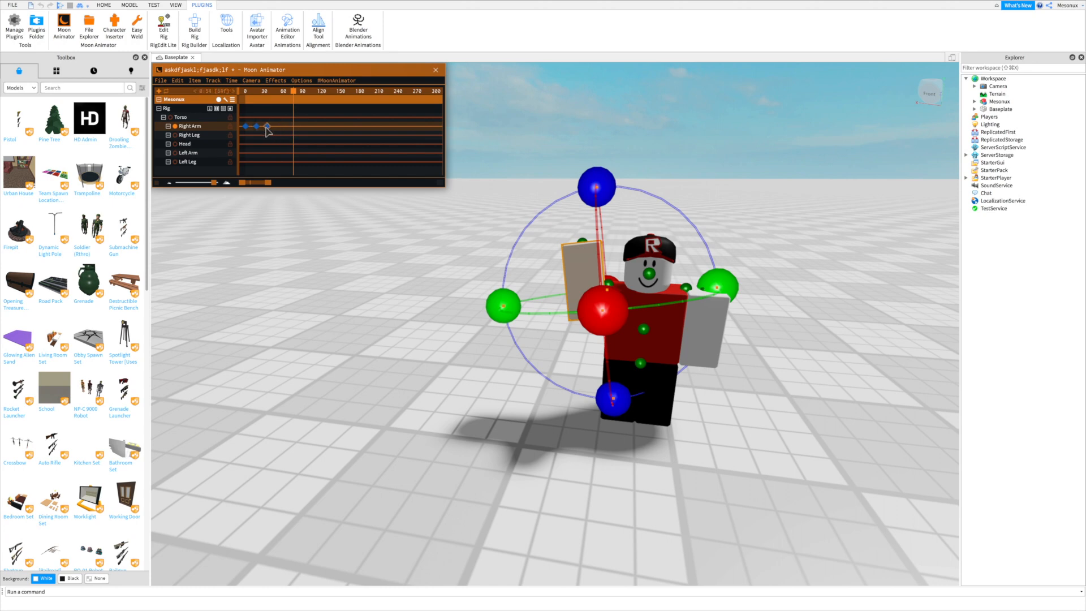
pyautogui.moveTo(291, 91); pyautogui.dragTo(228, 99)
pyautogui.press('space')
pyautogui.click(291, 123)
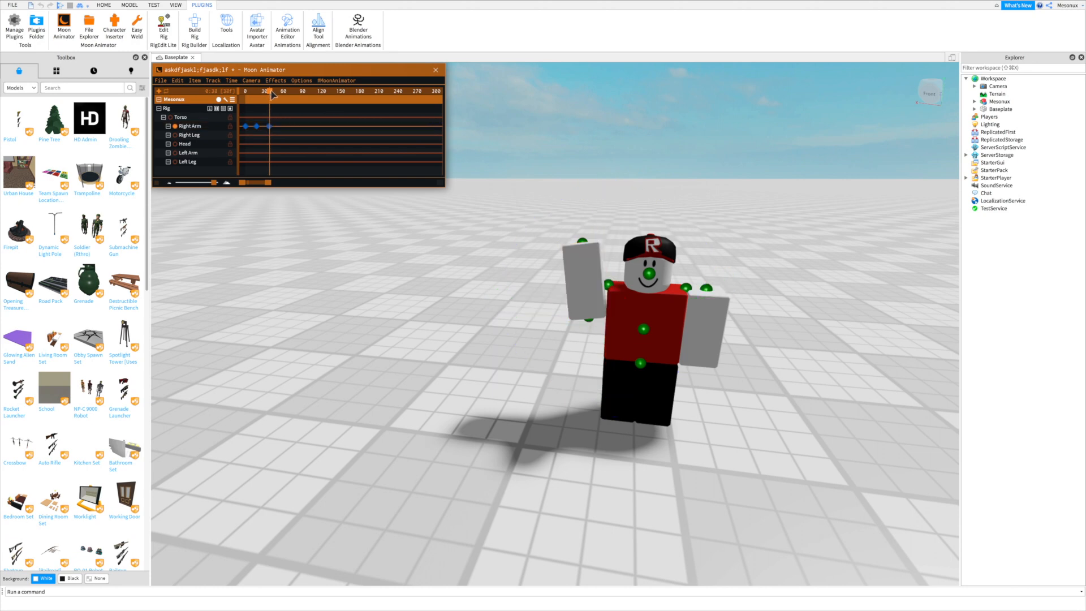
# Step: Tilt the right arm outward at about frame 52 to set a fourth keyframe, and play the wave
pyautogui.click(573, 265)
pyautogui.moveTo(594, 187); pyautogui.dragTo(562, 195)
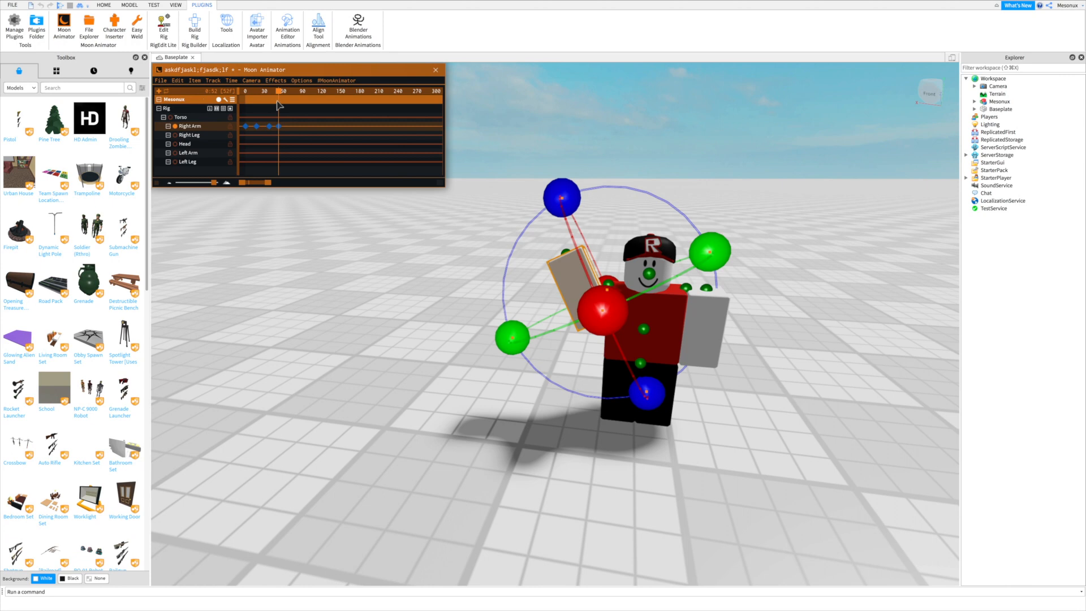
pyautogui.press('space')
# Step: Set the easing of all four right arm keyframes to Quad with the InOut direction
pyautogui.moveTo(241, 120); pyautogui.dragTo(252, 132)
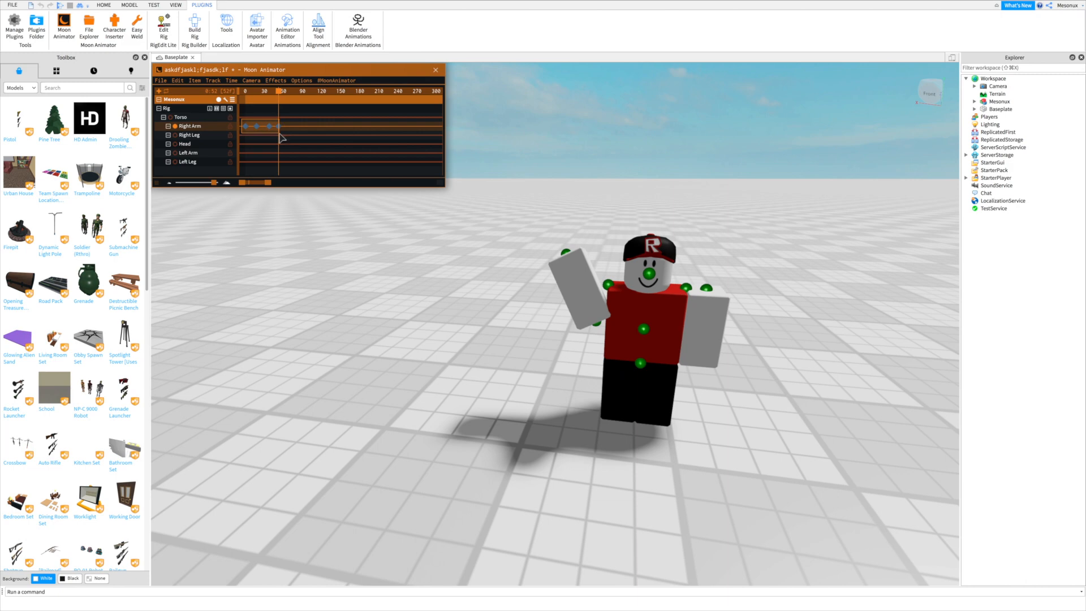
pyautogui.moveTo(243, 118); pyautogui.dragTo(289, 140)
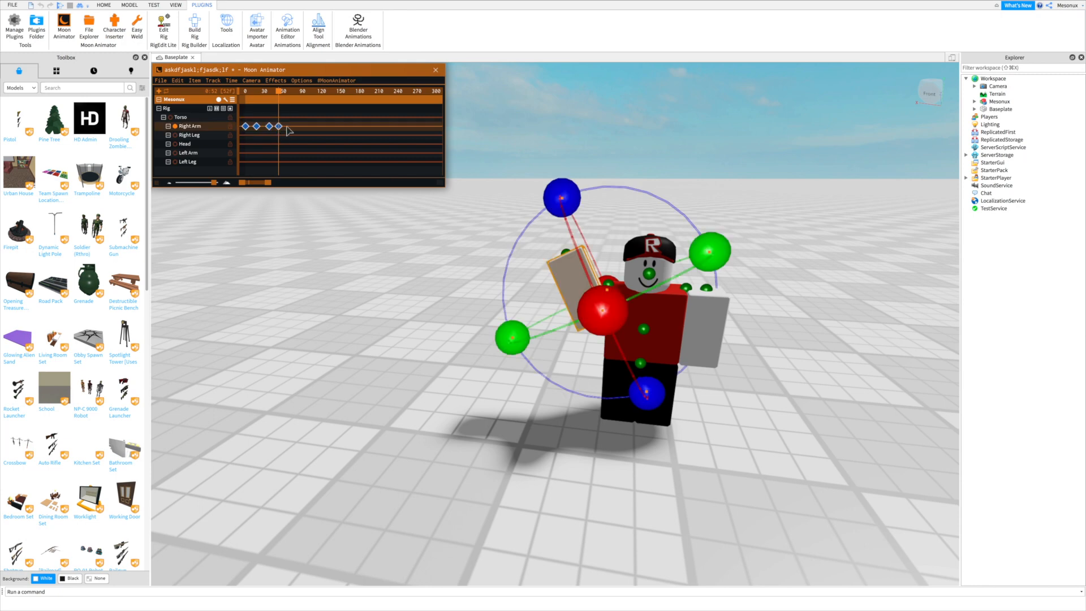
pyautogui.press('7')
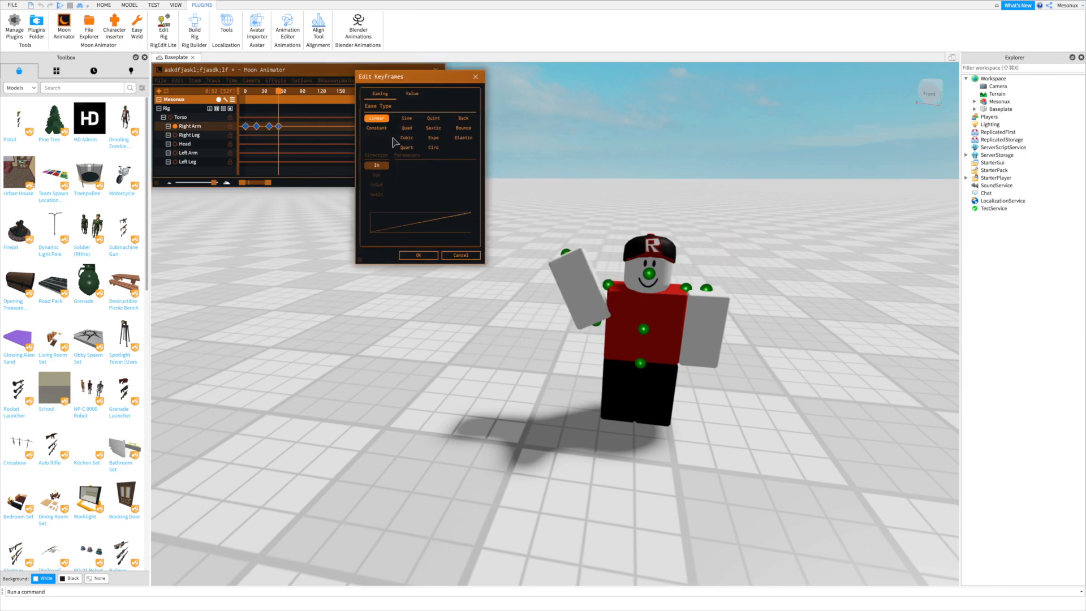
pyautogui.moveTo(405, 81); pyautogui.dragTo(507, 84)
pyautogui.click(508, 132)
pyautogui.click(479, 189)
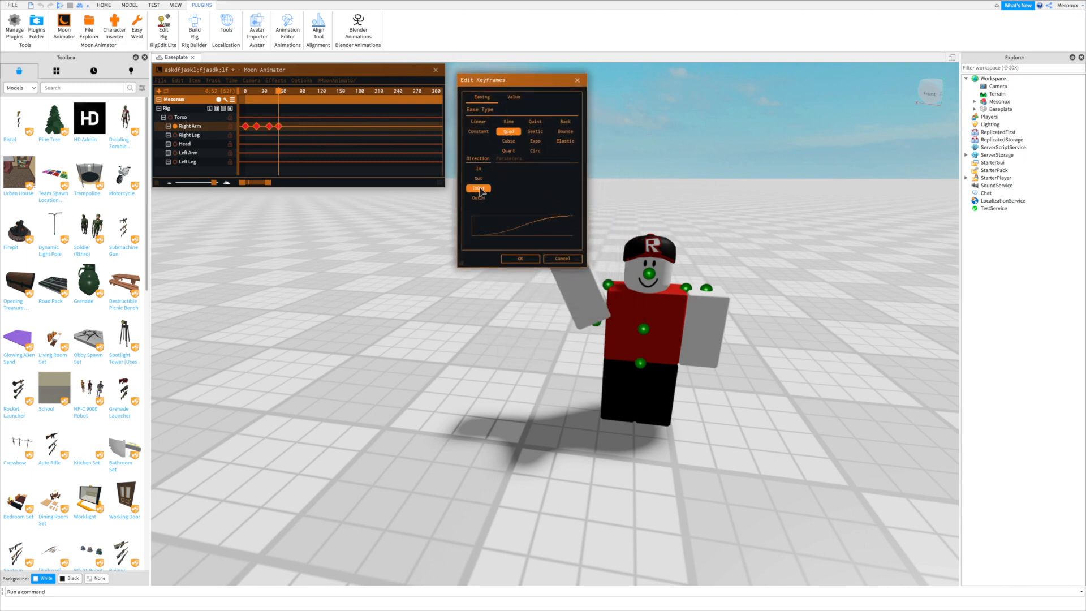
pyautogui.click(520, 259)
# Step: Play the eased arm wave and return the playhead to frame 0
pyautogui.press('space')
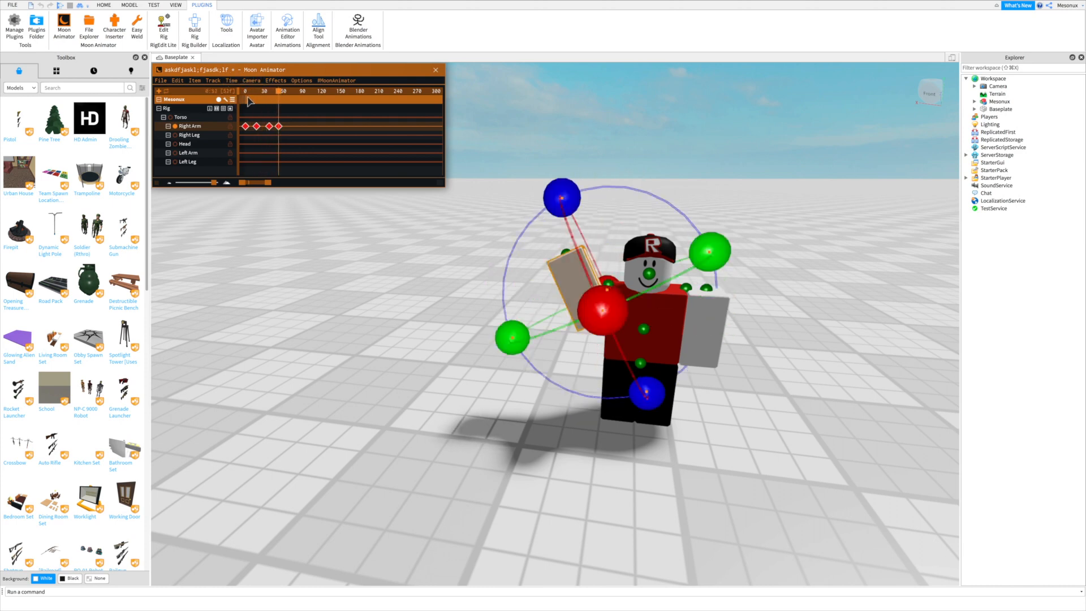
pyautogui.click(634, 198)
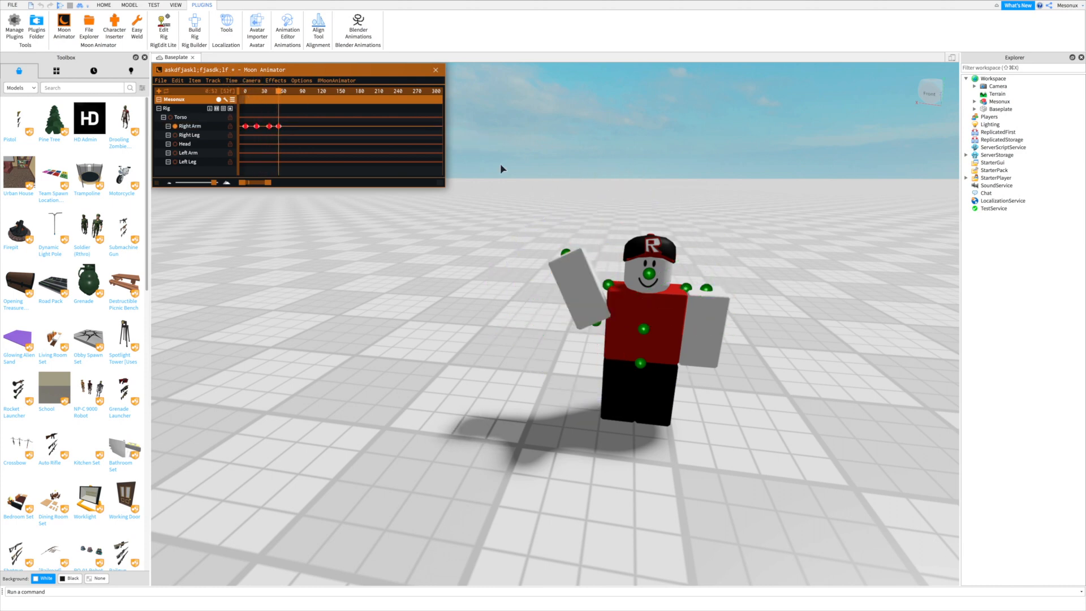
pyautogui.moveTo(281, 92); pyautogui.dragTo(245, 92)
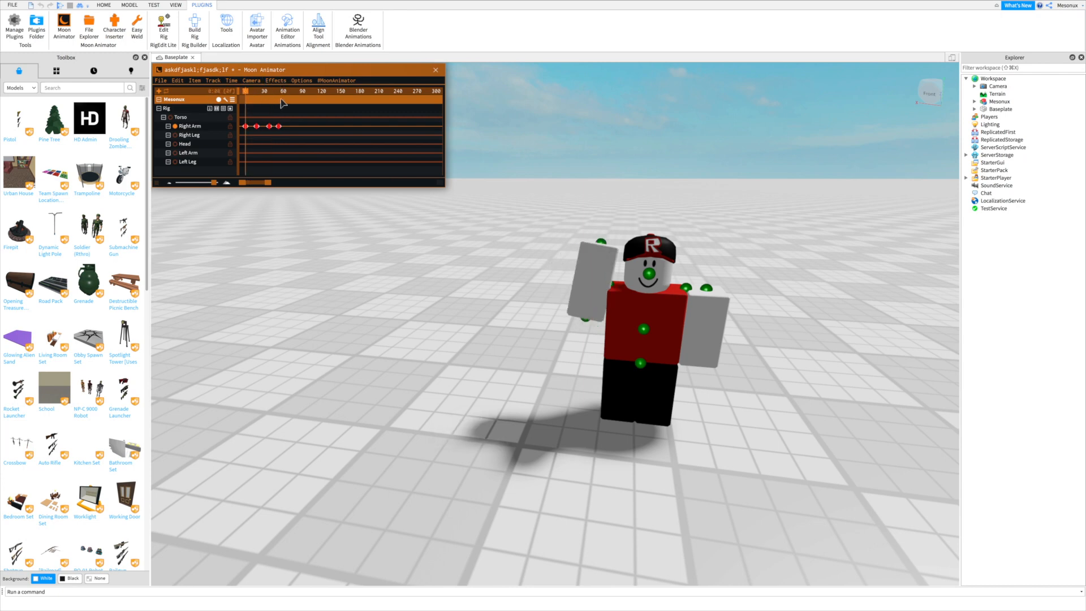
# Step: Undo the easing, the keyframe moves and all right arm keyframes, back to the unposed rig
pyautogui.hotkey('ctrl', 'z')
pyautogui.hotkey('ctrl', 'z')
pyautogui.hotkey('ctrl', 'z')
pyautogui.hotkey('ctrl', 'z')
pyautogui.hotkey('ctrl', 'z')
pyautogui.hotkey('ctrl', 'z')
pyautogui.hotkey('ctrl', 'z')
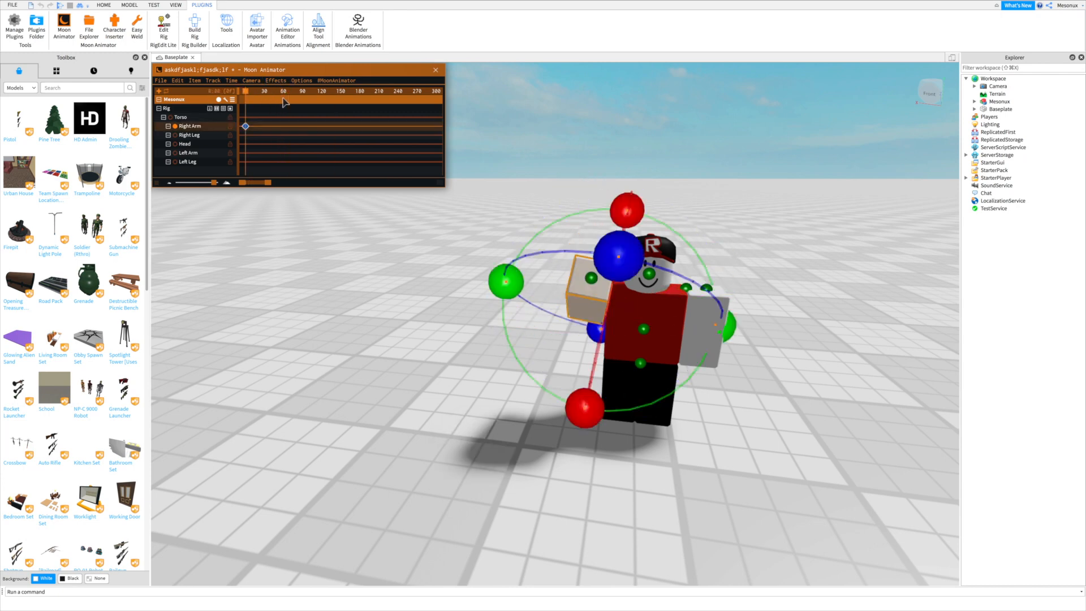
pyautogui.hotkey('ctrl', 'z')
# Step: Rotate the right arm at frame 0 so it is raised beside the head and tilted outward
pyautogui.click(601, 311)
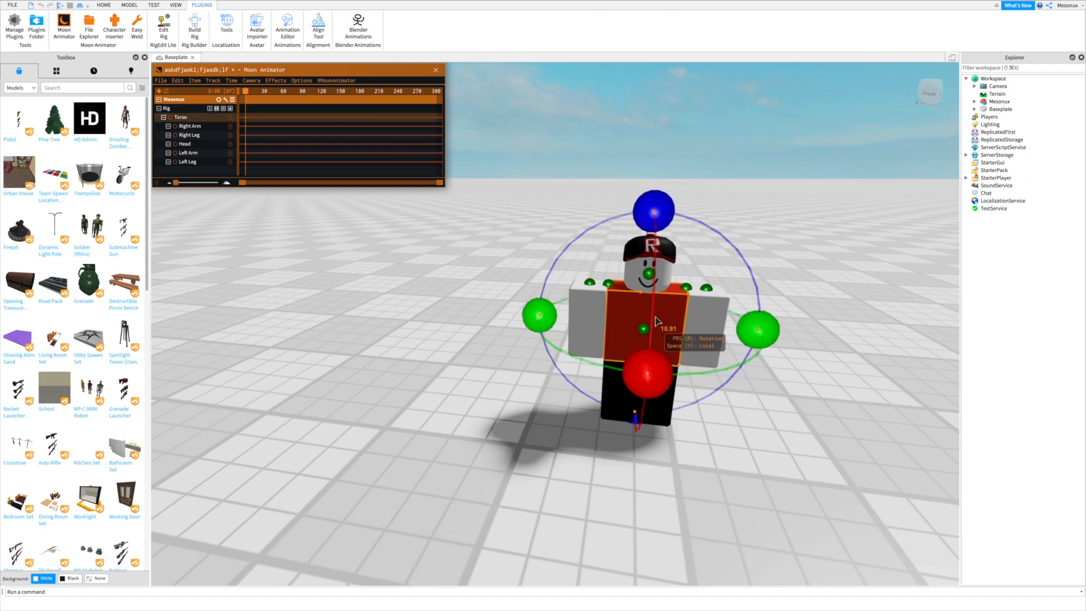
pyautogui.click(588, 289)
pyautogui.moveTo(613, 187); pyautogui.dragTo(727, 310)
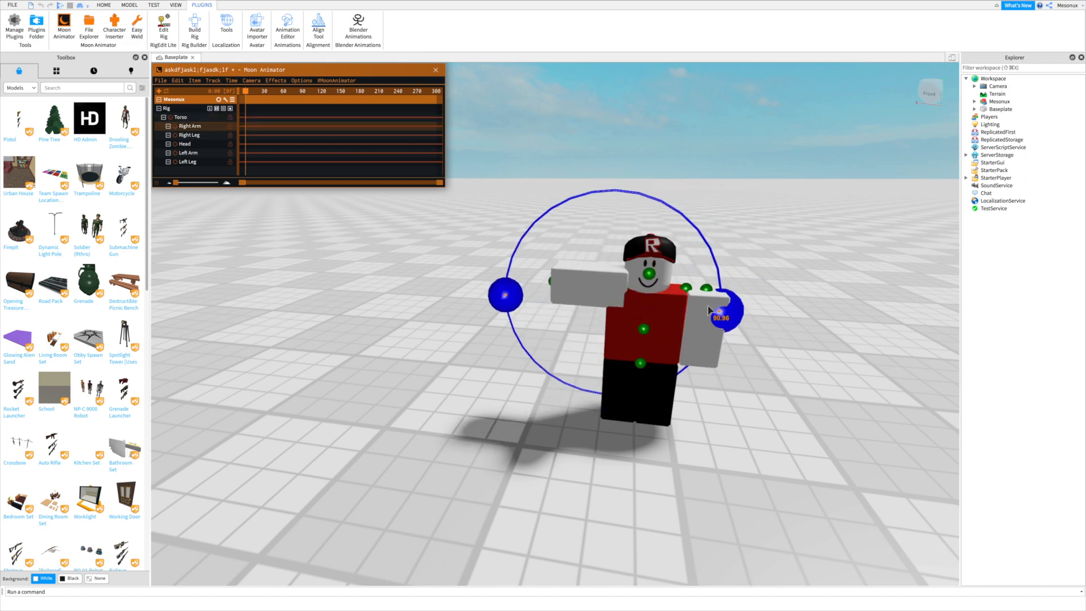
pyautogui.moveTo(594, 339); pyautogui.dragTo(602, 195)
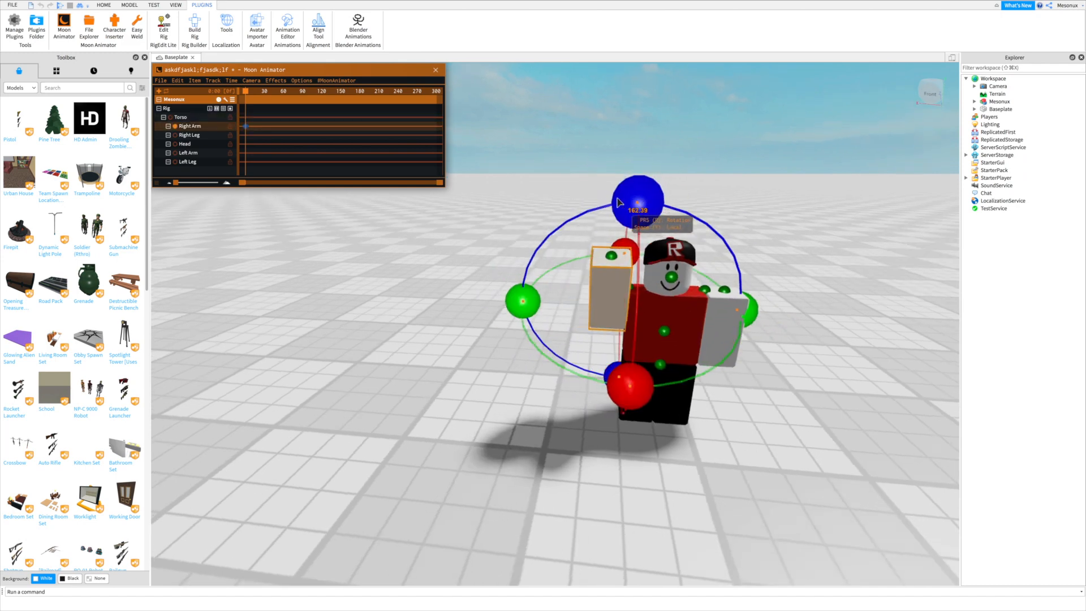
pyautogui.moveTo(635, 383); pyautogui.dragTo(649, 327)
pyautogui.moveTo(638, 197); pyautogui.dragTo(636, 253)
# Step: Tilt the torso and adjust the right leg to match it at frame 0
pyautogui.click(679, 316)
pyautogui.click(682, 395)
pyautogui.press('r')
pyautogui.click(699, 283)
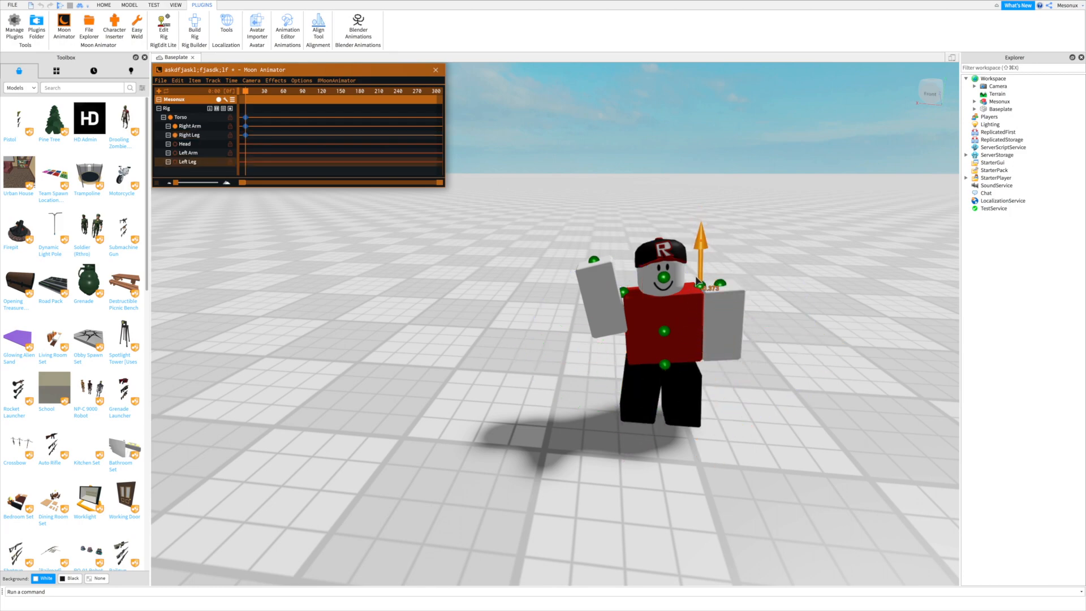
# Step: Move the left leg along its local vertical axis at frame 0 to line it up with the tilted torso
pyautogui.moveTo(698, 272); pyautogui.dragTo(698, 272)
pyautogui.moveTo(723, 221); pyautogui.dragTo(722, 221, button='right')
pyautogui.press('w')
pyautogui.scroll(-3, 650, 229)
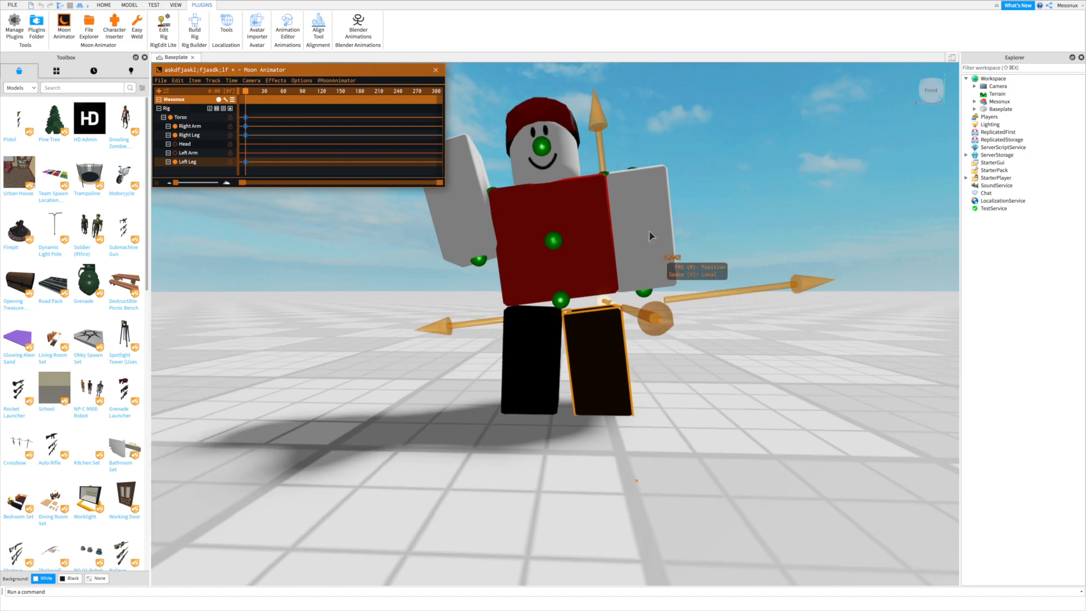
pyautogui.scroll(3, 600, 178)
pyautogui.scroll(-2, 600, 180)
pyautogui.moveTo(593, 176); pyautogui.dragTo(588, 162)
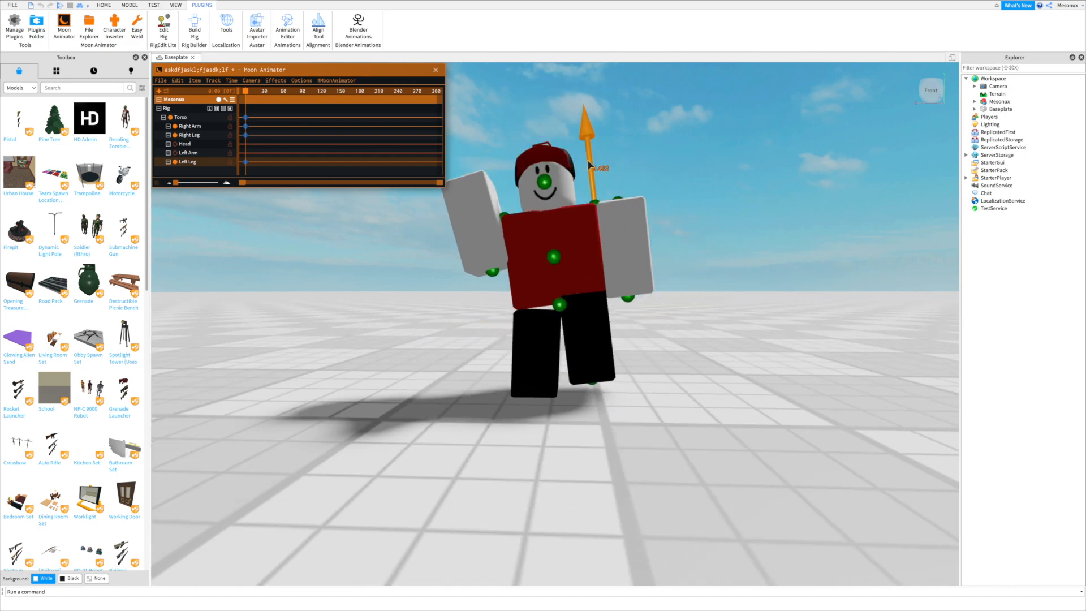
# Step: Reposition the left arm at the shoulder, angle it slightly outward, and adjust the head's pose at frame 0
pyautogui.click(634, 231)
pyautogui.moveTo(590, 180); pyautogui.dragTo(589, 147)
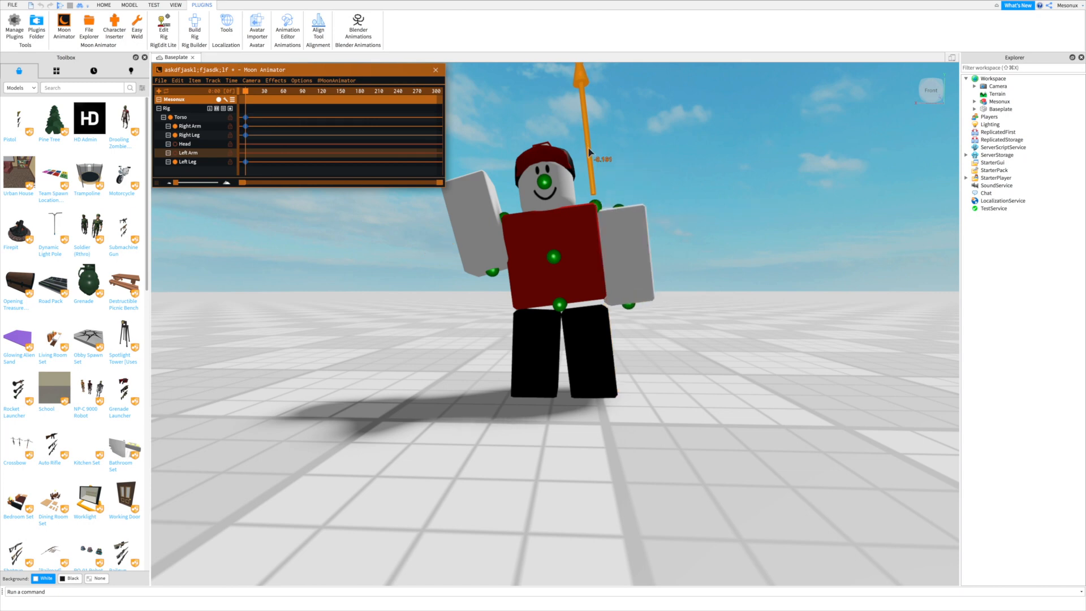
pyautogui.press('r')
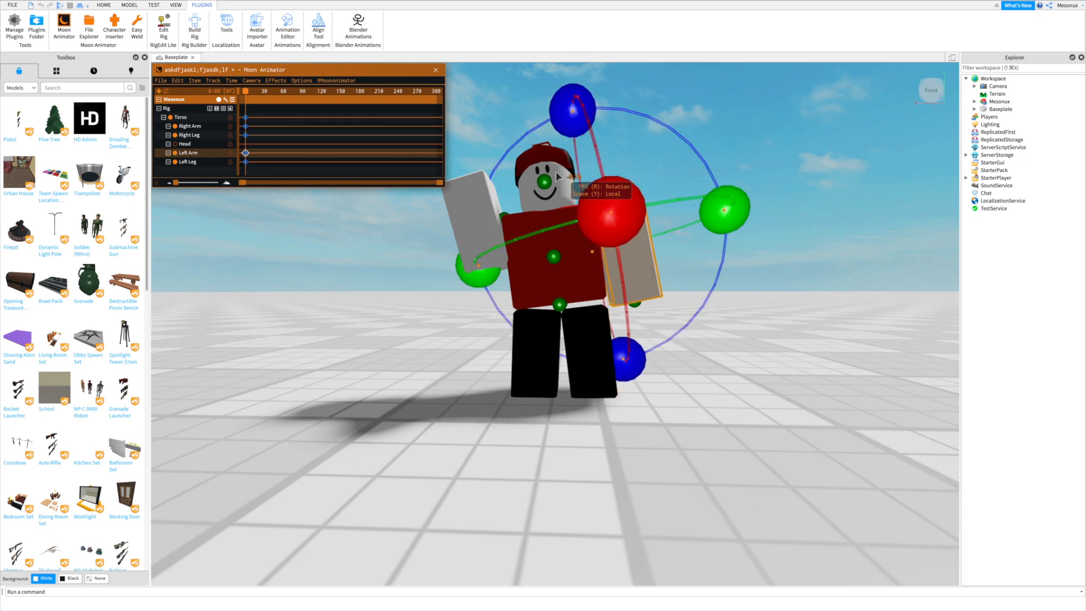
pyautogui.click(546, 180)
pyautogui.click(638, 130)
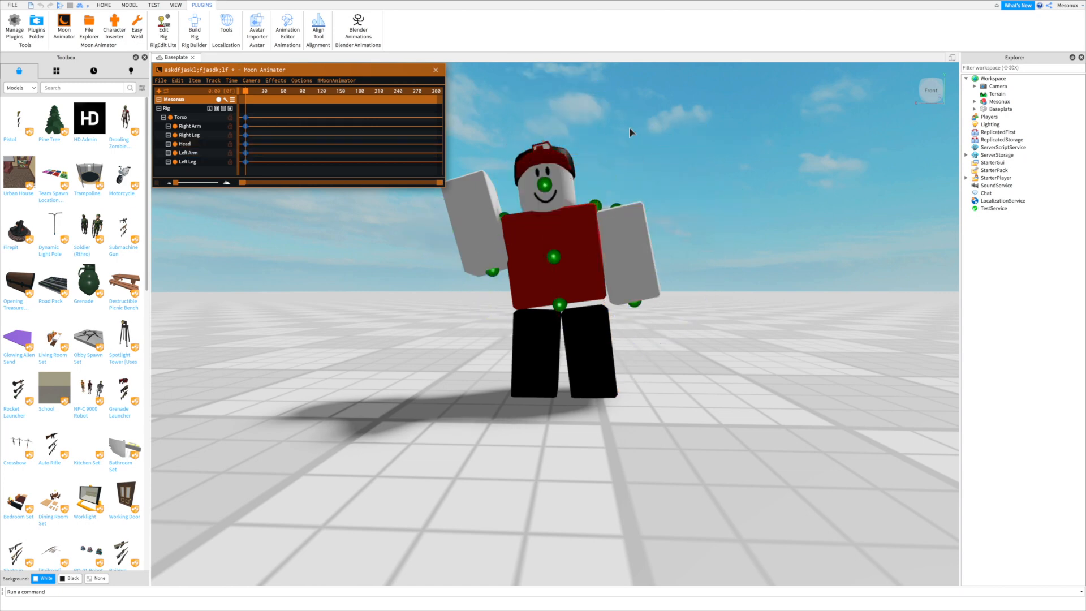
# Step: Fine-tune the legs at frame 0, moving the right leg slightly lower under the torso
pyautogui.moveTo(623, 119); pyautogui.dragTo(616, 238, button='right')
pyautogui.scroll(1, 594, 420)
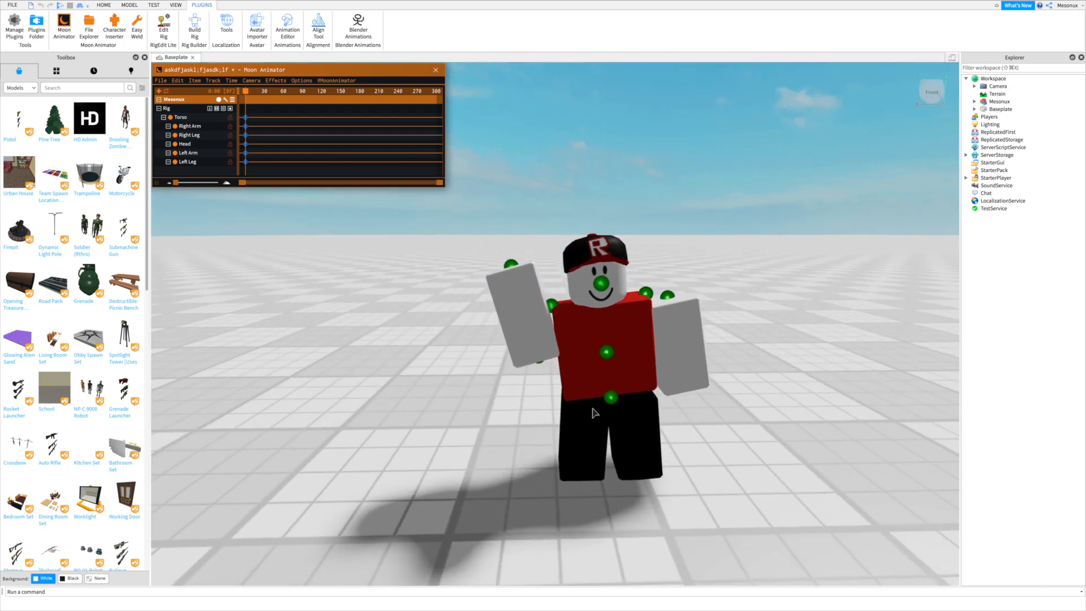
pyautogui.click(592, 416)
pyautogui.moveTo(564, 276); pyautogui.dragTo(572, 275)
pyautogui.press('r')
pyautogui.moveTo(576, 442); pyautogui.dragTo(581, 452)
pyautogui.press('r')
pyautogui.moveTo(680, 403); pyautogui.dragTo(678, 405)
pyautogui.click(751, 470)
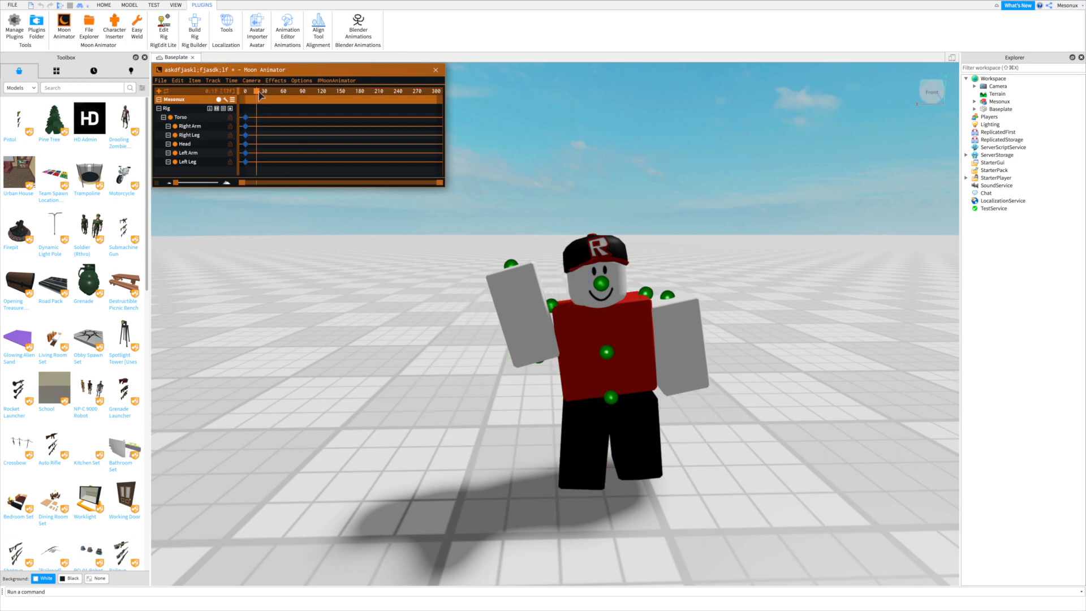
# Step: Tilt the raised right arm inward and lean the torso the opposite way at about frame 28
pyautogui.click(517, 273)
pyautogui.moveTo(520, 205); pyautogui.dragTo(587, 239)
pyautogui.click(612, 333)
# Step: Rotate and reposition both legs at about frame 28 to follow the torso's new lean
pyautogui.click(539, 454)
pyautogui.click(567, 422)
pyautogui.press('r')
pyautogui.click(621, 432)
pyautogui.press('r')
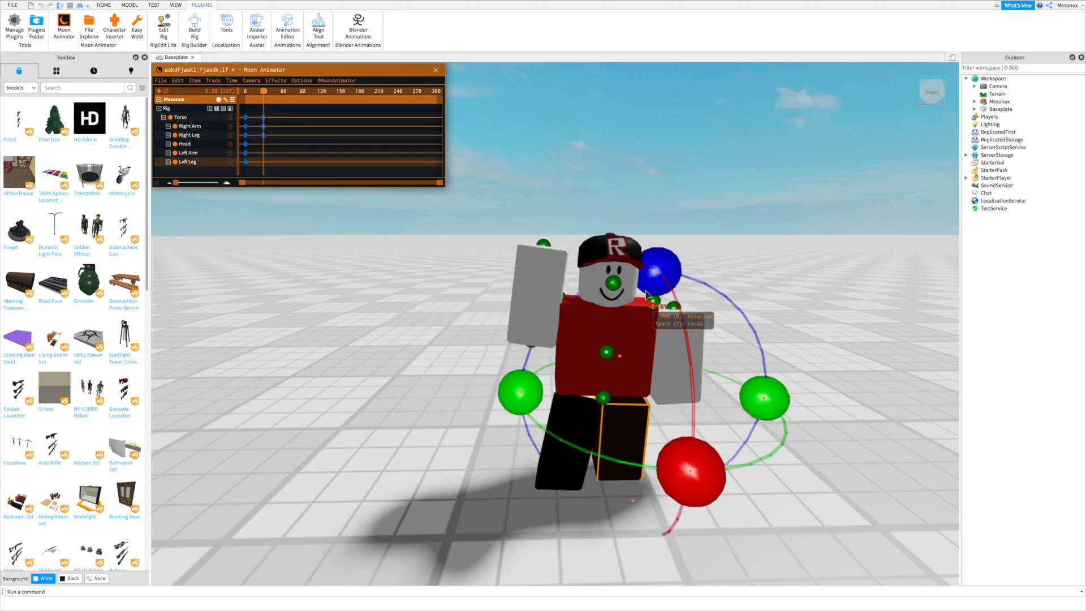
pyautogui.moveTo(654, 269); pyautogui.dragTo(619, 272)
# Step: Tilt the head and rotate the left arm at about frame 28, and play the animation from the start
pyautogui.click(618, 266)
pyautogui.moveTo(620, 169); pyautogui.dragTo(633, 170)
pyautogui.click(677, 351)
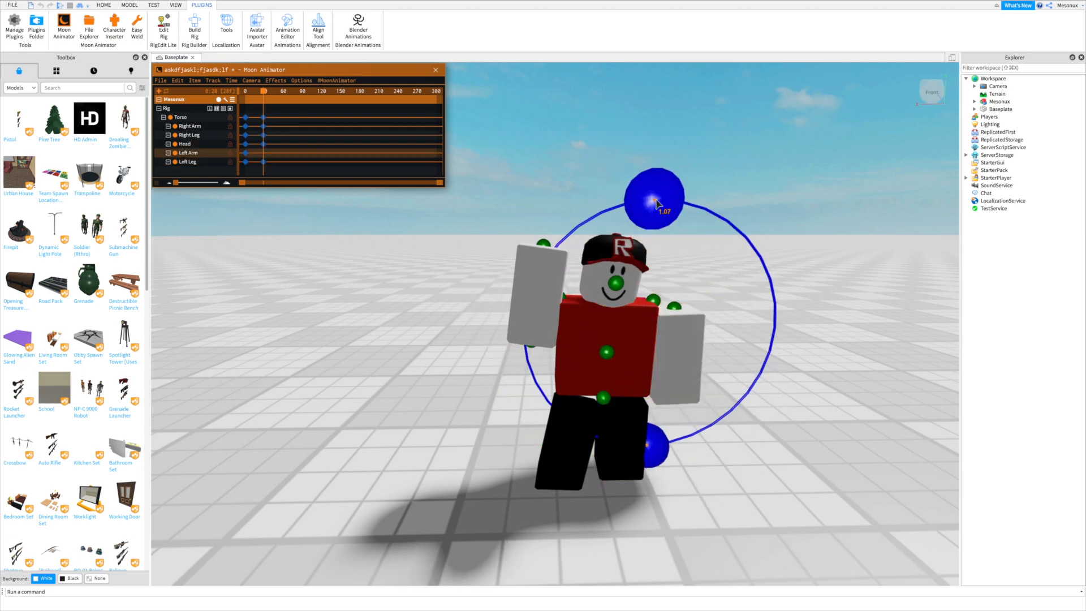
pyautogui.click(603, 131)
pyautogui.moveTo(262, 91); pyautogui.dragTo(234, 93)
pyautogui.press('space')
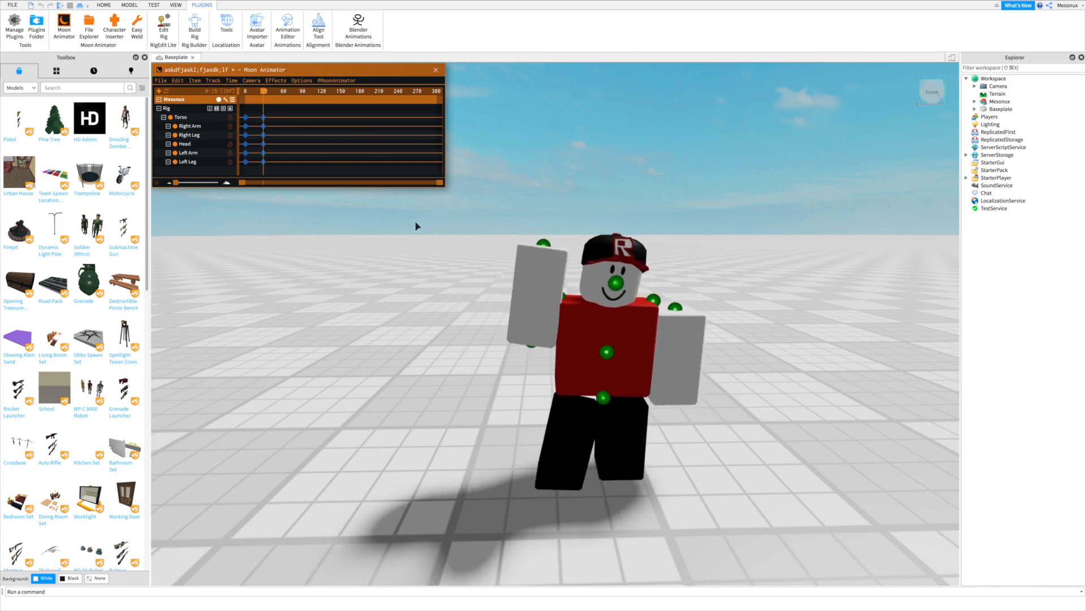
# Step: Tilt the raised right arm further toward the head at about frame 28 and play the animation from the start
pyautogui.click(524, 306)
pyautogui.moveTo(576, 188); pyautogui.dragTo(603, 212)
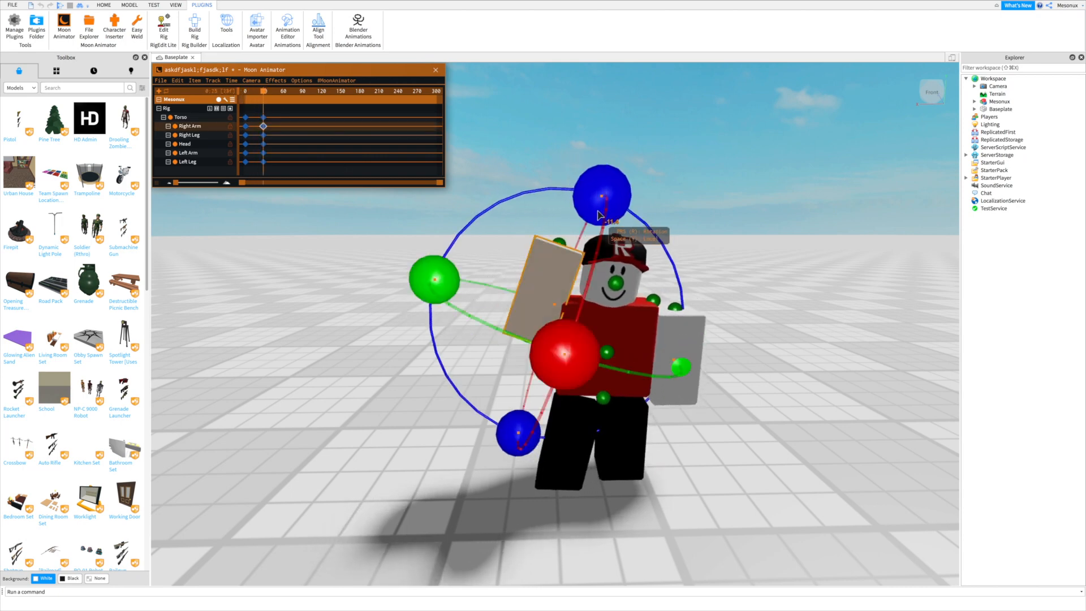
pyautogui.click(507, 177)
pyautogui.moveTo(263, 91); pyautogui.dragTo(225, 95)
pyautogui.press('space')
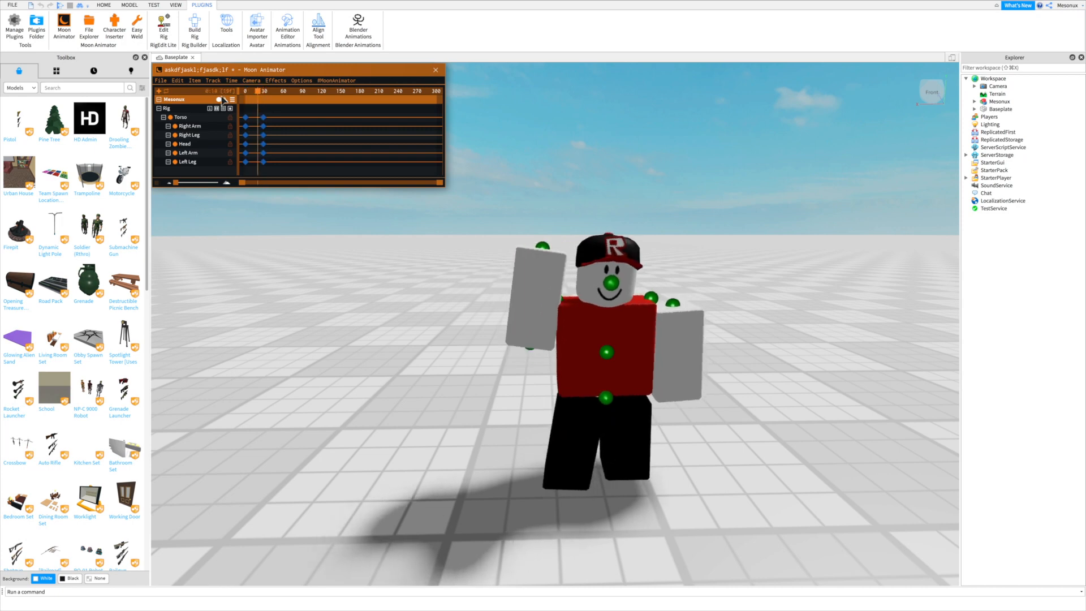
# Step: Replay the animation and adjust the head's rotation slightly at about frame 28
pyautogui.click(254, 91)
pyautogui.press('space')
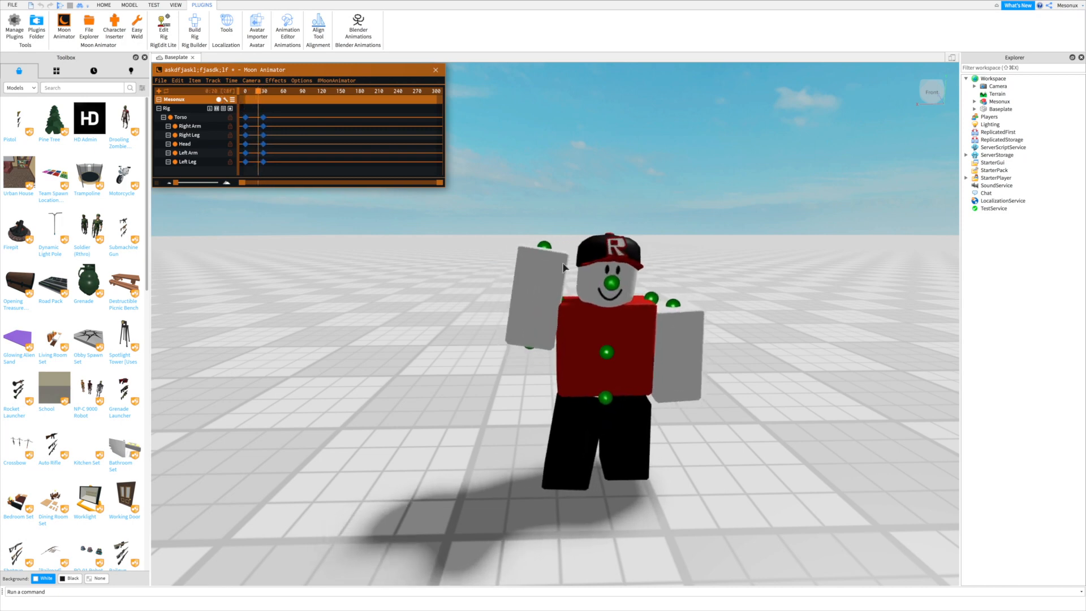
pyautogui.click(645, 276)
pyautogui.moveTo(646, 337); pyautogui.dragTo(648, 357)
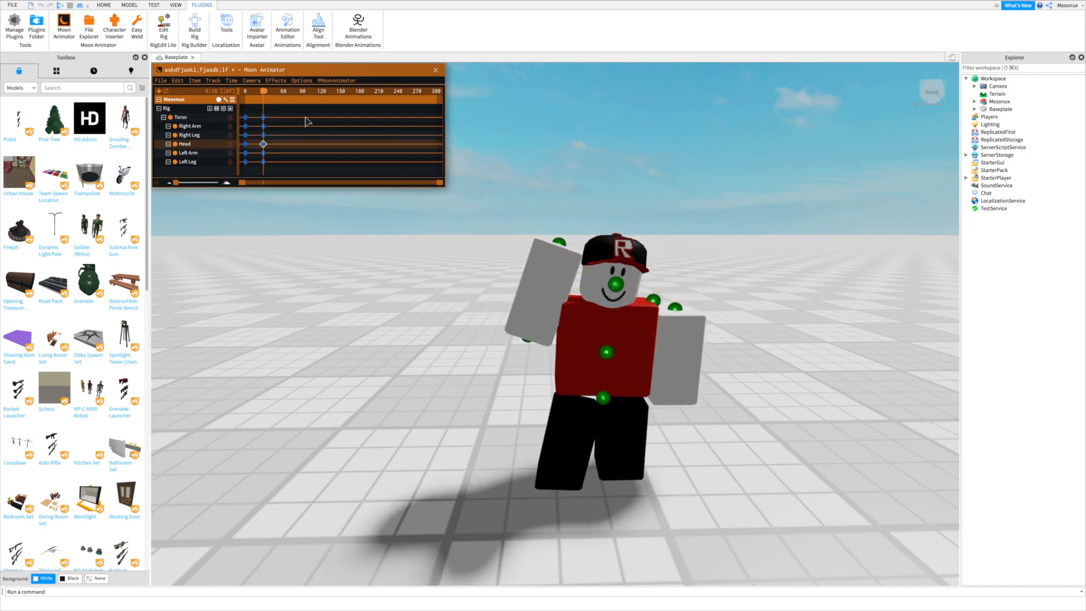
# Step: Apply InOut easing to all body part keyframes at frame 0 and about frame 28
pyautogui.moveTo(245, 104); pyautogui.dragTo(309, 191)
pyautogui.press('7')
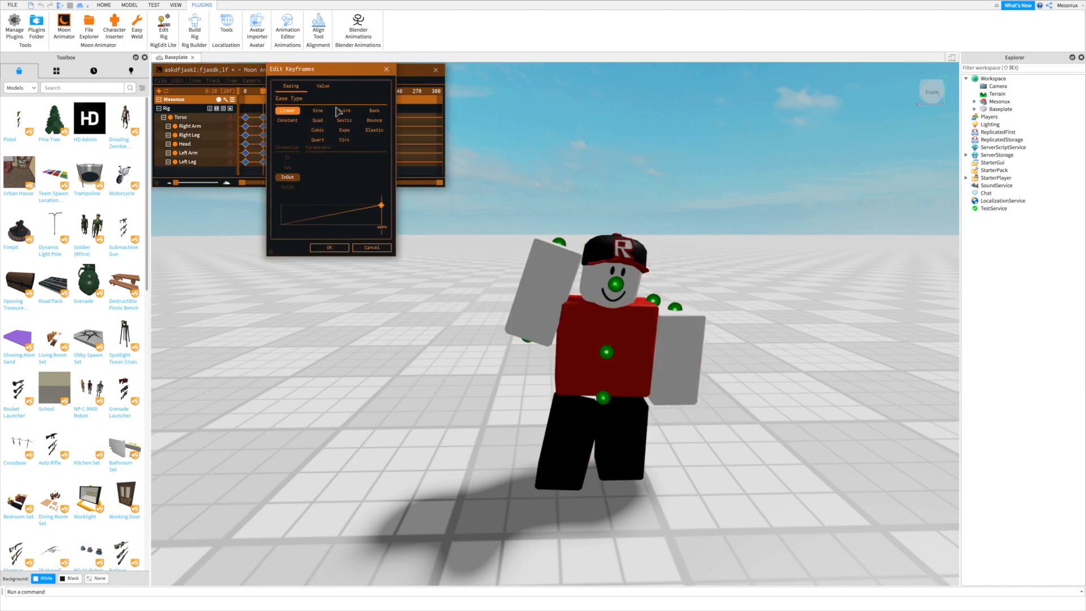
pyautogui.click(329, 248)
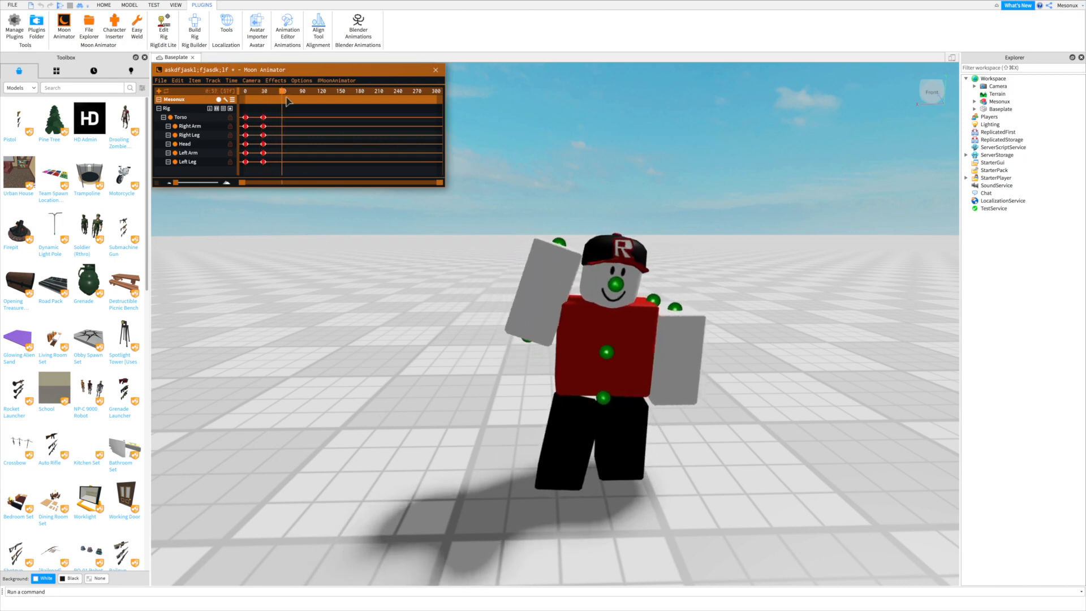
# Step: Tilt the right arm back outward and rotate the head the opposite way at about frame 57
pyautogui.click(545, 267)
pyautogui.moveTo(619, 218); pyautogui.dragTo(581, 234)
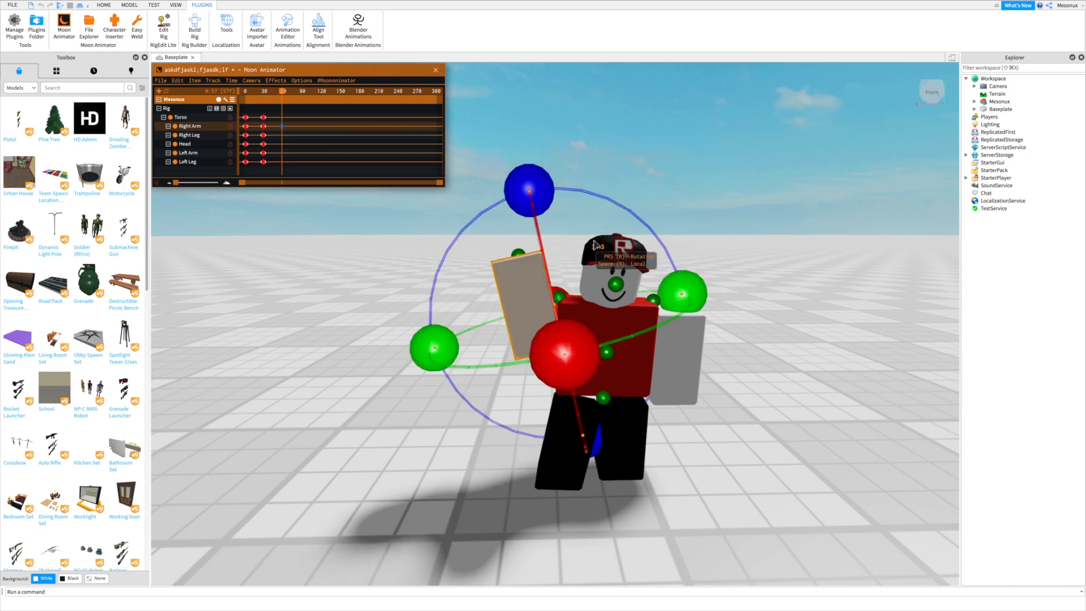
pyautogui.click(605, 249)
pyautogui.moveTo(630, 168); pyautogui.dragTo(589, 176)
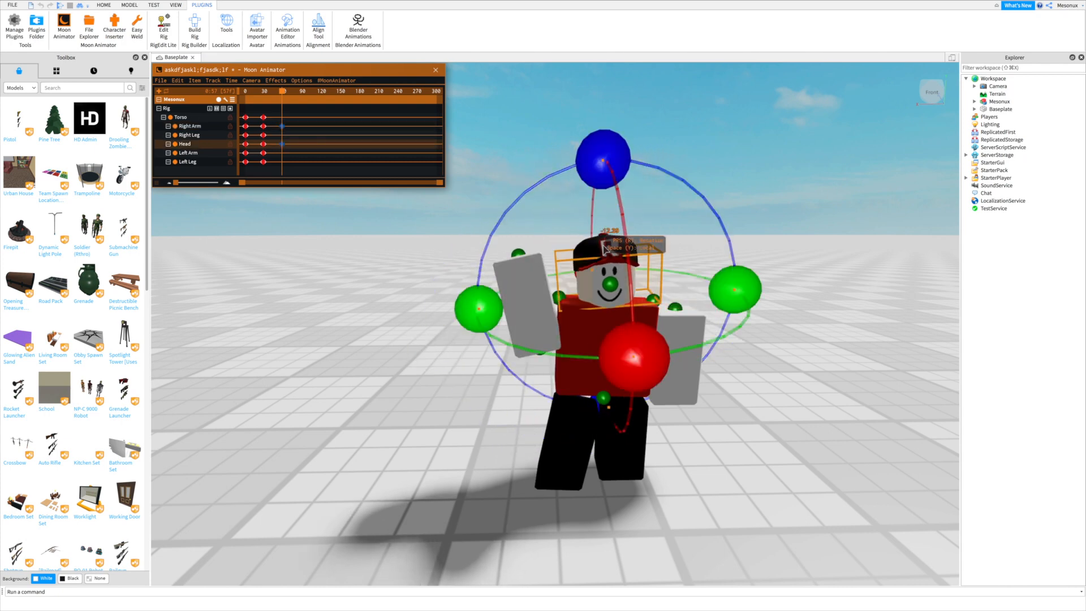
# Step: Tilt the torso sideways and adjust the right leg and left arm to match at about frame 57
pyautogui.click(599, 338)
pyautogui.moveTo(612, 218); pyautogui.dragTo(598, 218)
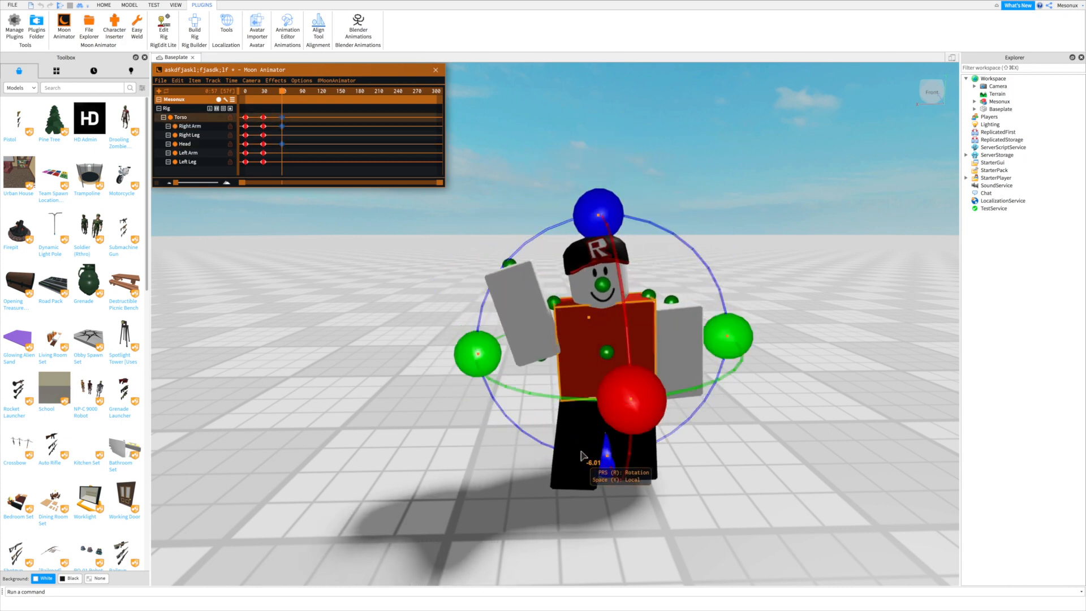
pyautogui.click(582, 448)
pyautogui.click(670, 348)
pyautogui.moveTo(644, 198); pyautogui.dragTo(640, 216)
pyautogui.click(610, 249)
# Step: Swing the raised right arm further outward from the body and fine-tune its placement at about frame 57
pyautogui.click(534, 284)
pyautogui.moveTo(509, 194); pyautogui.dragTo(473, 219)
pyautogui.moveTo(560, 357); pyautogui.dragTo(552, 351)
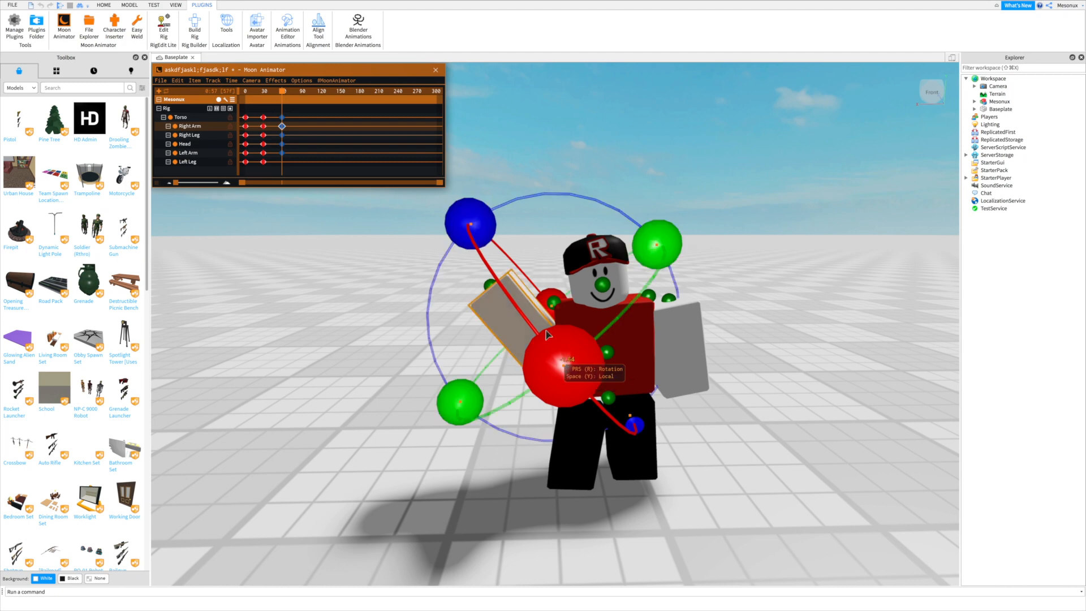
pyautogui.press('r')
pyautogui.moveTo(486, 236); pyautogui.dragTo(482, 234)
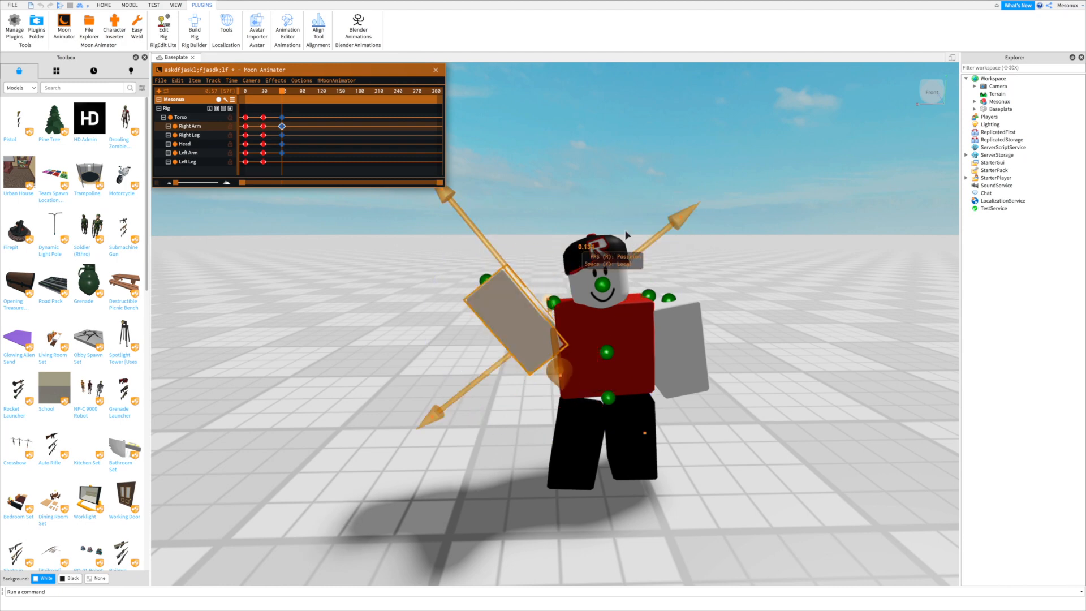
pyautogui.click(521, 198)
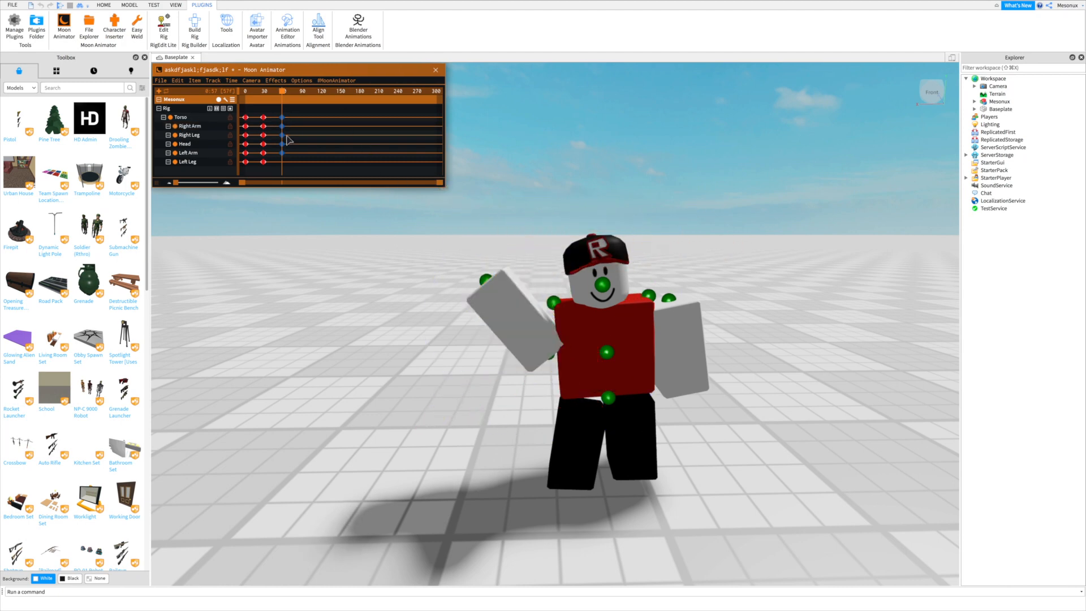
pyautogui.click(208, 164)
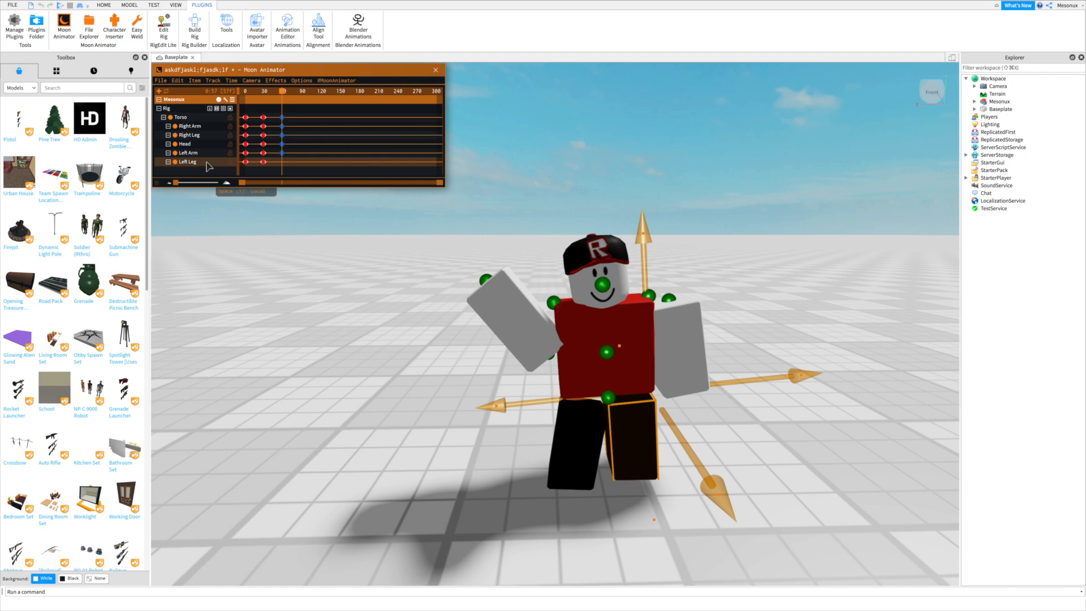
pyautogui.click(208, 163)
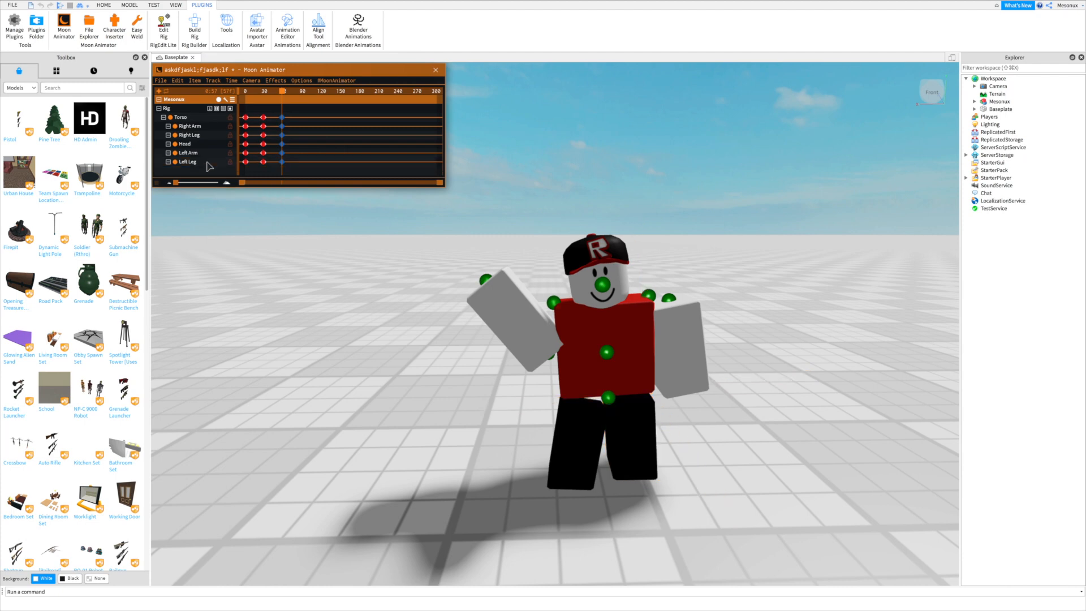
pyautogui.moveTo(284, 91); pyautogui.dragTo(335, 105)
pyautogui.click(586, 333)
pyautogui.moveTo(641, 400); pyautogui.dragTo(557, 304)
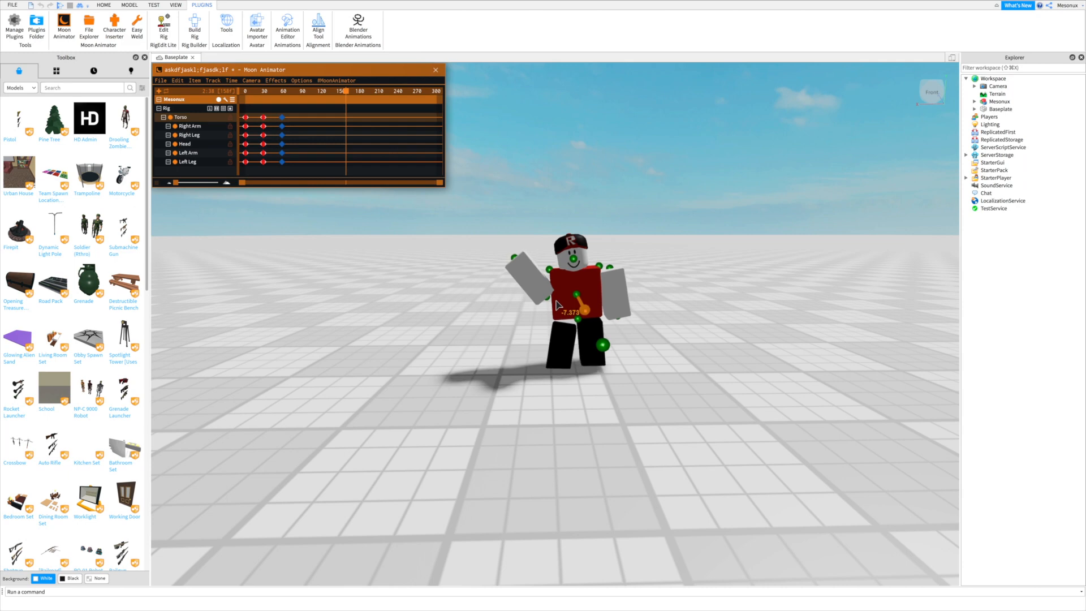
pyautogui.moveTo(348, 97); pyautogui.dragTo(308, 100)
pyautogui.hotkey('ctrl', 'z')
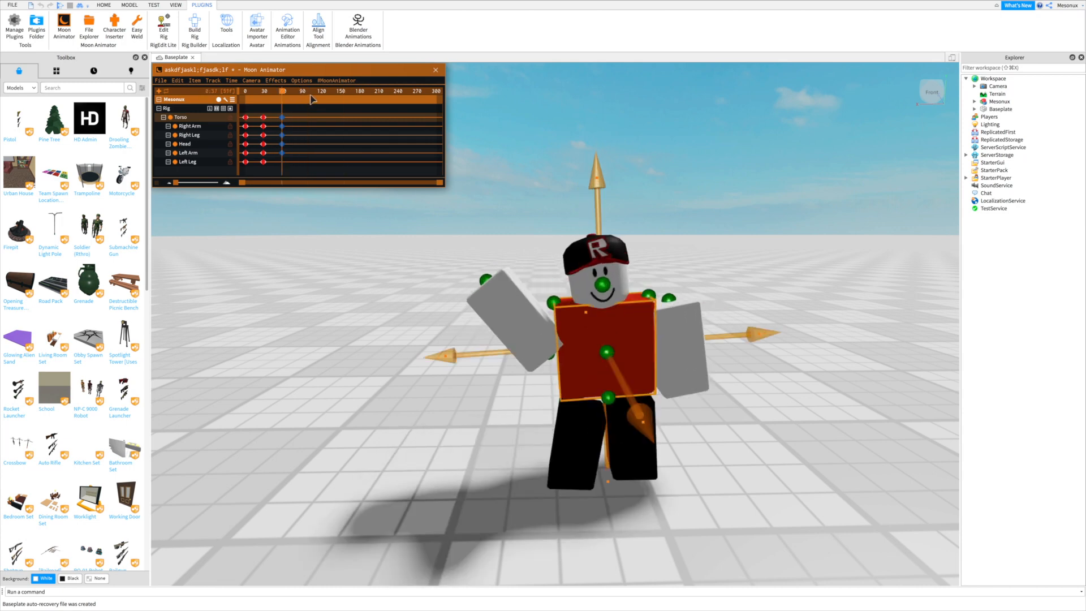
# Step: Key the left leg and apply InOut easing to all body part keyframes at about frame 57
pyautogui.click(188, 163)
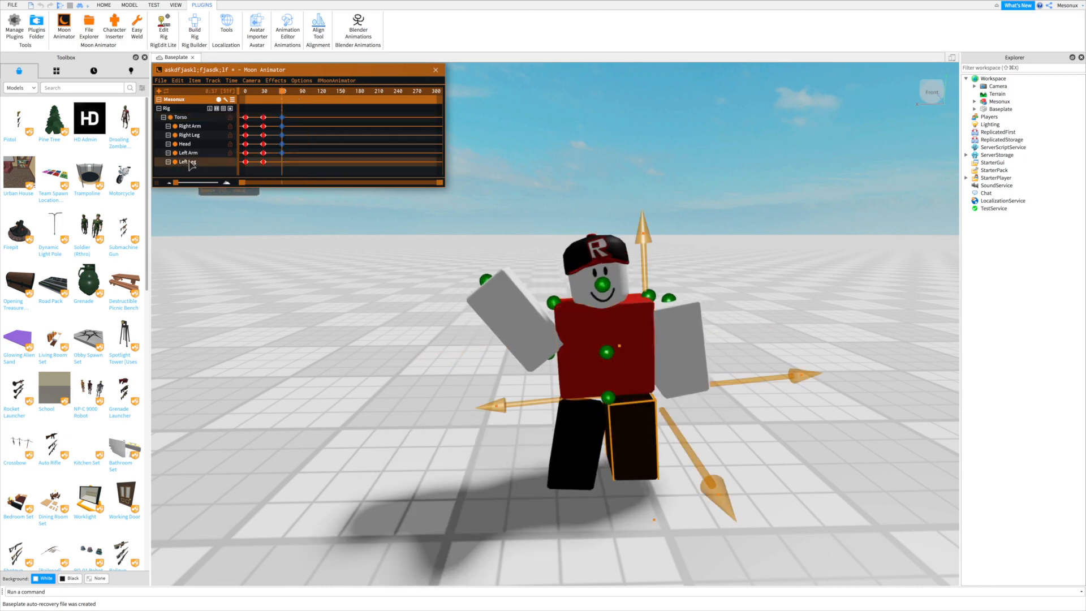
pyautogui.moveTo(268, 110); pyautogui.dragTo(306, 169)
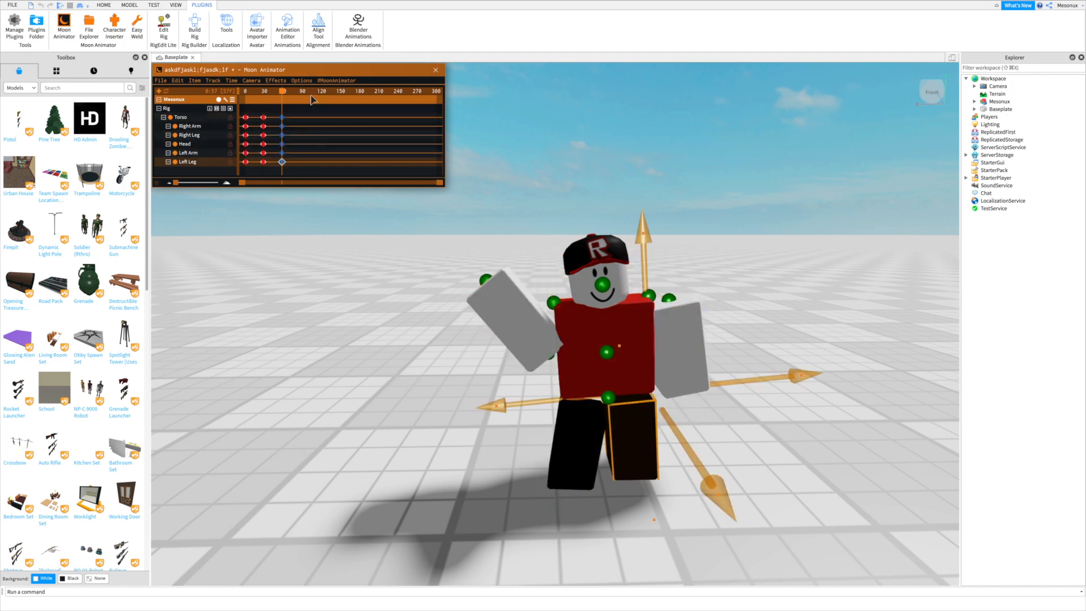
pyautogui.moveTo(274, 110); pyautogui.dragTo(298, 179)
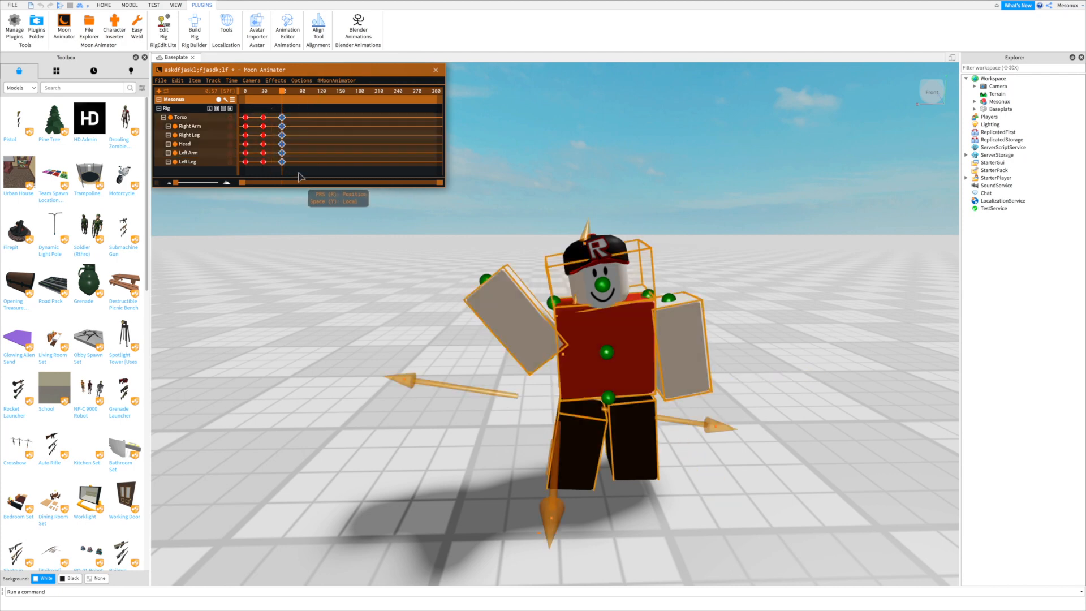
pyautogui.doubleClick(282, 126)
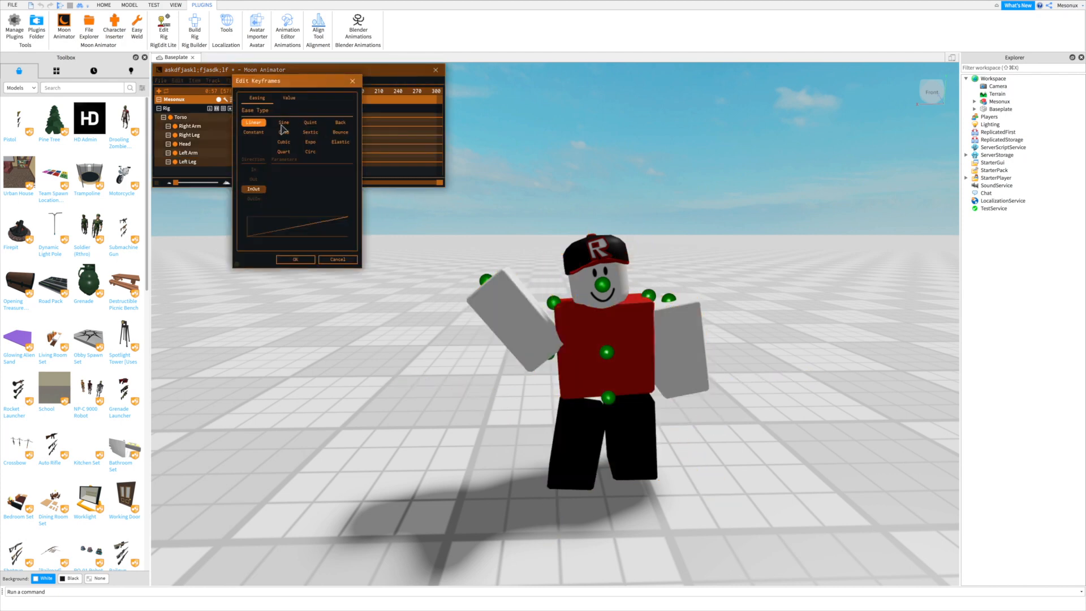
pyautogui.click(295, 259)
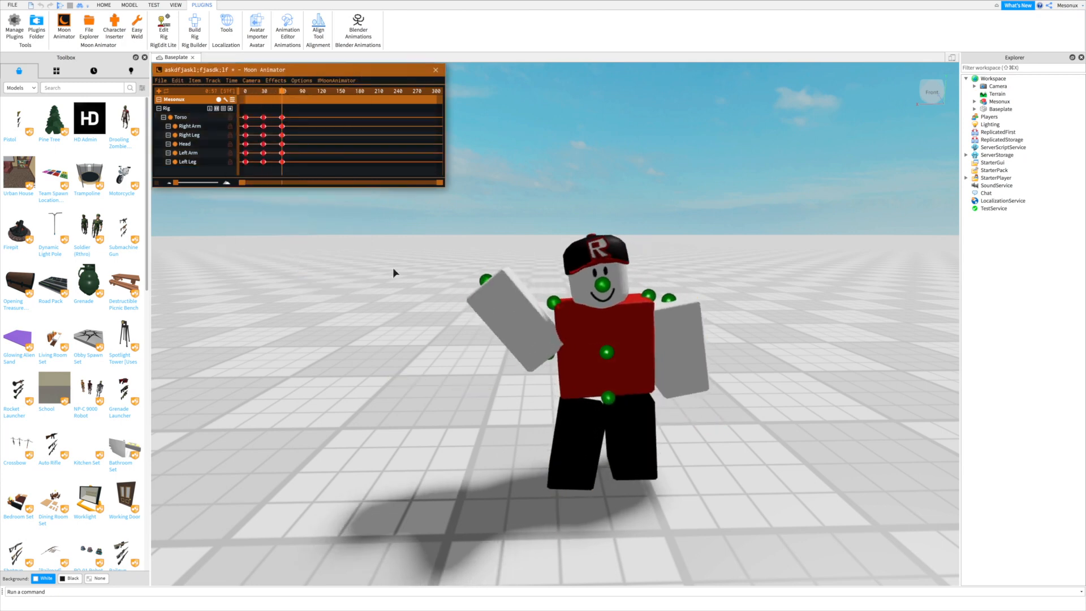
# Step: Play the animation from the start and return the playhead to frame 0
pyautogui.moveTo(276, 95); pyautogui.dragTo(219, 98)
pyautogui.press('space')
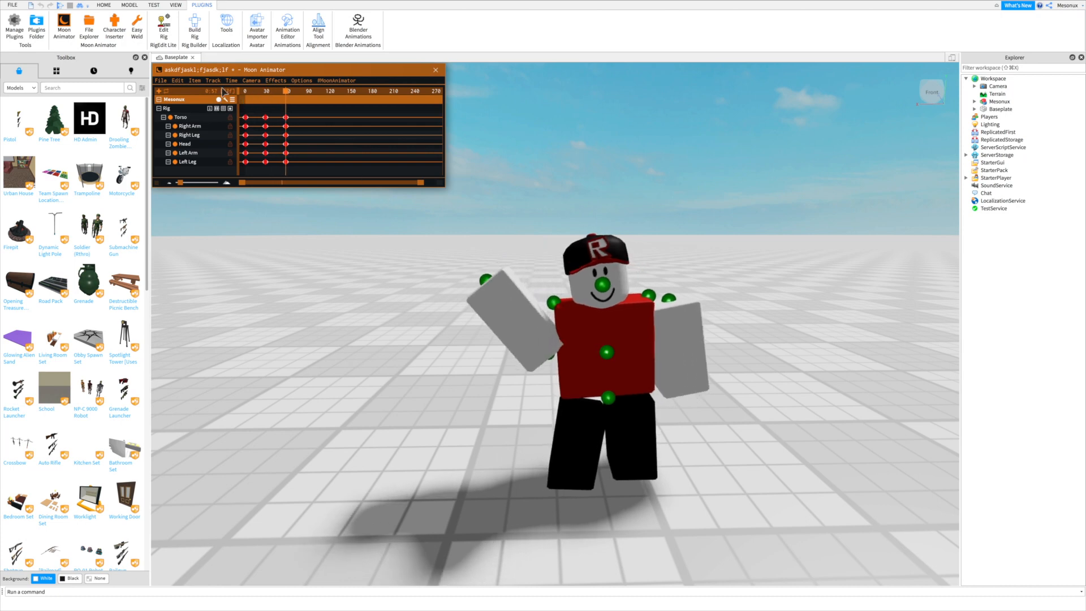
pyautogui.moveTo(289, 100); pyautogui.dragTo(233, 108)
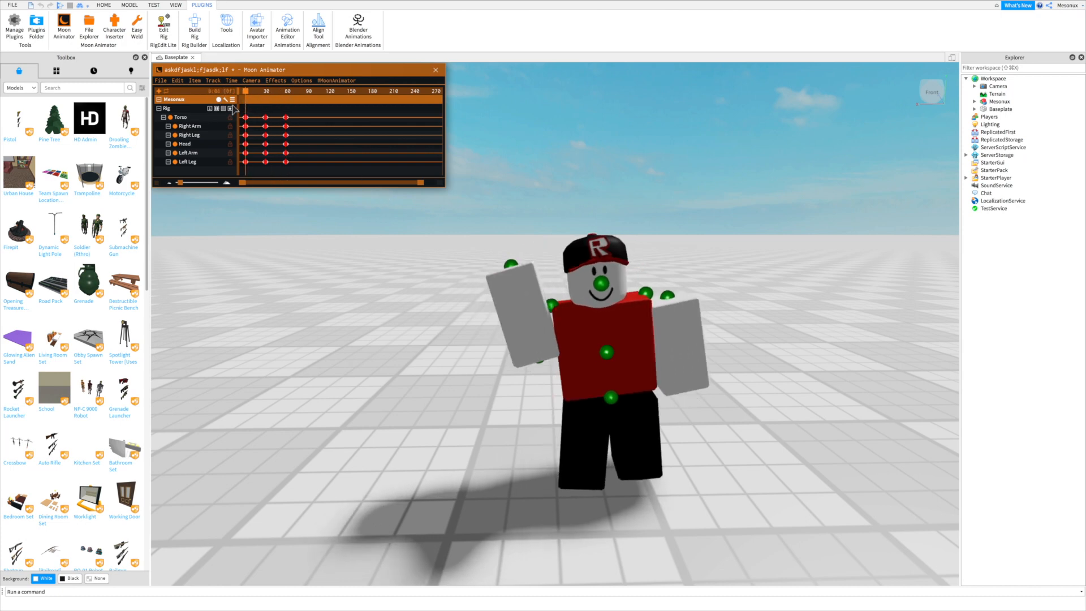
# Step: Rotate the right arm outward at frame 0 and play the animation
pyautogui.click(245, 135)
pyautogui.click(245, 152)
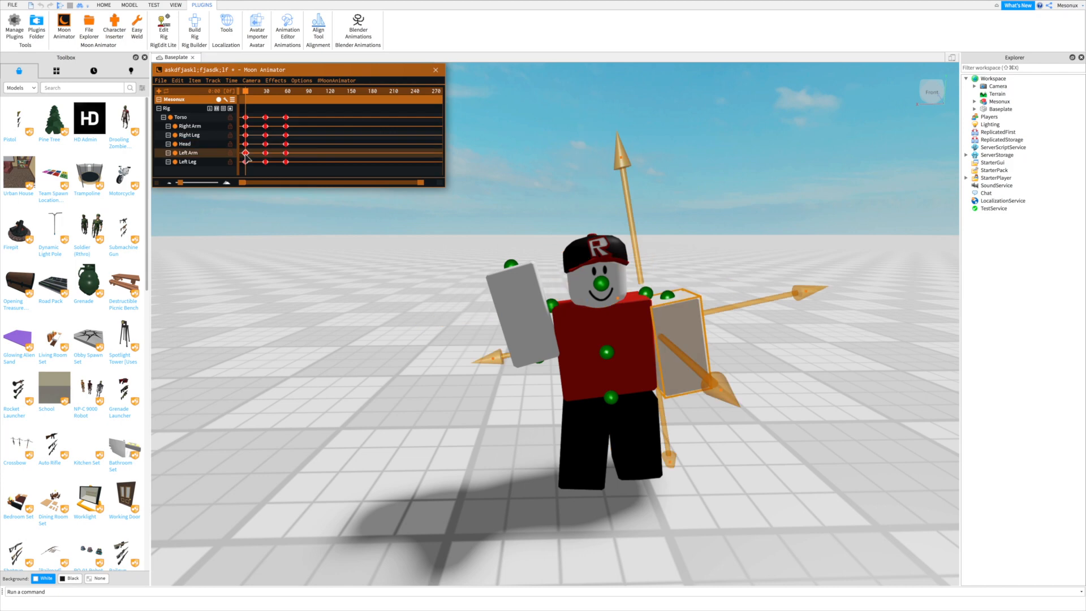
pyautogui.click(245, 162)
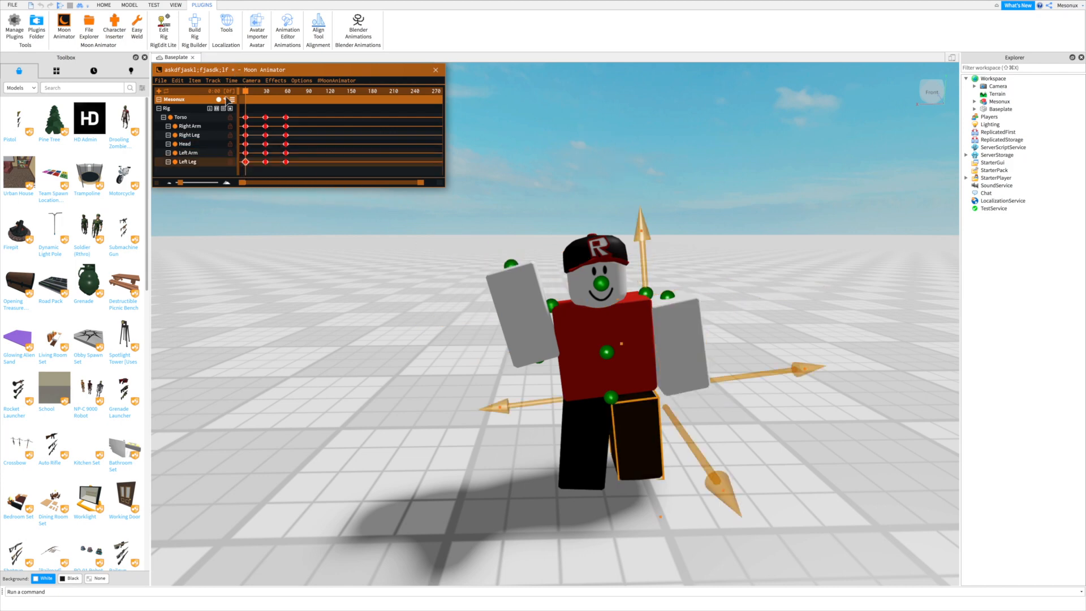
pyautogui.click(246, 118)
pyautogui.click(503, 295)
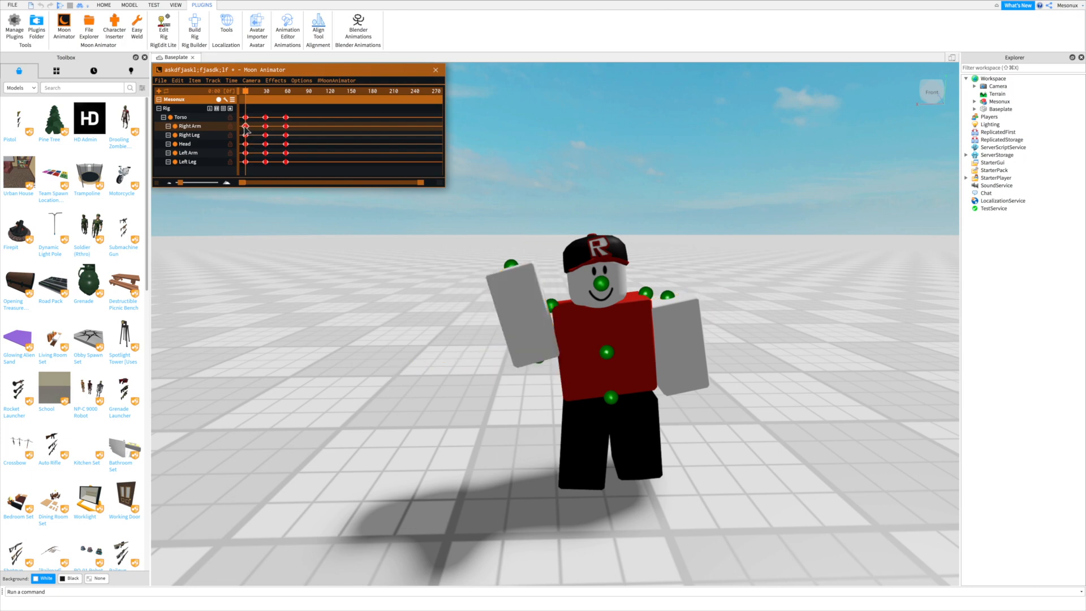
pyautogui.press('r')
pyautogui.moveTo(509, 194); pyautogui.dragTo(473, 211)
pyautogui.click(537, 150)
pyautogui.press('space')
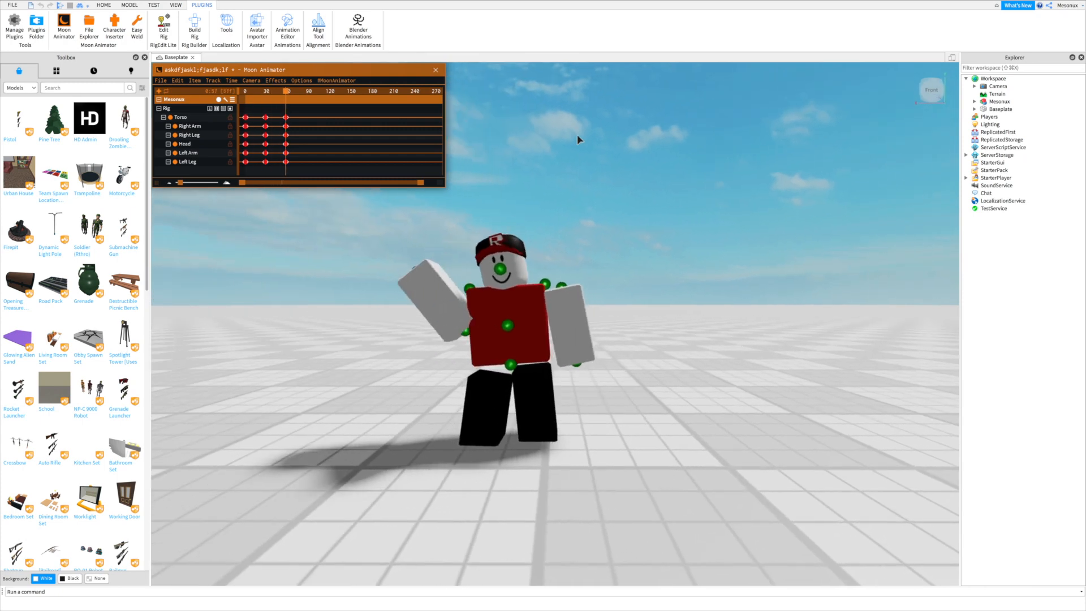
# Step: Replay the waving animation while viewing the character from different distances and angles
pyautogui.hotkey('ctrl', 't')
pyautogui.click(583, 161)
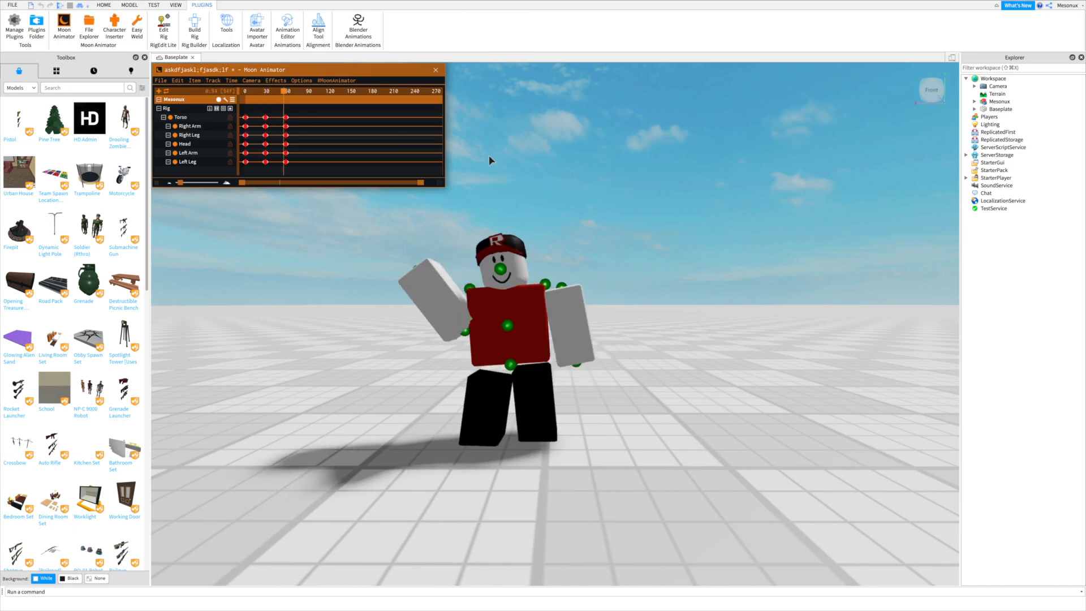
pyautogui.scroll(5, 477, 151)
pyautogui.moveTo(482, 157); pyautogui.dragTo(482, 157, button='right')
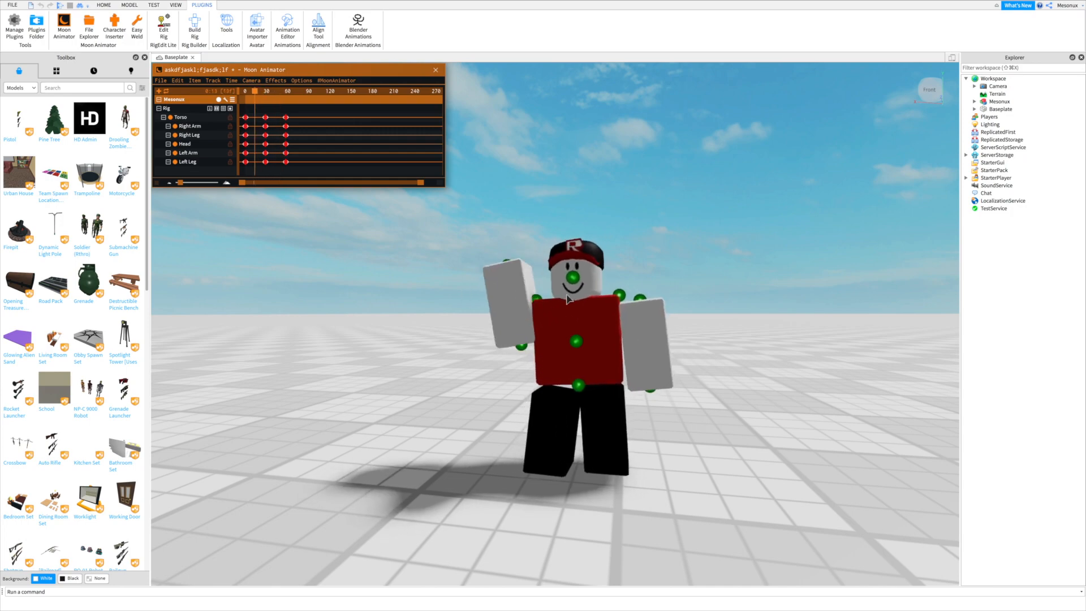
pyautogui.scroll(-5, 692, 308)
pyautogui.moveTo(691, 307); pyautogui.dragTo(711, 307, button='right')
pyautogui.scroll(3, 691, 308)
# Step: Undo the easing, poses and keyframes step by step back to the first keyframes at frame 0
pyautogui.press('super+z')
pyautogui.press('super+z')
pyautogui.press('super+z')
pyautogui.press('super+z')
pyautogui.press('super+z')
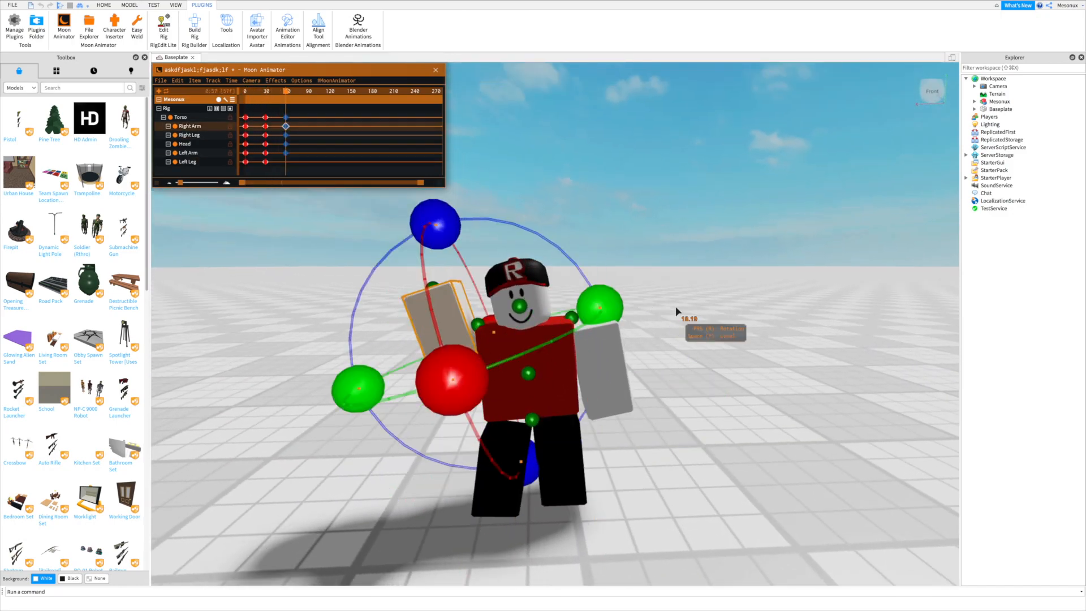
pyautogui.press('super+z')
pyautogui.press('super+z')
pyautogui.press('super+z')
pyautogui.press('super+z')
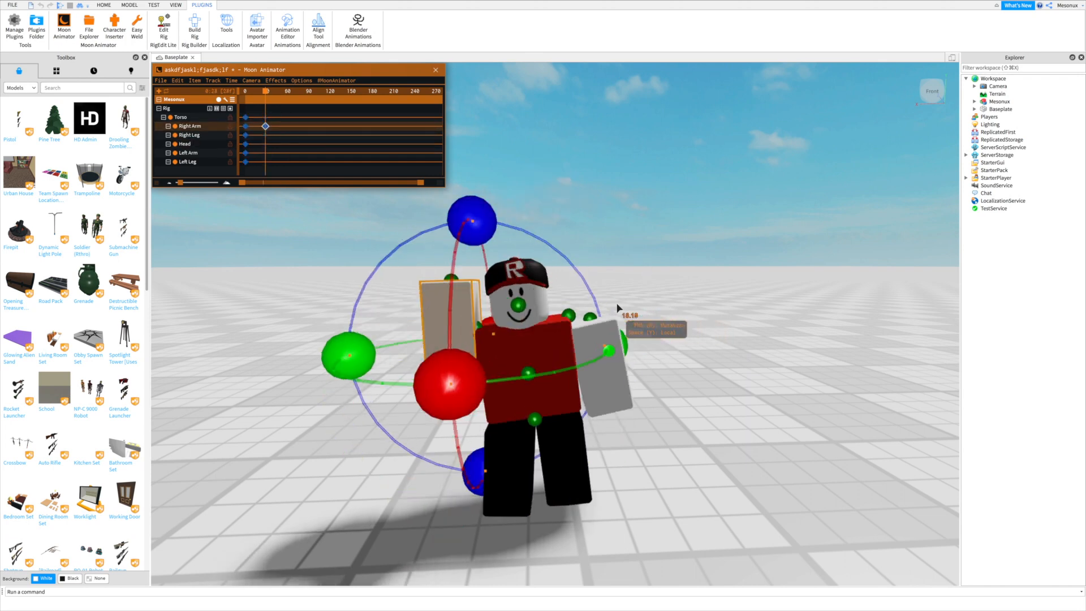
pyautogui.press('super+z')
pyautogui.press('super+z')
pyautogui.press('super+z')
pyautogui.press('super+z')
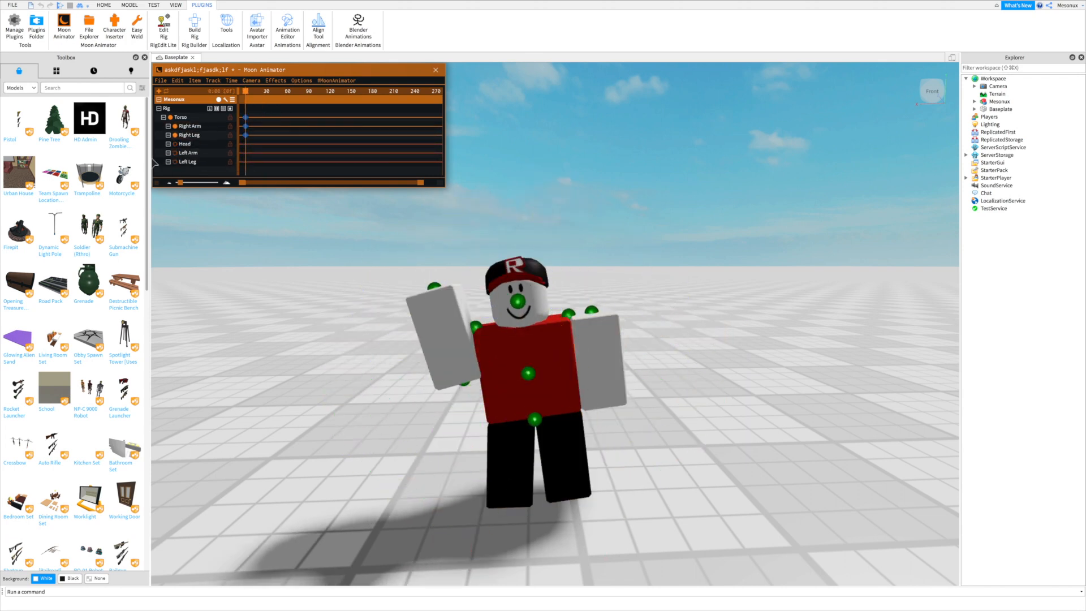
# Step: Discard the changes to the current animation and create a new animation named asdf
pyautogui.click(159, 93)
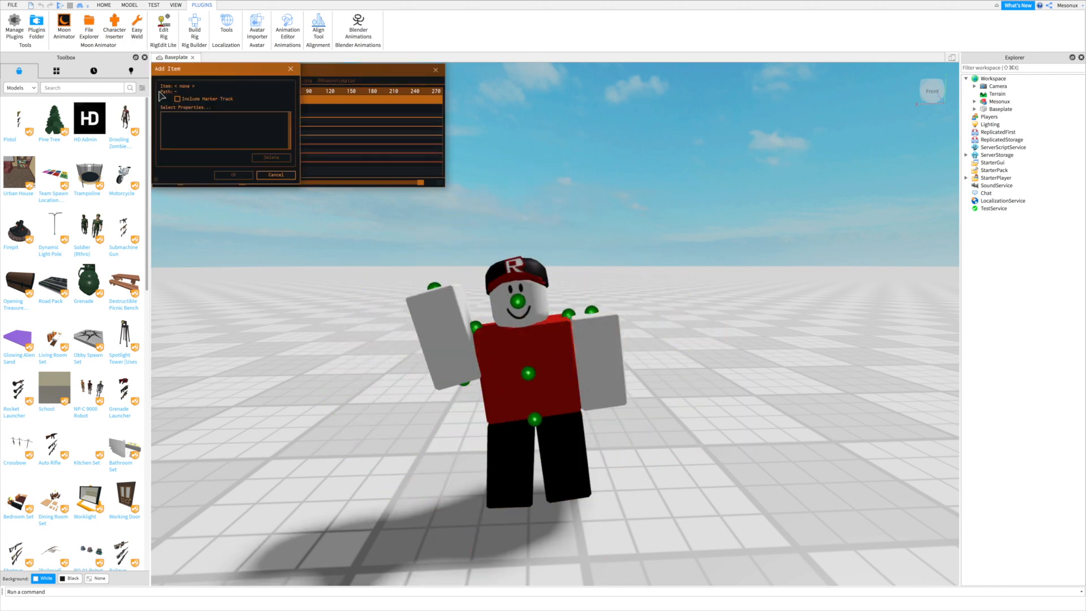
pyautogui.click(275, 174)
pyautogui.click(162, 85)
pyautogui.click(183, 103)
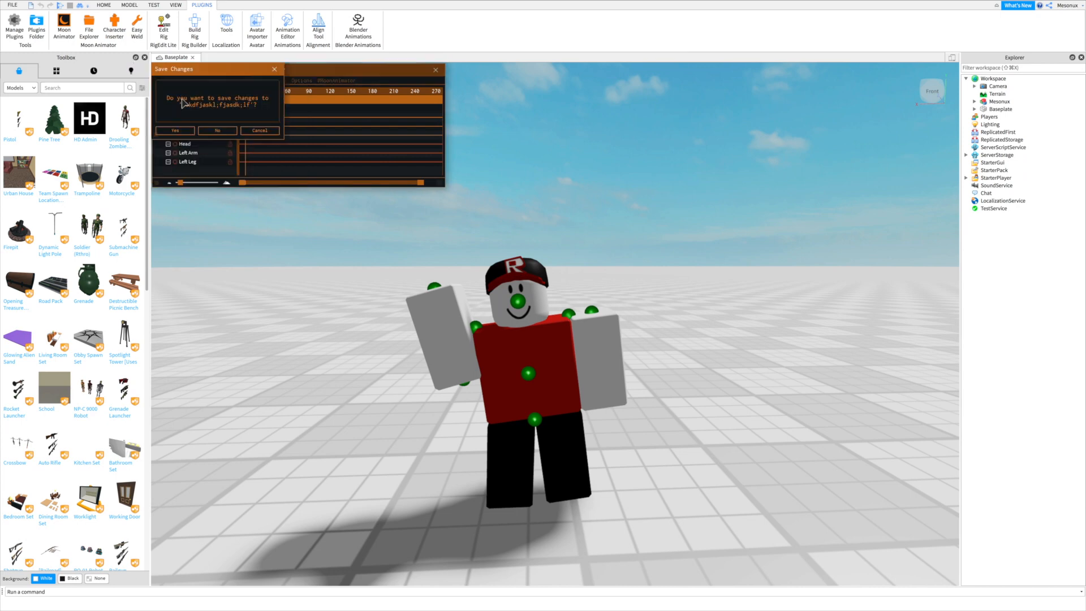
pyautogui.click(202, 134)
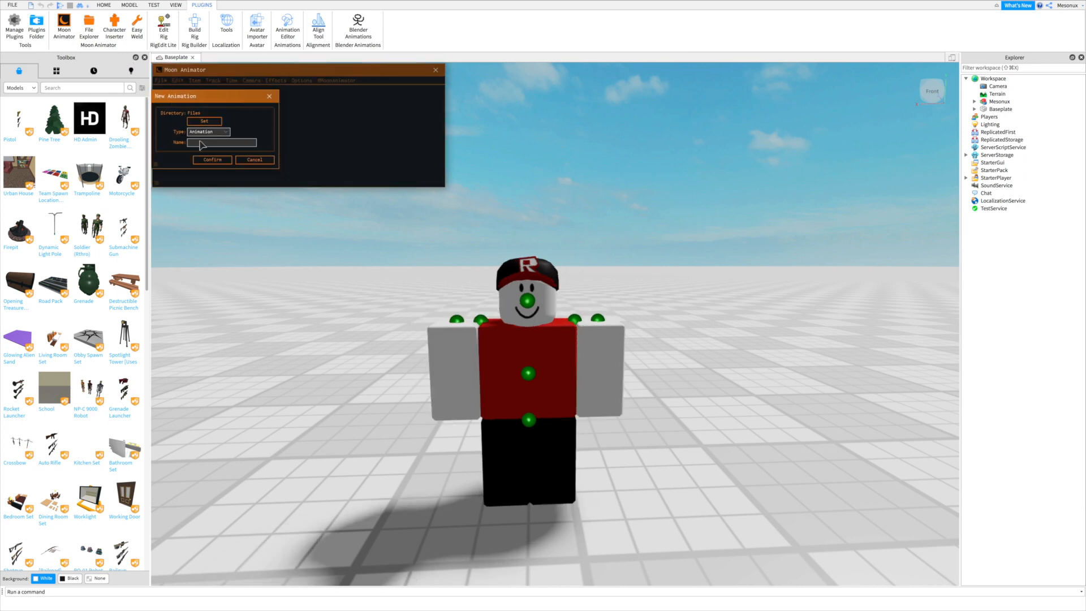
pyautogui.write('asdf')
pyautogui.click(211, 163)
# Step: Add the character rig to the animation and create a keyframe for every body part at frame 0
pyautogui.click(164, 98)
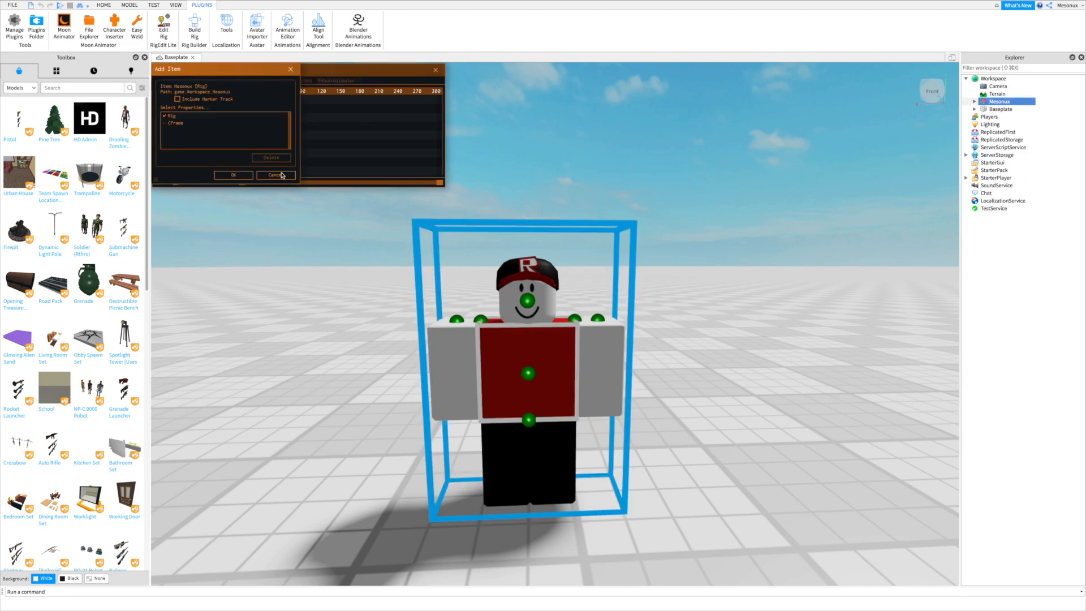
pyautogui.click(233, 175)
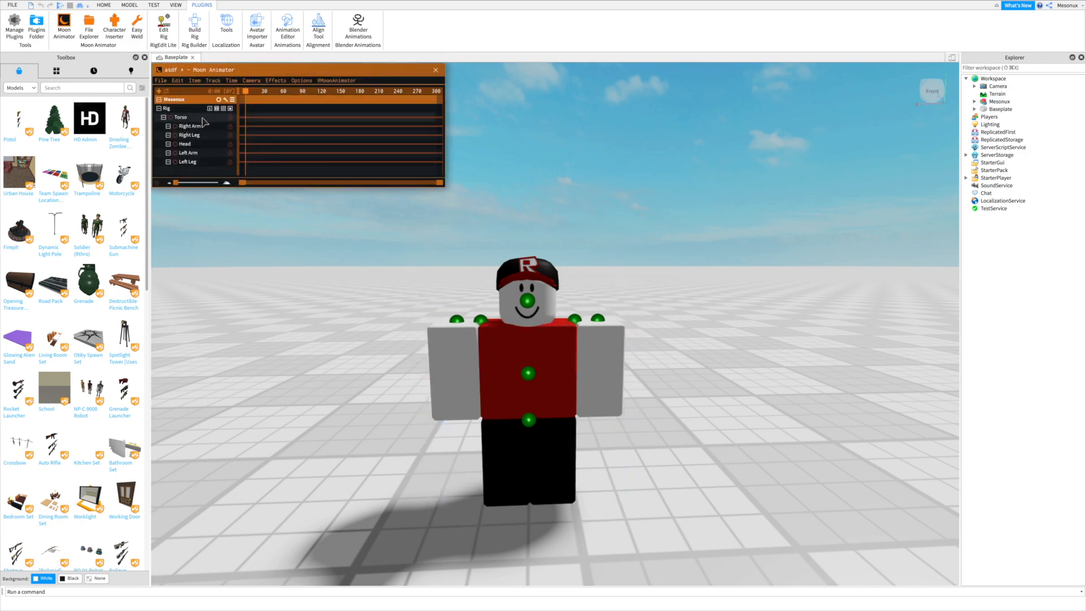
pyautogui.click(193, 118)
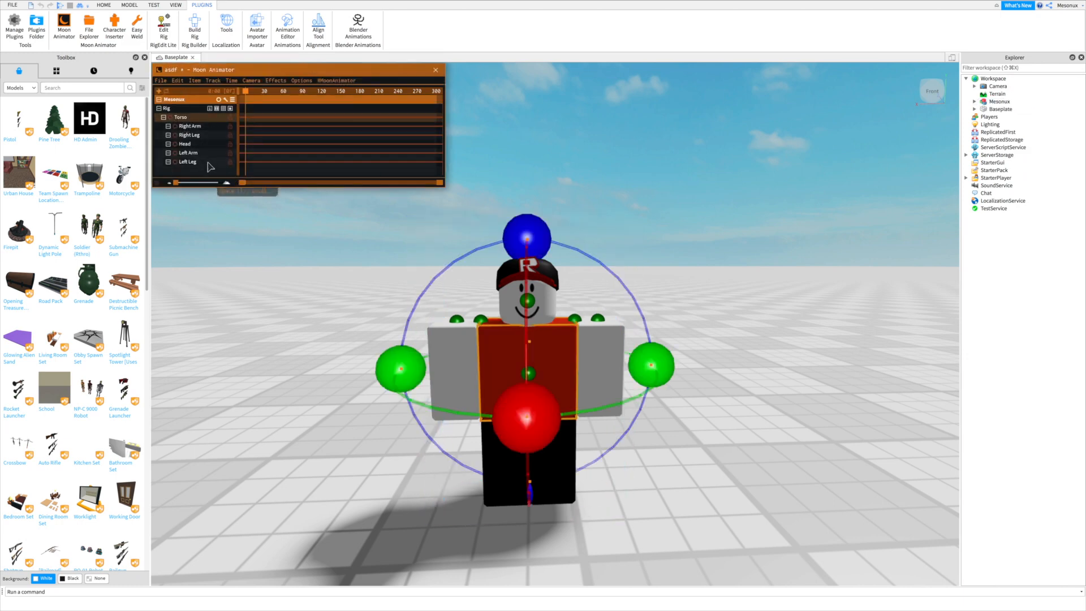
pyautogui.click(206, 163)
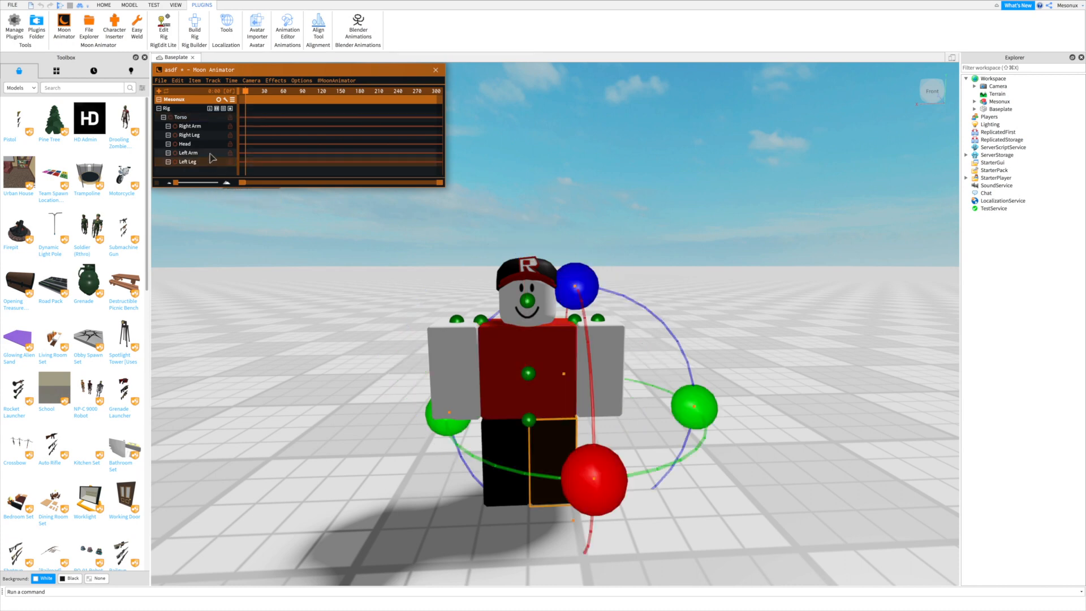
pyautogui.click(203, 153)
pyautogui.click(203, 144)
pyautogui.click(205, 135)
pyautogui.click(206, 126)
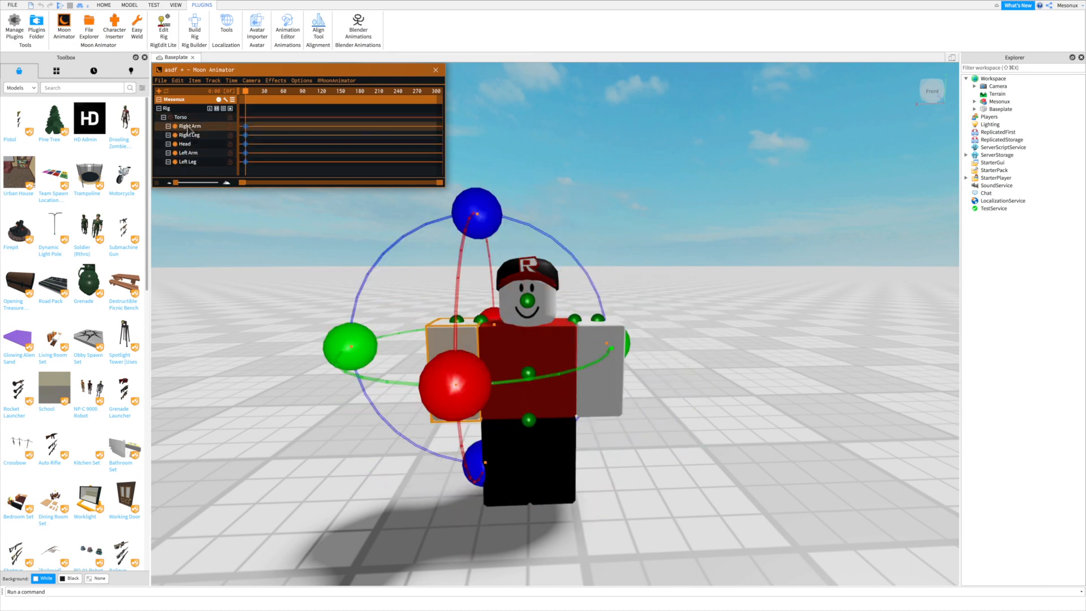
pyautogui.click(207, 117)
# Step: Copy all body part keyframes from frame 0 and paste them at frames 30, about 47, 63 and 78
pyautogui.click(251, 116)
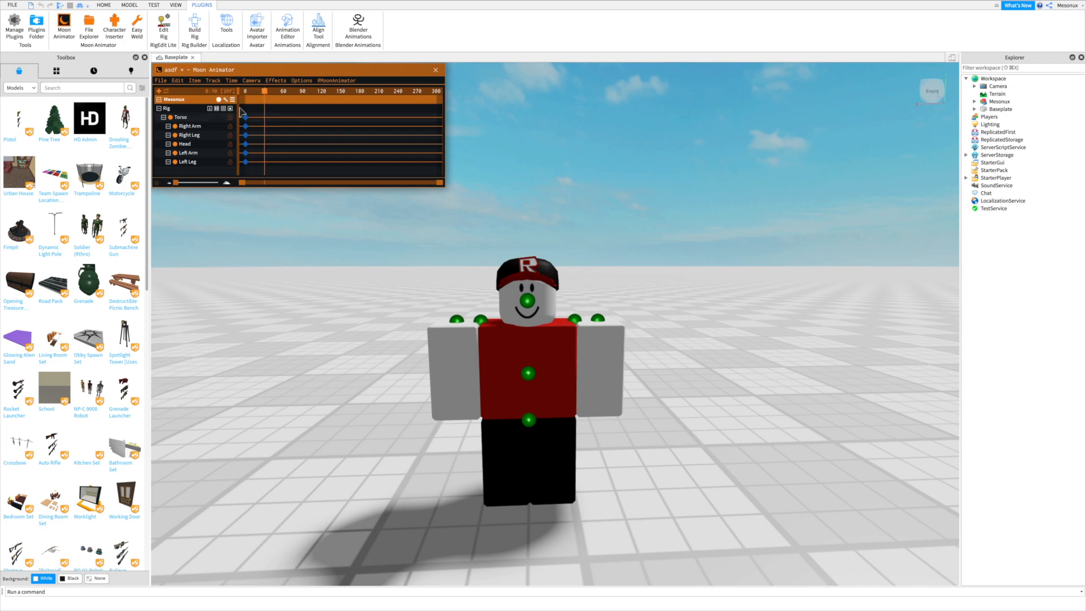
pyautogui.moveTo(257, 176); pyautogui.dragTo(254, 170)
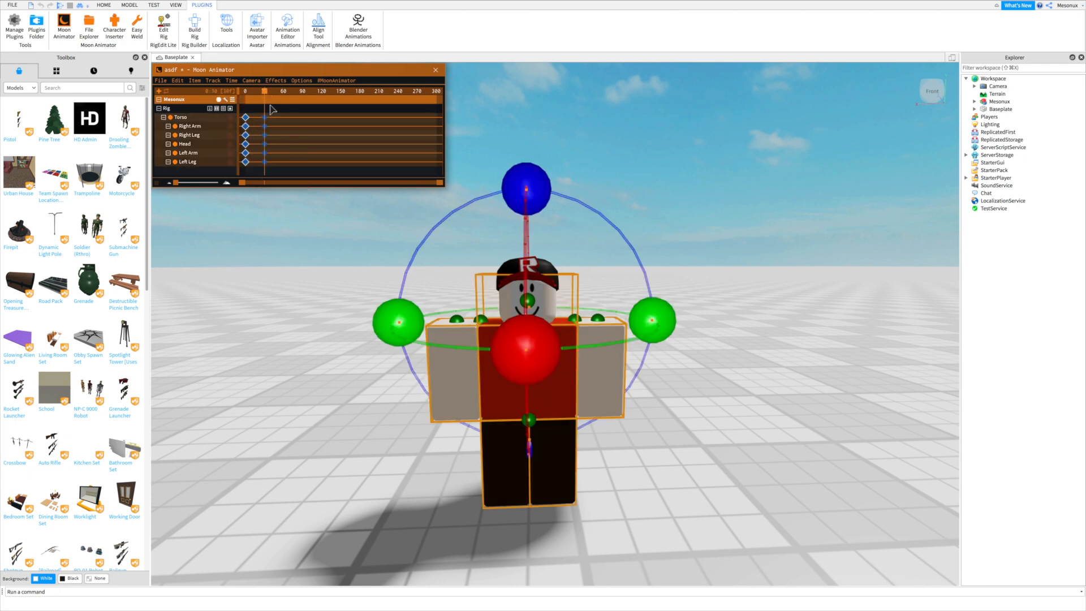
pyautogui.moveTo(264, 92); pyautogui.dragTo(298, 93)
pyautogui.hotkey('ctrl', 'v')
pyautogui.hotkey('ctrl', 'v')
pyautogui.hotkey('ctrl', 'v')
pyautogui.hotkey('ctrl', 'v')
pyautogui.scroll(3, 286, 94)
pyautogui.hotkey('ctrl', 'v')
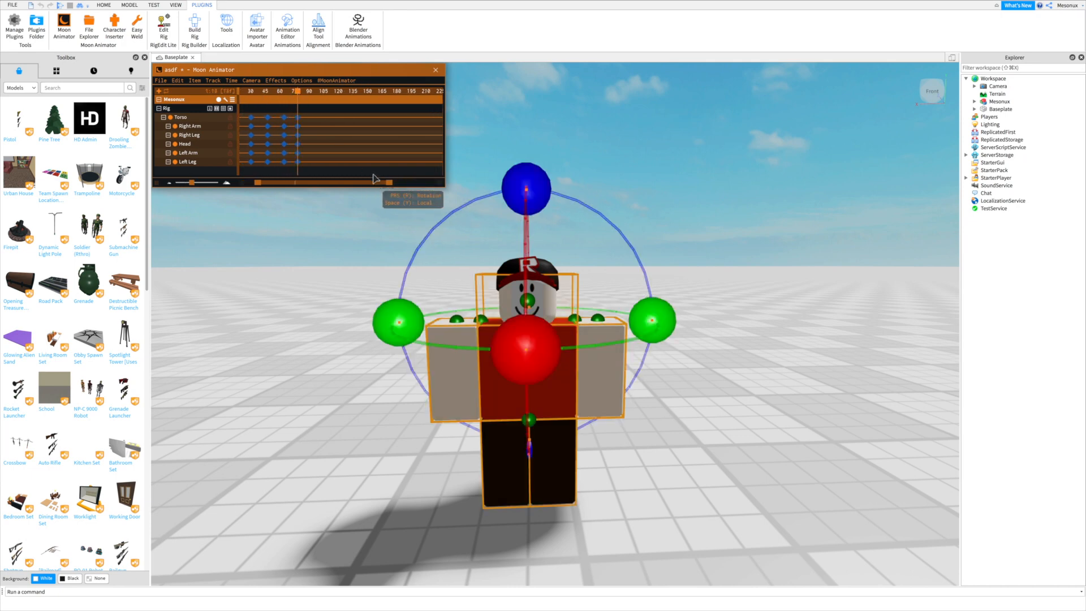
# Step: Paste the copied body part keyframes at about frames 88, 101 and 119
pyautogui.moveTo(388, 183); pyautogui.dragTo(380, 183)
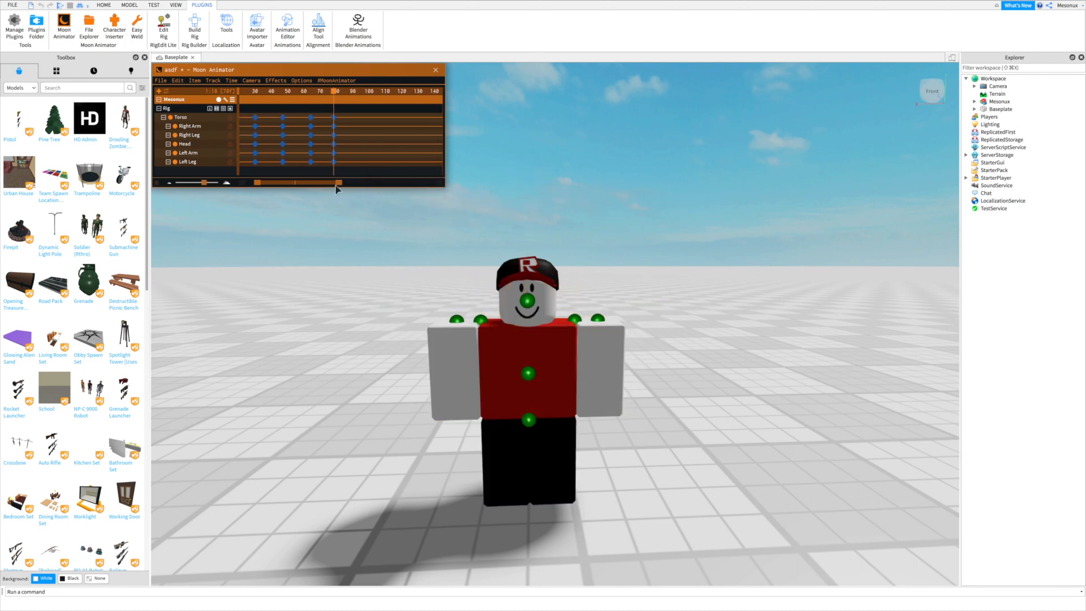
pyautogui.moveTo(362, 183); pyautogui.dragTo(369, 182)
pyautogui.moveTo(310, 93); pyautogui.dragTo(368, 91)
pyautogui.hotkey('ctrl', 'v')
pyautogui.hotkey('ctrl', 'v')
pyautogui.hotkey('ctrl', 'v')
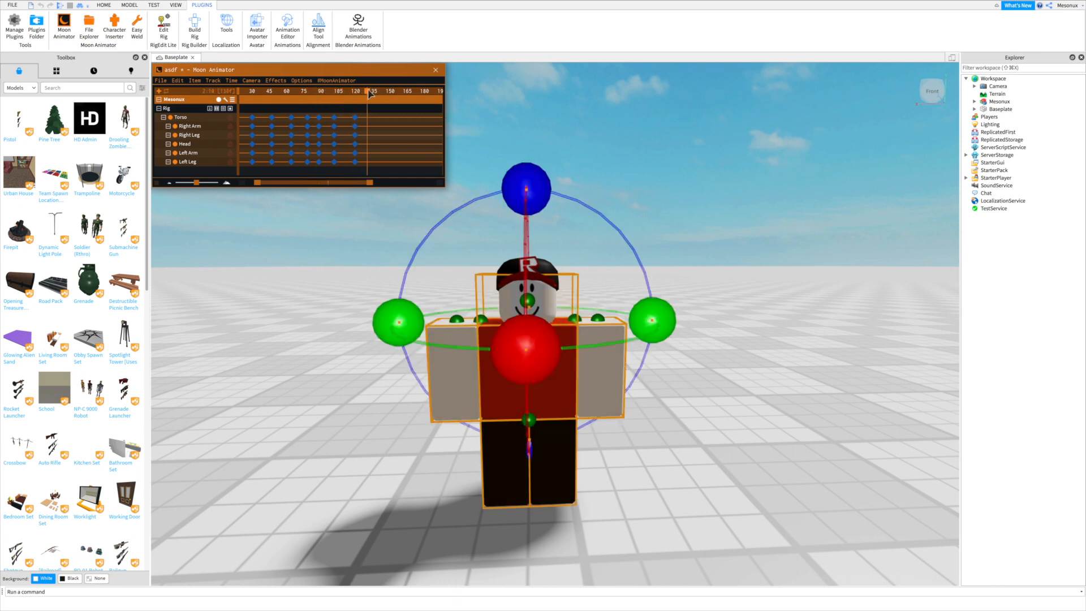
# Step: Tilt the torso backward at frame 130
pyautogui.click(534, 367)
pyautogui.click(569, 405)
pyautogui.click(729, 414)
pyautogui.click(549, 386)
pyautogui.moveTo(537, 409); pyautogui.dragTo(545, 402)
pyautogui.moveTo(544, 402); pyautogui.dragTo(549, 404, button='right')
pyautogui.moveTo(642, 358); pyautogui.dragTo(523, 252)
# Step: Adjust the head's position at frame 130
pyautogui.click(486, 277)
pyautogui.moveTo(541, 248); pyautogui.dragTo(589, 245, button='right')
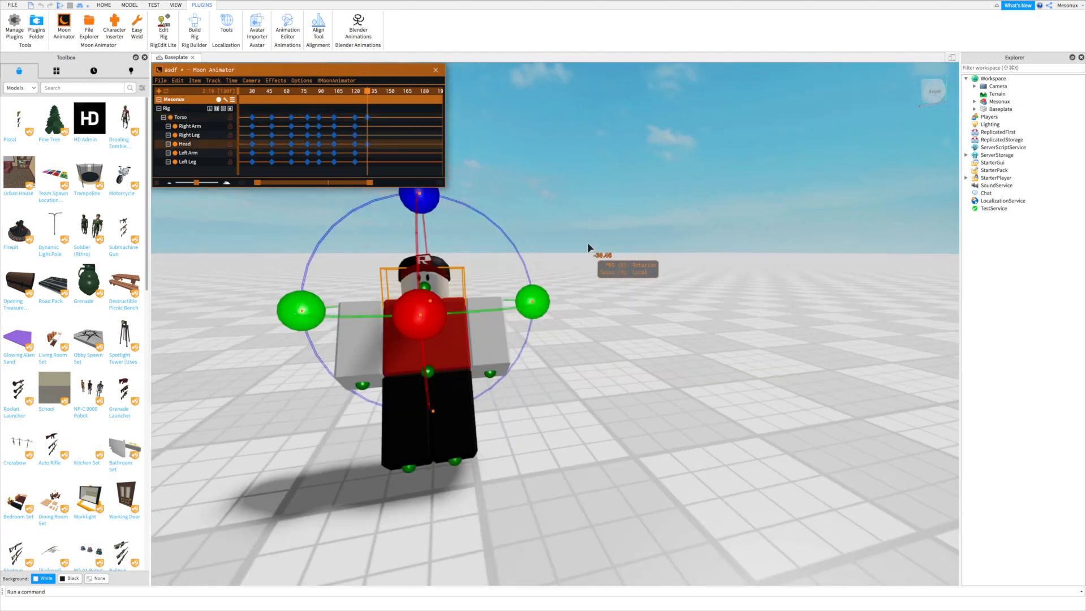
pyautogui.scroll(6, 589, 249)
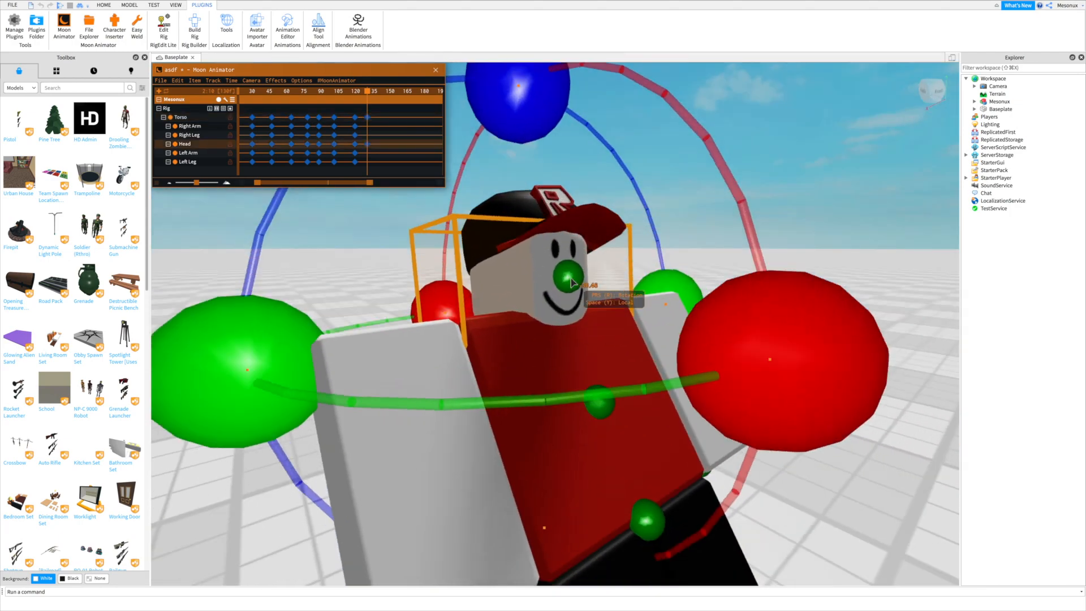
pyautogui.scroll(-6, 573, 283)
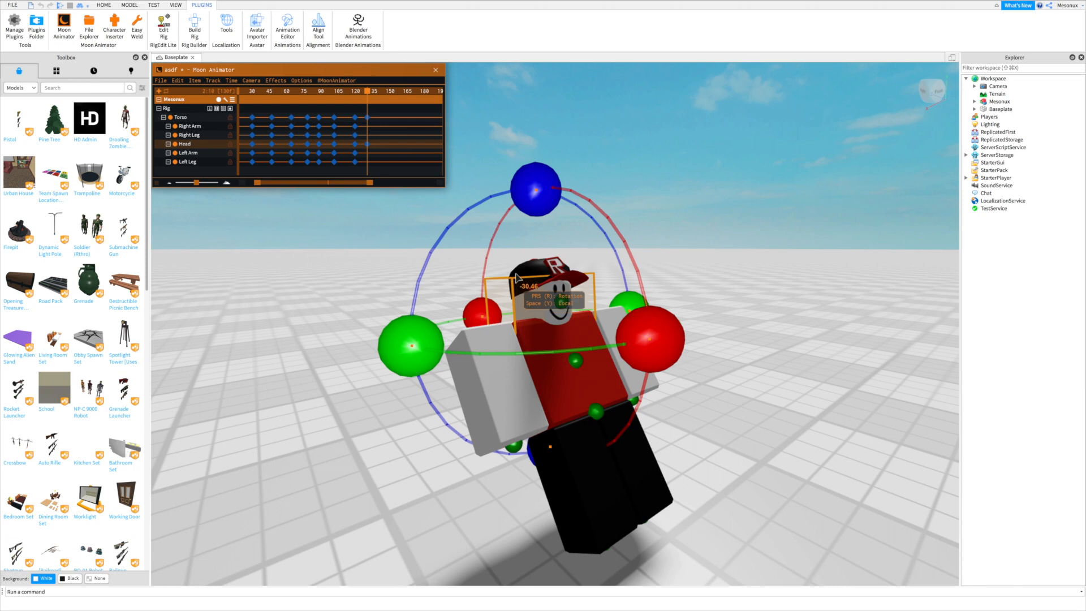
pyautogui.press('r')
pyautogui.moveTo(536, 232); pyautogui.dragTo(532, 212)
# Step: Rotate the right and left arms up, forward and outward from the torso at frame 130
pyautogui.click(498, 385)
pyautogui.press('r')
pyautogui.moveTo(473, 247); pyautogui.dragTo(481, 239)
pyautogui.moveTo(603, 272); pyautogui.dragTo(607, 248)
pyautogui.moveTo(461, 271); pyautogui.dragTo(467, 282)
pyautogui.moveTo(568, 251); pyautogui.dragTo(563, 248)
pyautogui.moveTo(564, 248); pyautogui.dragTo(532, 247, button='right')
pyautogui.moveTo(541, 219); pyautogui.dragTo(527, 226)
pyautogui.click(700, 377)
pyautogui.moveTo(680, 270); pyautogui.dragTo(639, 221)
pyautogui.moveTo(737, 327); pyautogui.dragTo(665, 352)
# Step: Rotate the right leg slightly and shift its position at frame 130
pyautogui.click(589, 479)
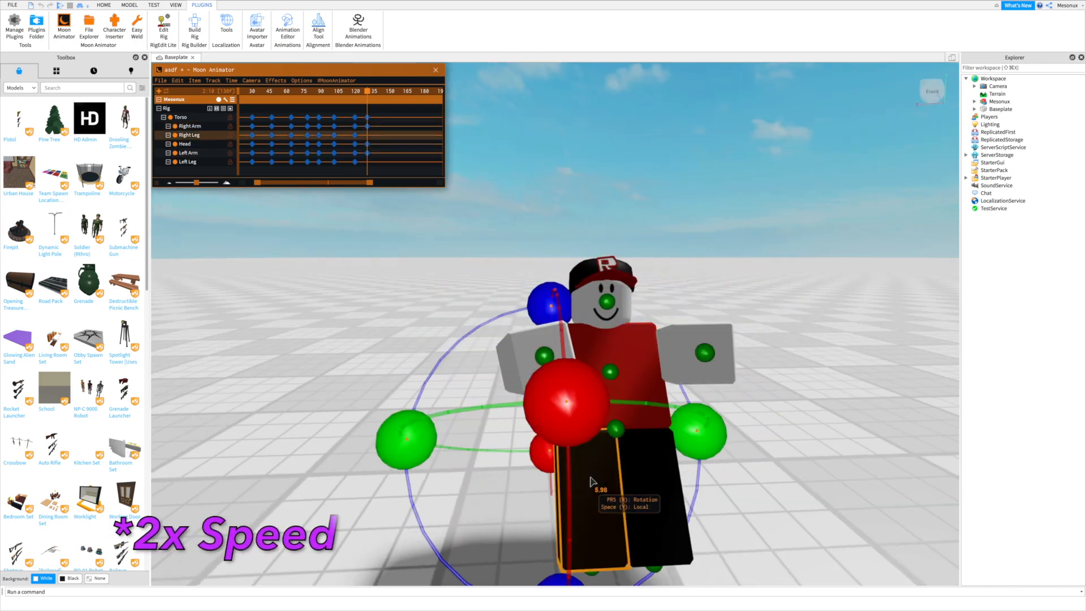
pyautogui.moveTo(551, 306); pyautogui.dragTo(559, 310)
pyautogui.press('r')
pyautogui.moveTo(570, 392); pyautogui.dragTo(591, 393)
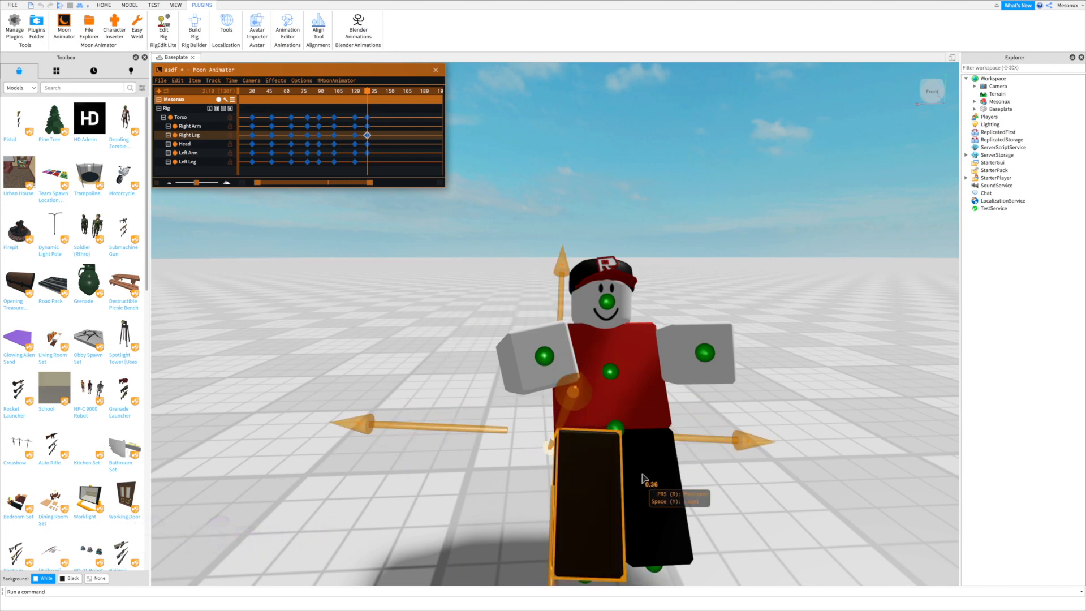
# Step: Swing the left leg outward and shift its position at frame 130
pyautogui.click(654, 471)
pyautogui.press('r')
pyautogui.click(631, 291)
pyautogui.click(664, 451)
pyautogui.moveTo(651, 305); pyautogui.dragTo(606, 310)
pyautogui.press('r')
pyautogui.moveTo(587, 448); pyautogui.dragTo(597, 446)
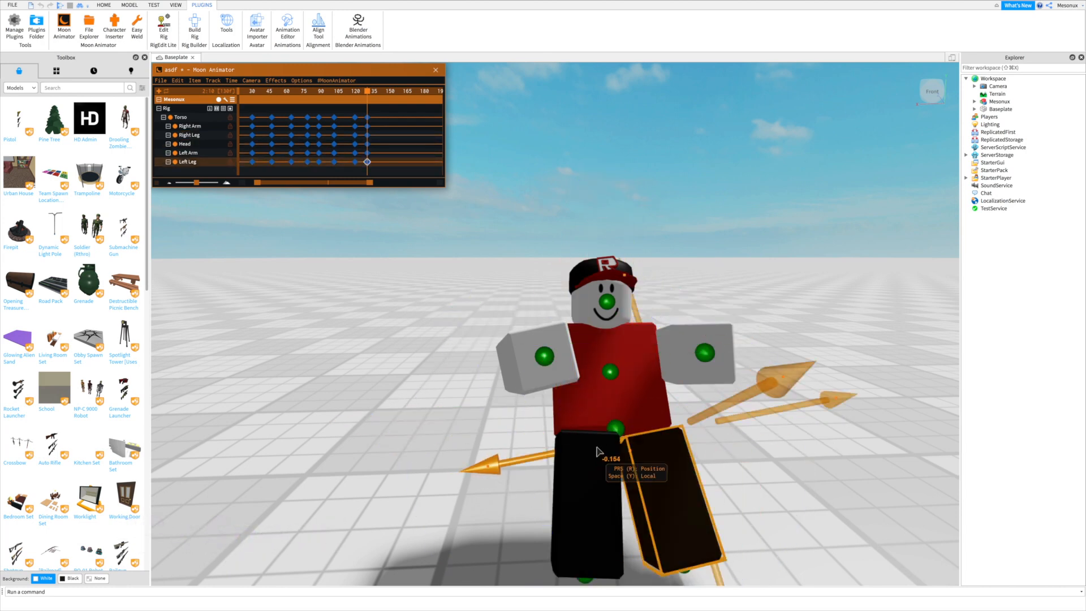
# Step: Refine the torso's rotation at frame 130
pyautogui.moveTo(630, 164); pyautogui.dragTo(707, 164, button='right')
pyautogui.click(651, 377)
pyautogui.press('r')
pyautogui.moveTo(699, 288)
pyautogui.mouseDown()
pyautogui.moveTo(682, 266)
pyautogui.moveTo(692, 284)
pyautogui.mouseUp()
pyautogui.click(566, 300)
# Step: Fine-tune the legs and upper body to finish the backward-leaning pose at frame 130
pyautogui.moveTo(778, 232); pyautogui.dragTo(684, 277, button='right')
pyautogui.scroll(-2, 668, 294)
pyautogui.click(610, 408)
pyautogui.press('r')
pyautogui.moveTo(609, 288); pyautogui.dragTo(608, 280)
pyautogui.click(684, 397)
pyautogui.press('r')
pyautogui.moveTo(663, 253); pyautogui.dragTo(668, 258)
pyautogui.click(695, 297)
pyautogui.press('r')
pyautogui.moveTo(682, 367); pyautogui.dragTo(683, 369)
pyautogui.click(742, 377)
# Step: Play back the animation and inspect the leaning pose at frame 130 from the side
pyautogui.press('space')
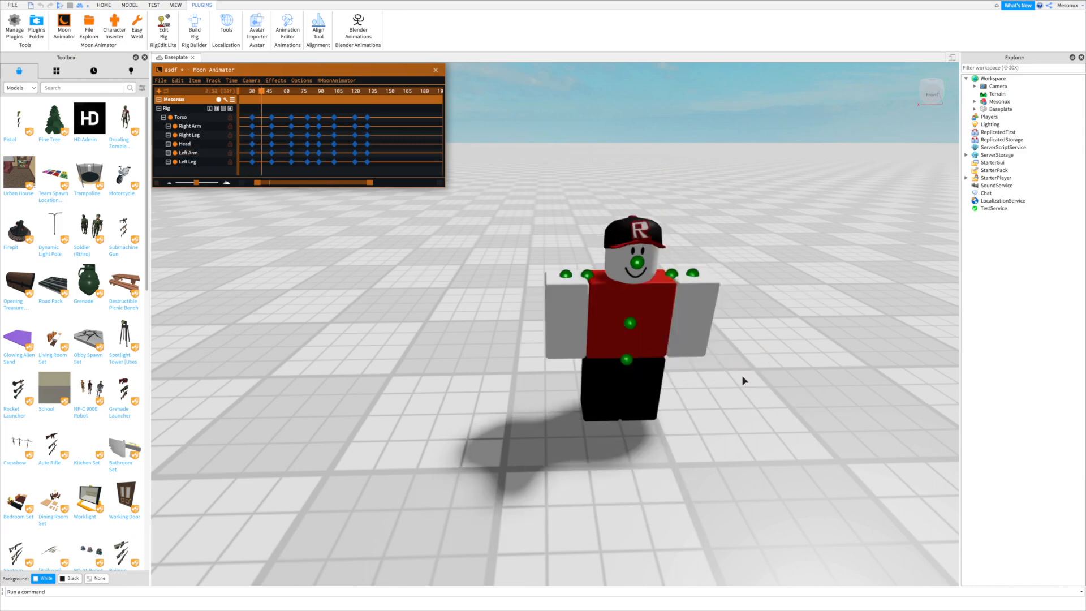
pyautogui.scroll(-3, 742, 376)
pyautogui.moveTo(475, 294); pyautogui.dragTo(571, 323, button='right')
pyautogui.scroll(4, 572, 323)
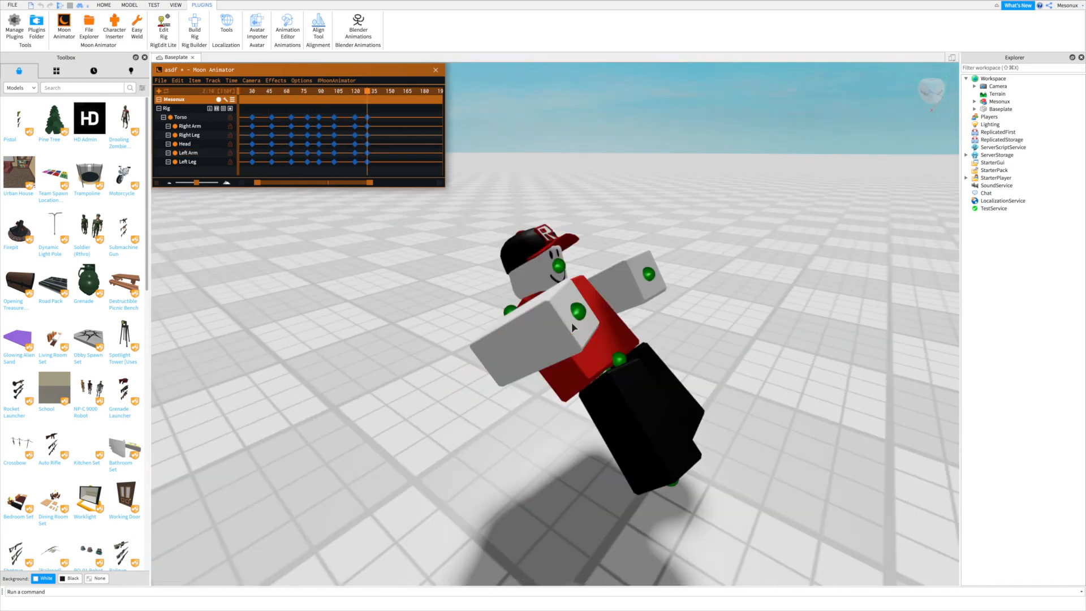
pyautogui.click(622, 338)
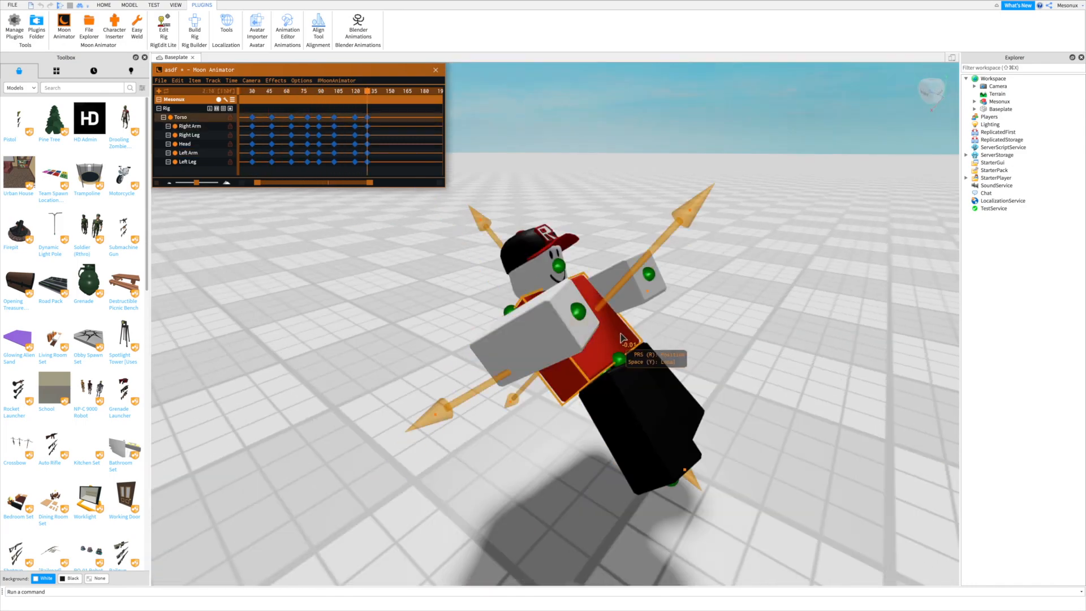
pyautogui.moveTo(657, 243); pyautogui.dragTo(948, 152, button='right')
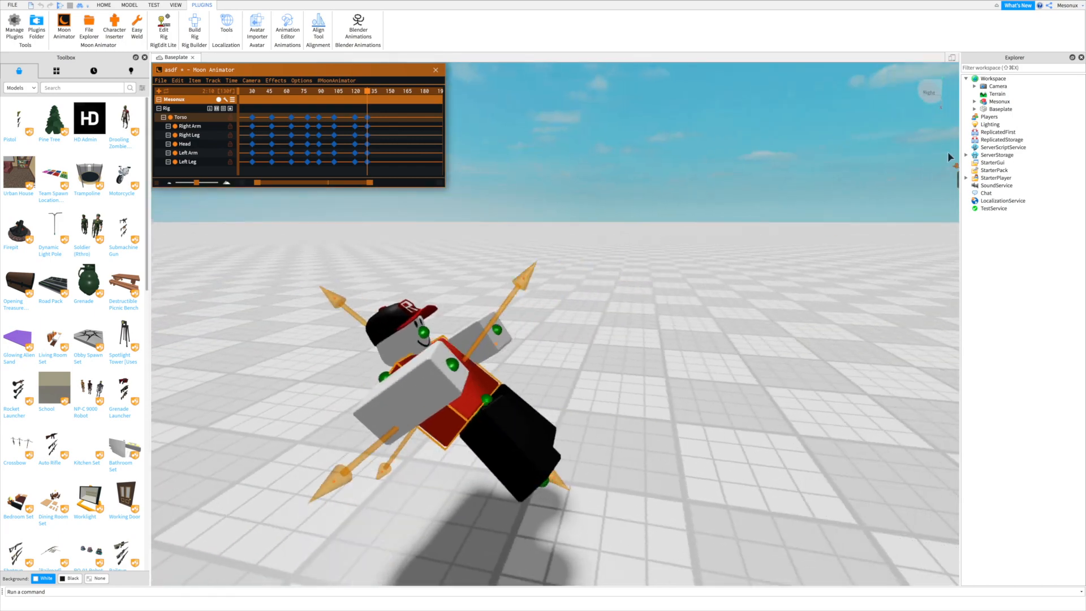
pyautogui.click(983, 178)
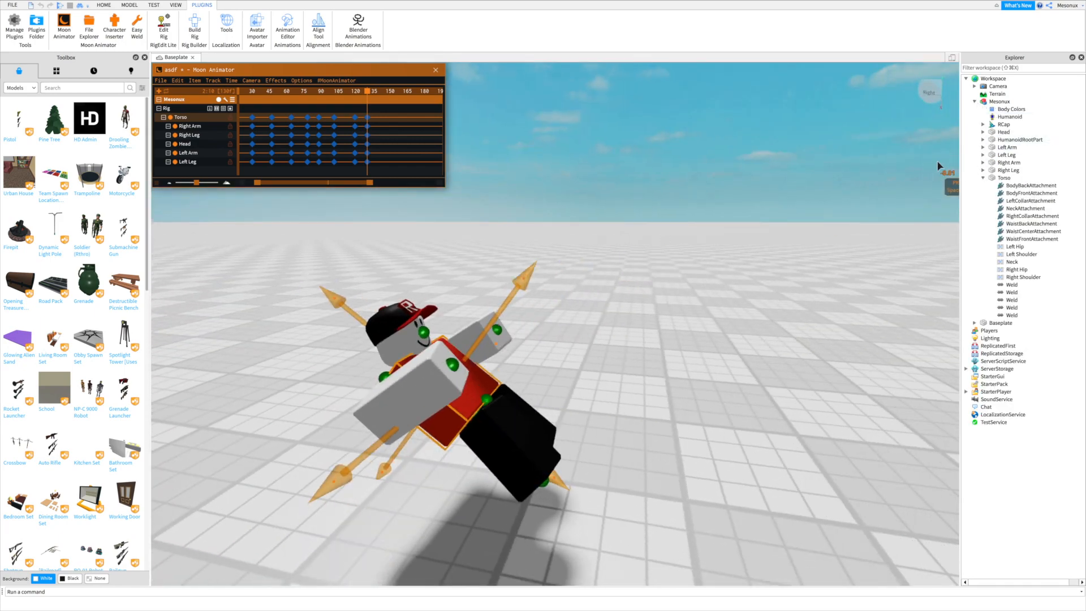
pyautogui.click(1015, 239)
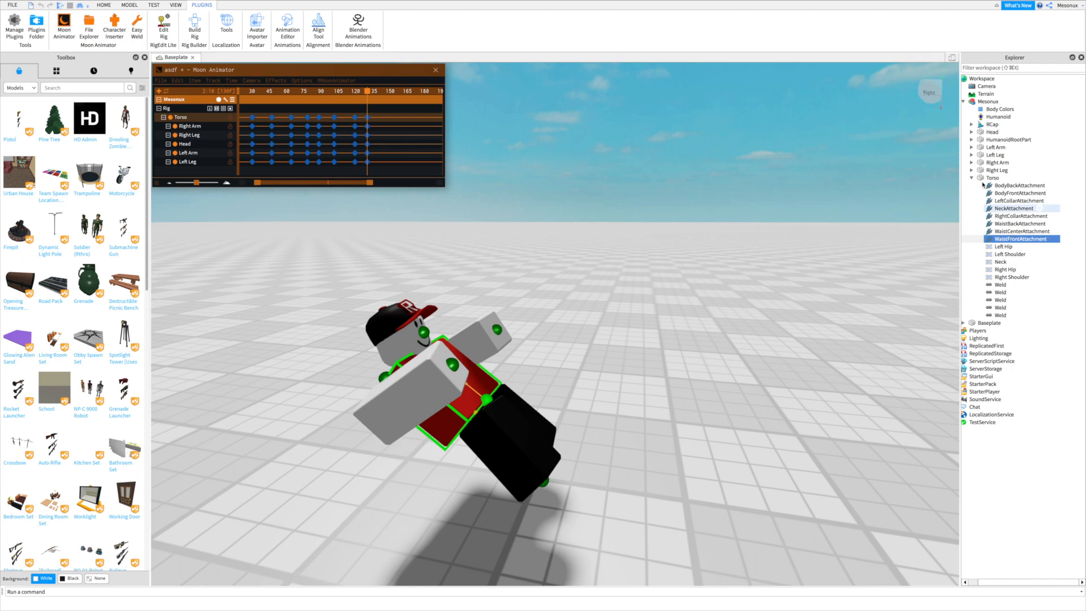
pyautogui.click(536, 476)
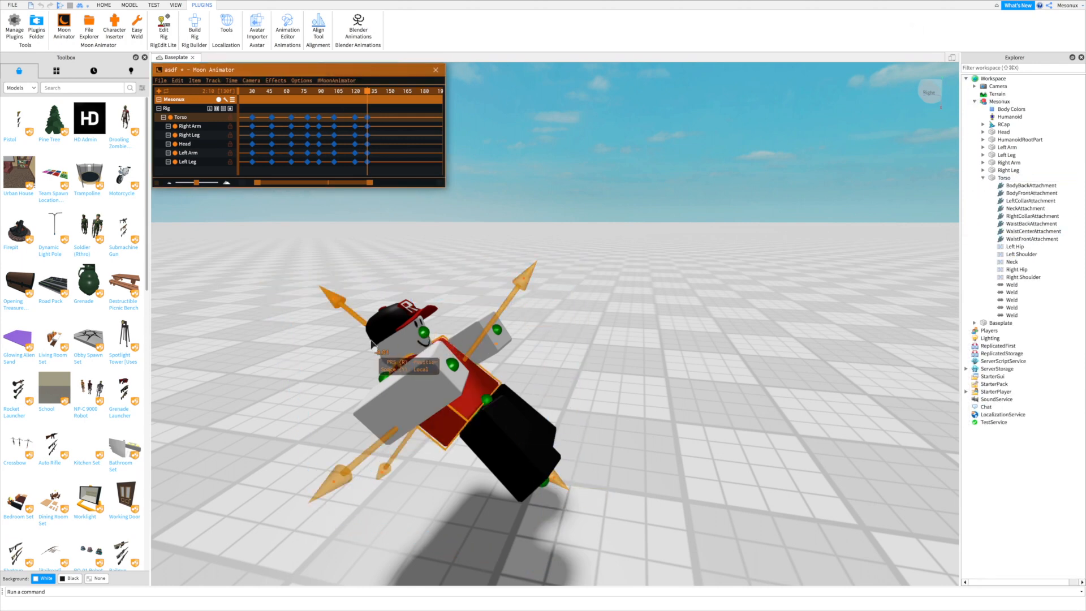
# Step: Move the torso up and backward so the whole body lifts off the ground at frame 130
pyautogui.scroll(-3, 370, 340)
pyautogui.moveTo(371, 341); pyautogui.dragTo(363, 293)
pyautogui.press('r')
pyautogui.click(488, 286)
# Step: Shift the leaning pose's keyframes for all body parts from frame 130 to about frame 137
pyautogui.moveTo(367, 92); pyautogui.dragTo(338, 103)
pyautogui.moveTo(231, 135); pyautogui.dragTo(401, 126)
pyautogui.moveTo(395, 135); pyautogui.dragTo(402, 162)
pyautogui.click(402, 136)
pyautogui.click(402, 145)
pyautogui.moveTo(399, 92)
pyautogui.mouseDown()
pyautogui.moveTo(325, 114)
pyautogui.moveTo(402, 110)
pyautogui.mouseUp()
pyautogui.moveTo(605, 180); pyautogui.dragTo(600, 180, button='right')
# Step: Change the easing of all body part keyframes at about frame 137
pyautogui.moveTo(394, 112); pyautogui.dragTo(429, 166)
pyautogui.press('7')
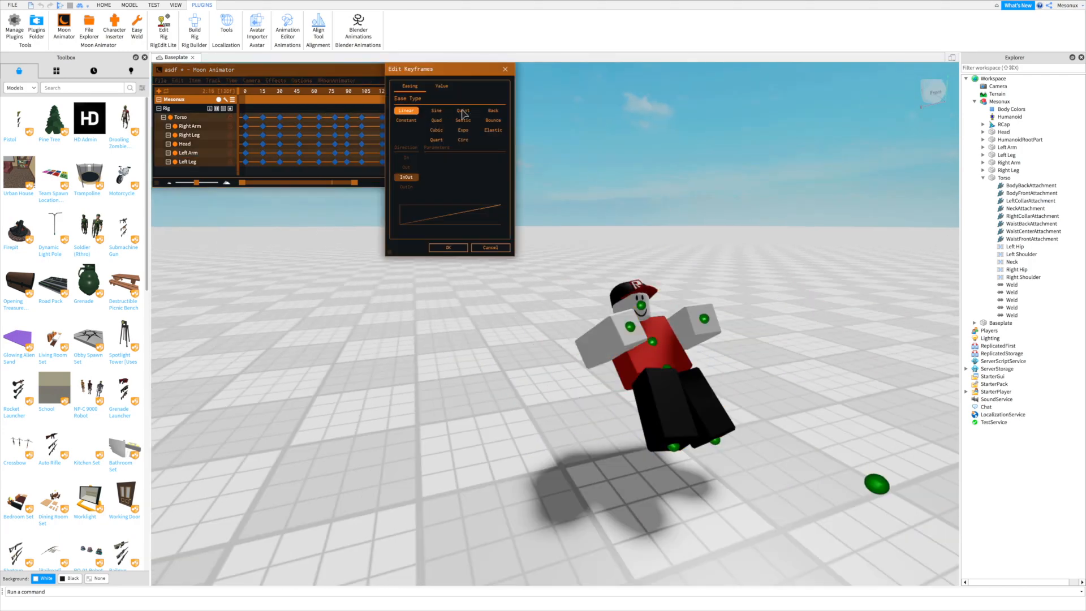
pyautogui.click(448, 248)
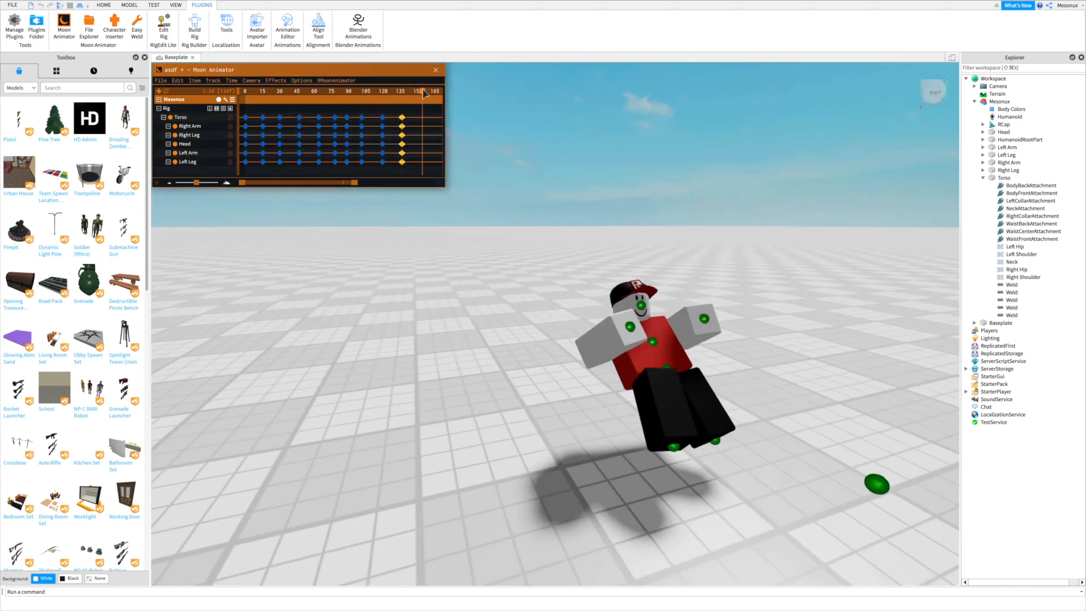
# Step: Set the animation's length to 4000 frames
pyautogui.click(440, 182)
pyautogui.click(459, 164)
pyautogui.write('4000')
pyautogui.click(457, 198)
# Step: Rotate the torso further back and move it through the air at frame 154
pyautogui.moveTo(512, 154); pyautogui.dragTo(516, 157, button='right')
pyautogui.click(602, 309)
pyautogui.moveTo(659, 248); pyautogui.dragTo(648, 228)
pyautogui.press('r')
pyautogui.scroll(-5, 611, 446)
pyautogui.scroll(5, 509, 388)
pyautogui.moveTo(519, 362); pyautogui.dragTo(485, 371)
pyautogui.scroll(-5, 490, 238)
pyautogui.moveTo(503, 226); pyautogui.dragTo(490, 238)
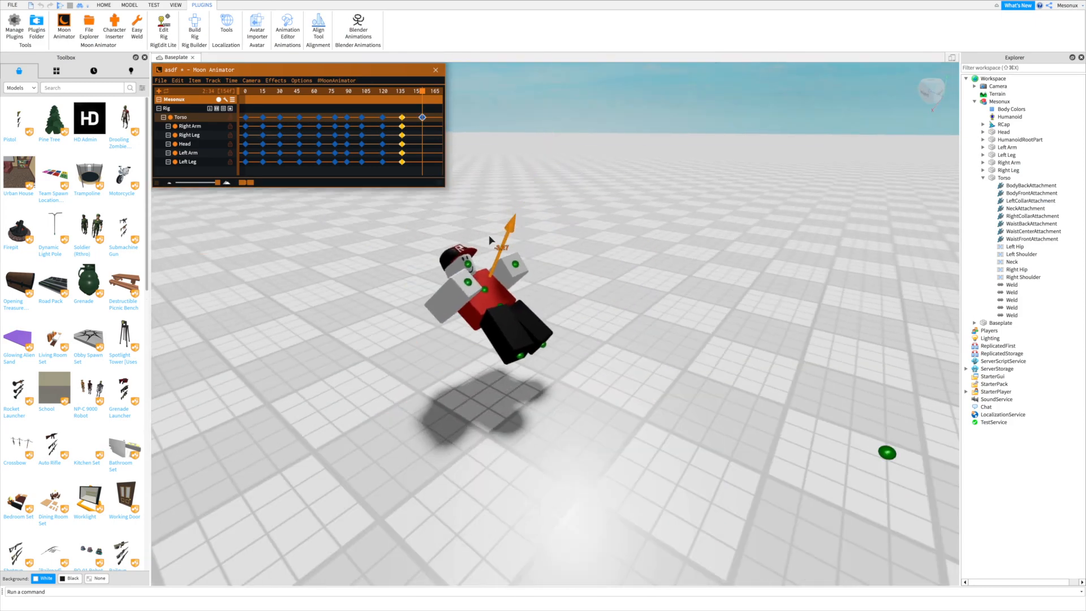
# Step: Rotate the right and left arms into the falling pose at frame 154
pyautogui.click(505, 185)
pyautogui.press('r')
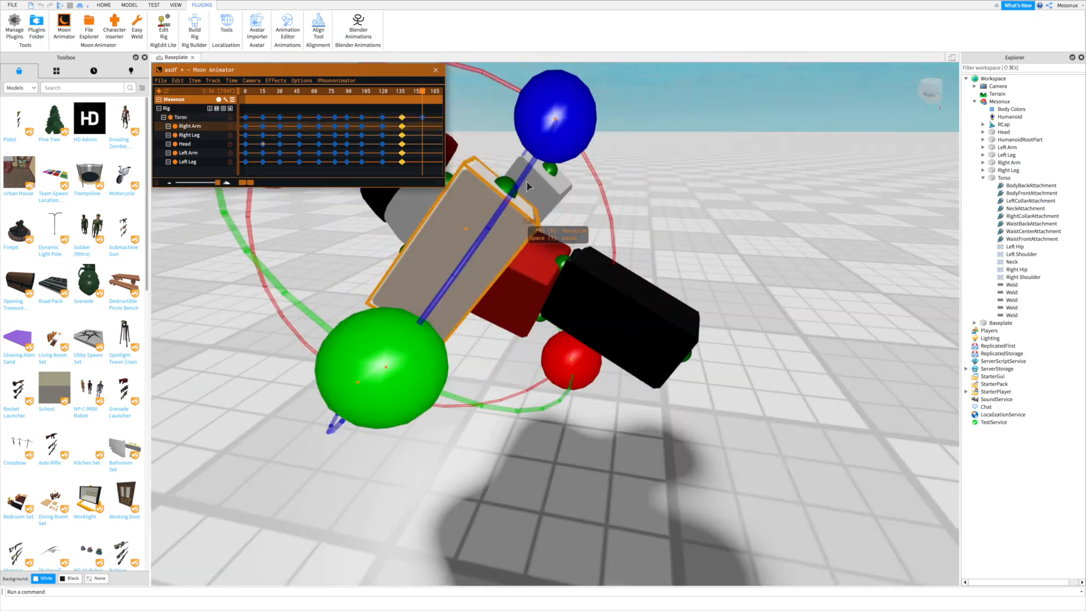
pyautogui.scroll(-5, 526, 187)
pyautogui.moveTo(557, 176); pyautogui.dragTo(580, 189)
pyautogui.moveTo(583, 192); pyautogui.dragTo(586, 195, button='right')
pyautogui.moveTo(585, 218); pyautogui.dragTo(599, 203)
pyautogui.click(783, 280)
pyautogui.moveTo(778, 224); pyautogui.dragTo(764, 243)
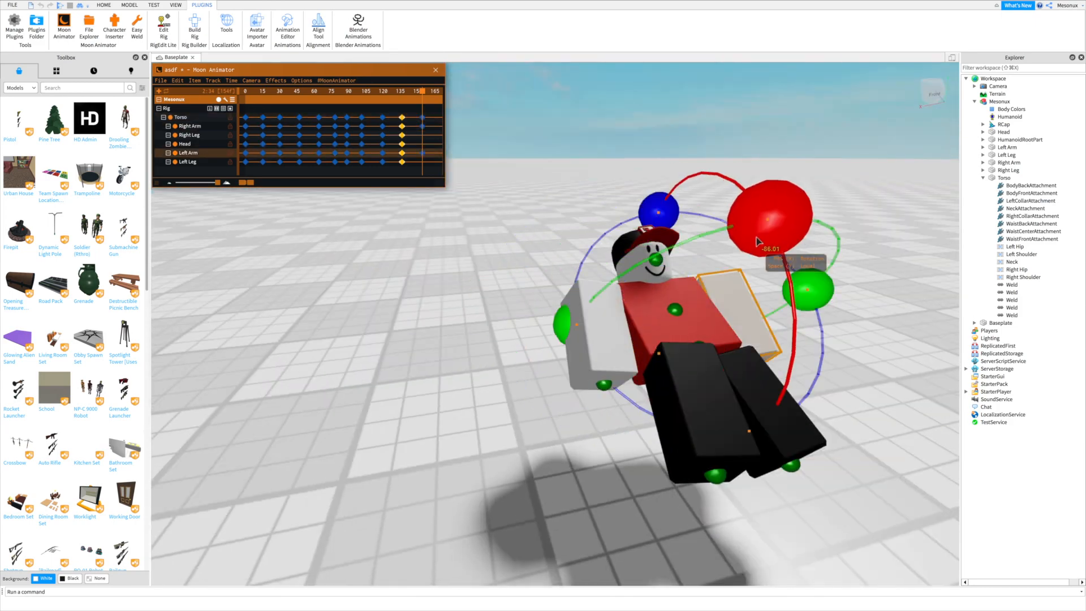
pyautogui.moveTo(764, 246); pyautogui.dragTo(760, 249, button='right')
# Step: Pose the right and left legs, spreading them apart at frame 154
pyautogui.click(687, 368)
pyautogui.click(755, 367)
pyautogui.moveTo(630, 203); pyautogui.dragTo(669, 239)
pyautogui.click(691, 381)
pyautogui.press('r')
pyautogui.click(784, 404)
pyautogui.press('r')
pyautogui.moveTo(841, 442); pyautogui.dragTo(818, 461)
# Step: Adjust the torso's rotation and tilt the head at frame 154
pyautogui.click(735, 271)
pyautogui.moveTo(689, 161); pyautogui.dragTo(706, 152)
pyautogui.click(652, 226)
pyautogui.moveTo(755, 232); pyautogui.dragTo(779, 192)
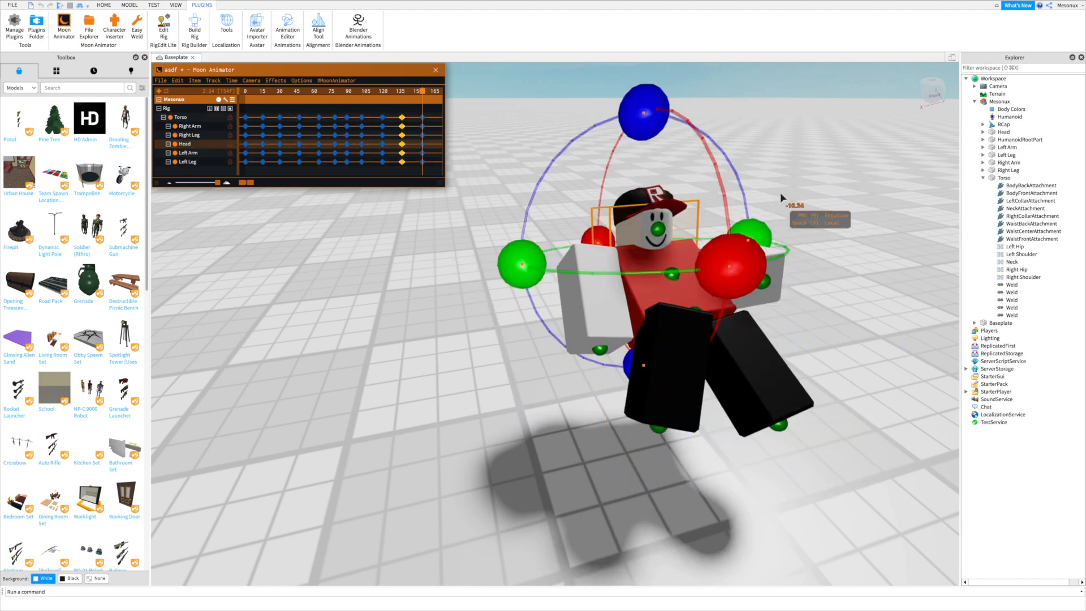
pyautogui.click(736, 158)
pyautogui.moveTo(713, 155); pyautogui.dragTo(709, 153, button='right')
pyautogui.scroll(-2, 709, 154)
# Step: Change the easing of all body part keyframes at frame 154
pyautogui.moveTo(414, 106); pyautogui.dragTo(437, 172)
pyautogui.press('7')
pyautogui.click(422, 115)
pyautogui.click(433, 252)
# Step: Set the easing of the torso keyframes at about frames 137 and 154 to Linear
pyautogui.moveTo(422, 91); pyautogui.dragTo(362, 106)
pyautogui.moveTo(577, 158); pyautogui.dragTo(584, 155, button='right')
pyautogui.scroll(3, 585, 155)
pyautogui.click(580, 215)
pyautogui.click(636, 137)
pyautogui.scroll(-5, 636, 137)
pyautogui.moveTo(362, 92); pyautogui.dragTo(382, 92)
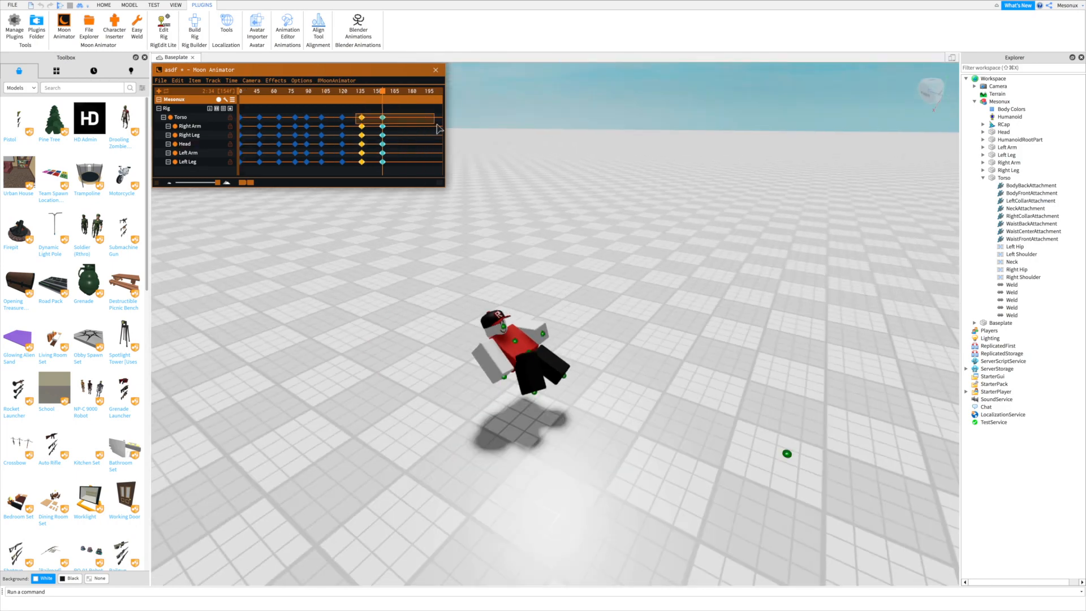
pyautogui.press('7')
pyautogui.click(390, 247)
# Step: Rework the upper-body rotations of the falling pose at frame 154
pyautogui.moveTo(371, 91)
pyautogui.mouseDown()
pyautogui.moveTo(330, 92)
pyautogui.moveTo(371, 93)
pyautogui.mouseUp()
pyautogui.scroll(3, 458, 141)
pyautogui.moveTo(486, 135); pyautogui.dragTo(403, 144, button='right')
pyautogui.click(585, 356)
pyautogui.moveTo(586, 306); pyautogui.dragTo(565, 259)
pyautogui.click(459, 376)
pyautogui.moveTo(509, 288); pyautogui.dragTo(521, 351)
pyautogui.moveTo(565, 260); pyautogui.dragTo(530, 271)
pyautogui.click(510, 302)
# Step: Rotate the remaining body parts to match the reworked falling pose at frame 154
pyautogui.click(516, 430)
pyautogui.click(591, 425)
pyautogui.moveTo(629, 421); pyautogui.dragTo(641, 392)
pyautogui.click(586, 350)
pyautogui.click(543, 353)
pyautogui.moveTo(544, 294); pyautogui.dragTo(511, 251)
pyautogui.click(486, 209)
pyautogui.scroll(-3, 457, 164)
# Step: Make one more rotation correction to the falling pose at frame 154, checking it from the side
pyautogui.moveTo(370, 91)
pyautogui.mouseDown()
pyautogui.moveTo(337, 92)
pyautogui.moveTo(371, 92)
pyautogui.mouseUp()
pyautogui.moveTo(526, 164); pyautogui.dragTo(487, 165, button='right')
pyautogui.click(497, 376)
pyautogui.moveTo(535, 313); pyautogui.dragTo(551, 326)
pyautogui.click(486, 226)
pyautogui.scroll(-3, 486, 226)
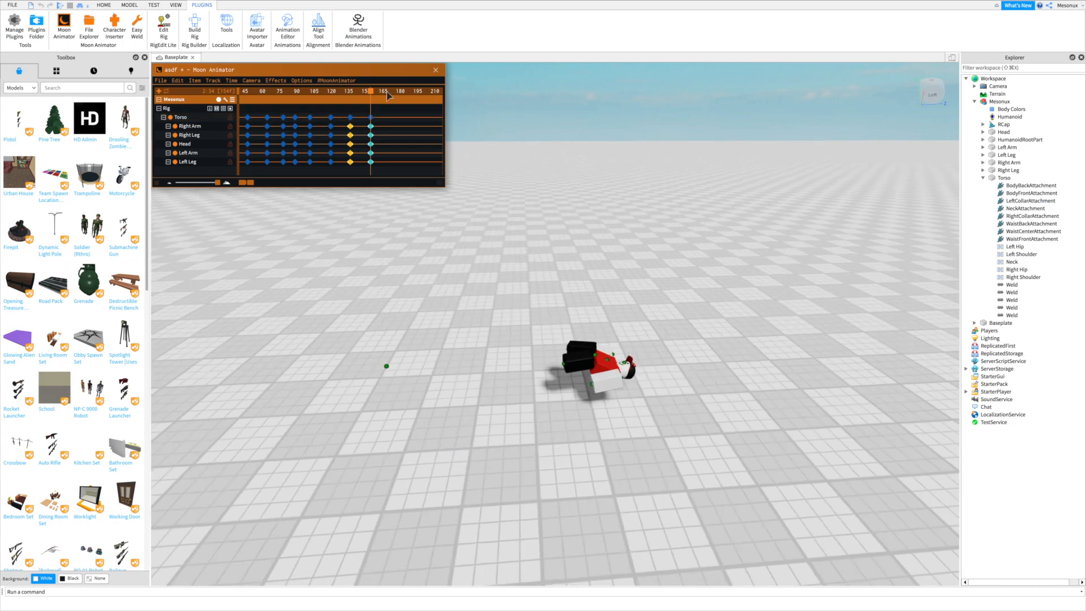
# Step: Refine a body part's rotation in the falling pose at frame 154 and scrub through the surrounding frames
pyautogui.moveTo(611, 195); pyautogui.dragTo(730, 209, button='right')
pyautogui.scroll(5, 669, 226)
pyautogui.click(533, 304)
pyautogui.moveTo(462, 167); pyautogui.dragTo(525, 178)
pyautogui.click(616, 170)
pyautogui.moveTo(616, 170); pyautogui.dragTo(560, 164, button='right')
pyautogui.scroll(-3, 487, 227)
pyautogui.moveTo(370, 92)
pyautogui.mouseDown()
pyautogui.moveTo(315, 94)
pyautogui.moveTo(351, 94)
pyautogui.mouseUp()
pyautogui.moveTo(537, 226); pyautogui.dragTo(543, 254, button='right')
pyautogui.scroll(-3, 509, 226)
pyautogui.moveTo(351, 93); pyautogui.dragTo(380, 97)
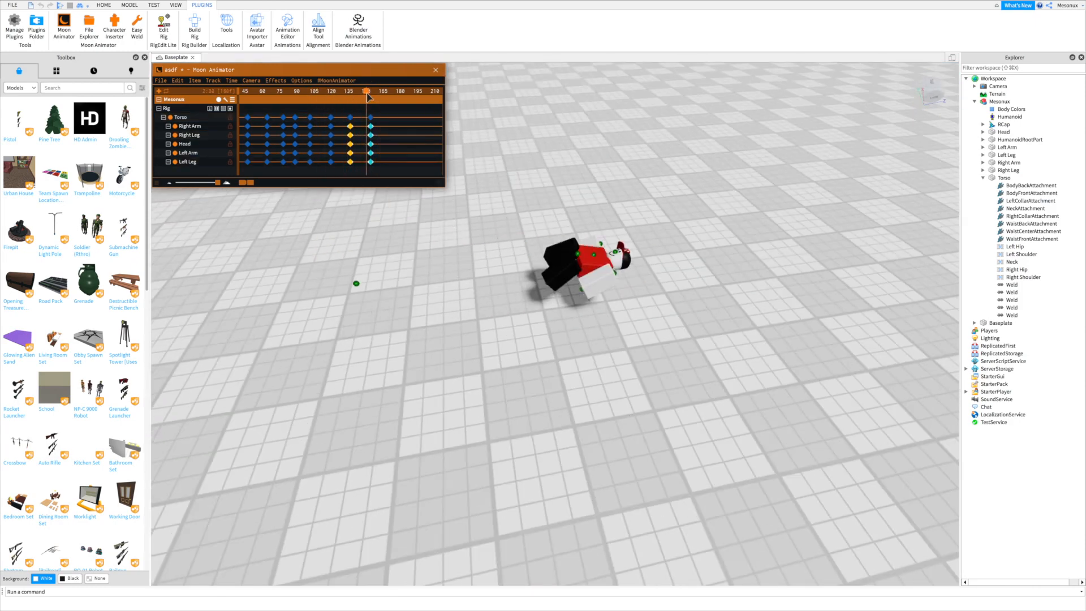
pyautogui.scroll(3, 557, 238)
pyautogui.click(556, 258)
pyautogui.moveTo(538, 160); pyautogui.dragTo(528, 168)
pyautogui.moveTo(537, 198); pyautogui.dragTo(504, 170, button='right')
pyautogui.click(540, 223)
pyautogui.click(522, 243)
pyautogui.moveTo(599, 144); pyautogui.dragTo(634, 272)
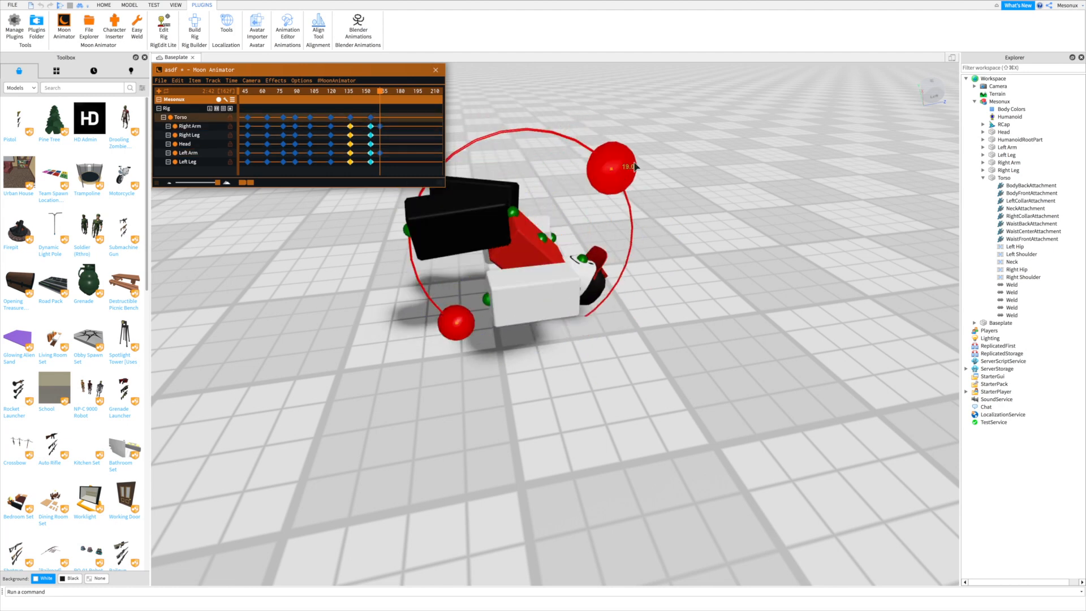
pyautogui.press('r')
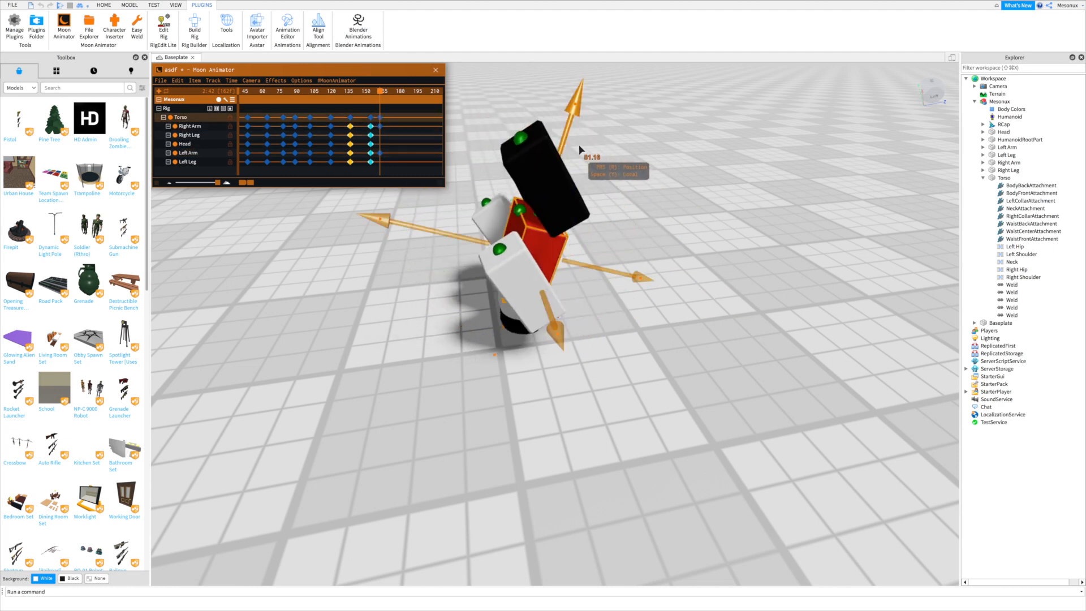
pyautogui.click(586, 145)
pyautogui.press('super+z')
pyautogui.press('super+z')
# Step: Rotate the torso upside down at frame 174 and reposition it
pyautogui.moveTo(399, 92); pyautogui.dragTo(394, 93)
pyautogui.click(531, 243)
pyautogui.moveTo(582, 143); pyautogui.dragTo(634, 269)
pyautogui.press('r')
pyautogui.moveTo(590, 116); pyautogui.dragTo(582, 131)
# Step: Rotate both legs to suit the upside-down pose at frame 174
pyautogui.press('r')
pyautogui.click(539, 190)
pyautogui.moveTo(626, 205); pyautogui.dragTo(600, 136)
pyautogui.click(557, 169)
pyautogui.moveTo(565, 170); pyautogui.dragTo(628, 170, button='right')
pyautogui.moveTo(586, 170); pyautogui.dragTo(553, 93)
# Step: Rotate both arms outward in the upside-down pose at frame 174
pyautogui.click(577, 260)
pyautogui.moveTo(586, 325); pyautogui.dragTo(551, 407)
pyautogui.click(401, 240)
pyautogui.moveTo(416, 339); pyautogui.dragTo(480, 439)
pyautogui.click(508, 326)
# Step: Move the torso down at frame 174 so the head meets the ground
pyautogui.moveTo(497, 311); pyautogui.dragTo(419, 215, button='right')
pyautogui.press('=')
pyautogui.moveTo(391, 91)
pyautogui.mouseDown()
pyautogui.moveTo(333, 101)
pyautogui.moveTo(394, 93)
pyautogui.mouseUp()
pyautogui.scroll(-2, 478, 222)
pyautogui.click(498, 297)
pyautogui.press('r')
pyautogui.moveTo(495, 223); pyautogui.dragTo(495, 247)
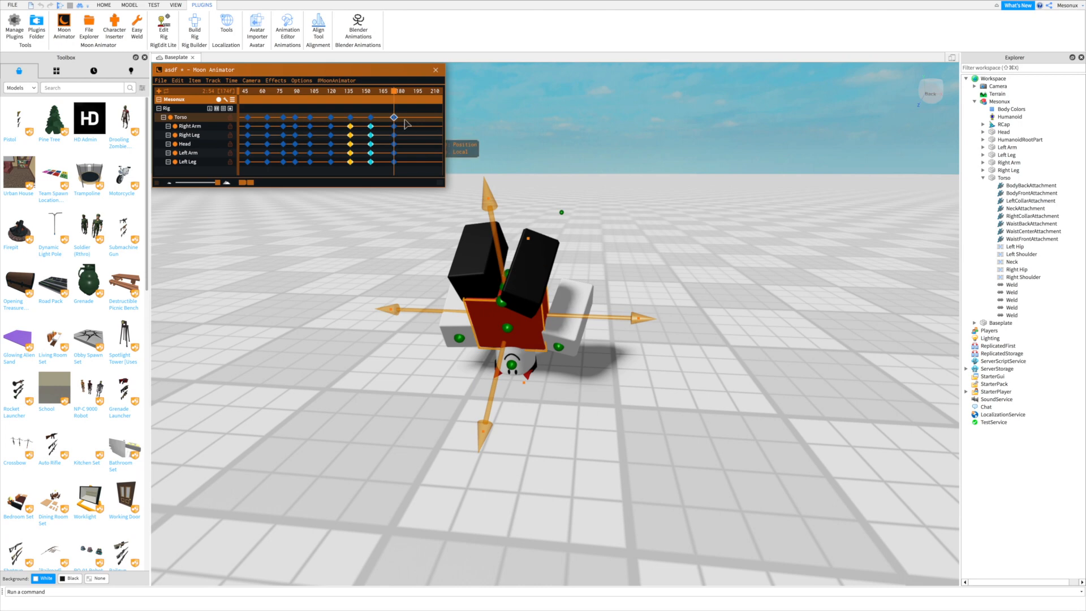
# Step: Set the easing of all body-part keyframes at frame 174 to Quint In
pyautogui.moveTo(406, 116); pyautogui.dragTo(386, 166)
pyautogui.press('7')
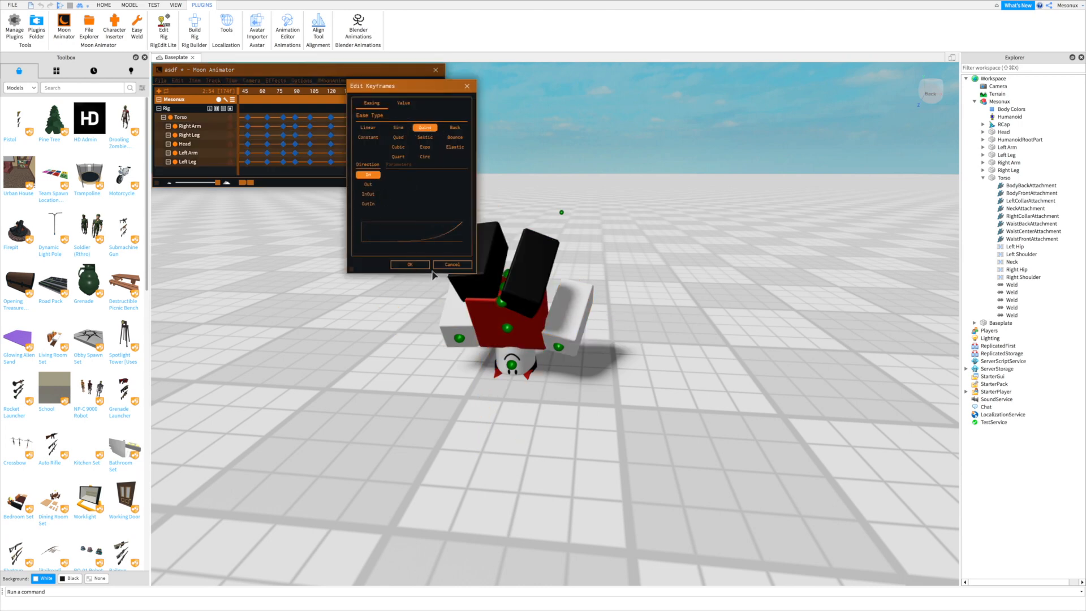
pyautogui.click(410, 264)
# Step: Set the torso keyframe at frame 174 to Linear easing, keeping the right arm's keyframe at Quint In
pyautogui.click(406, 126)
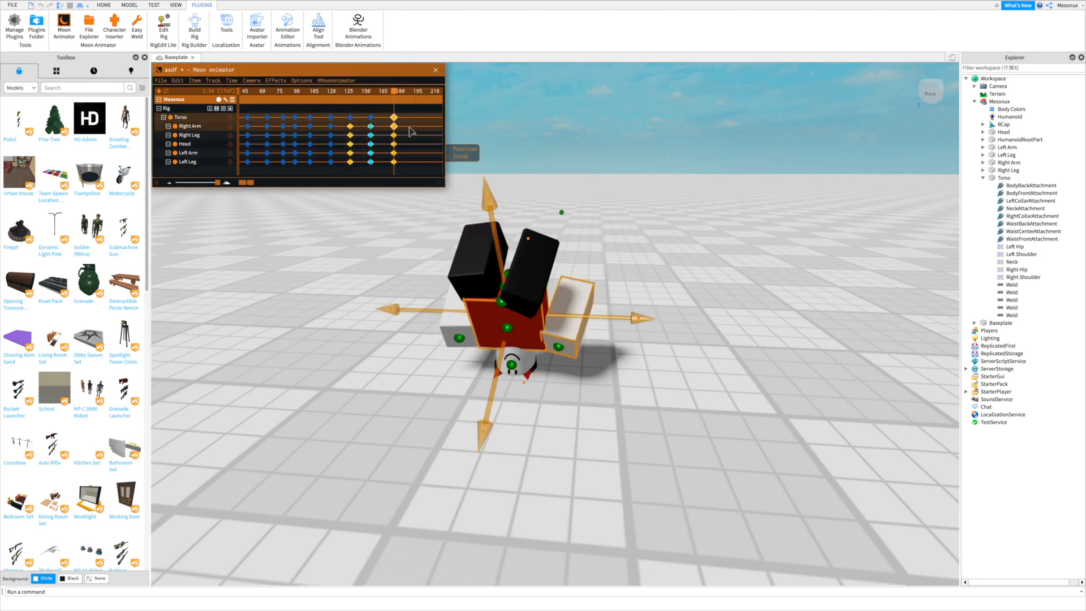
pyautogui.press('7')
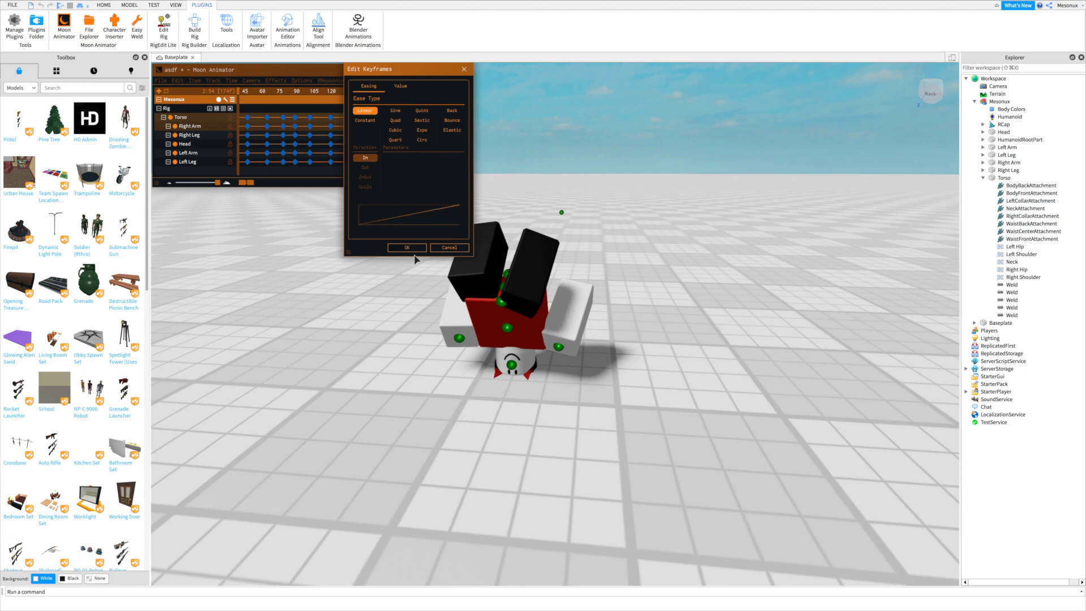
pyautogui.click(407, 249)
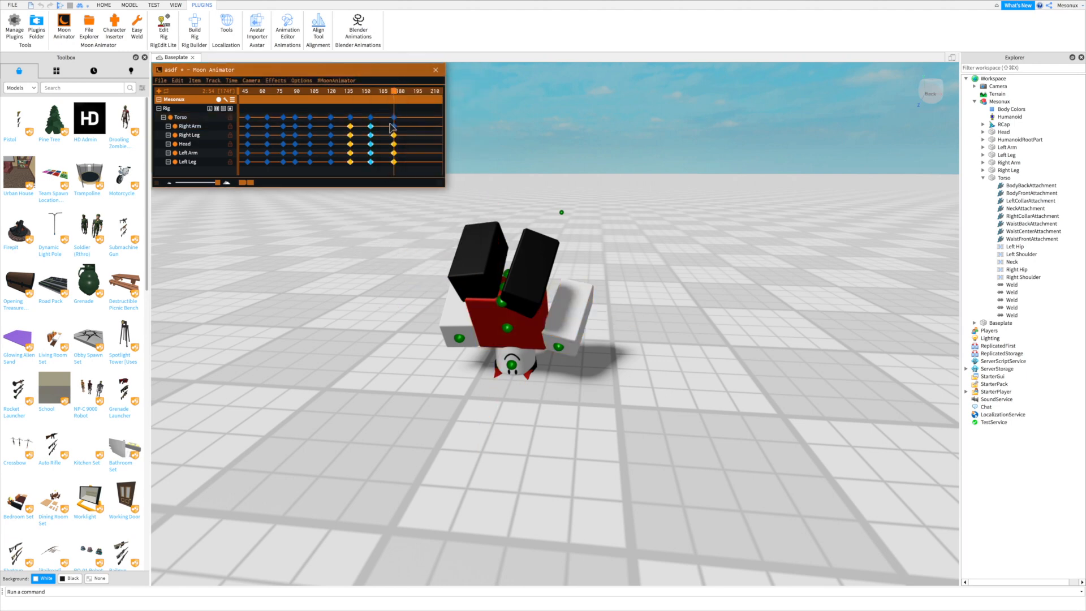
pyautogui.press('7')
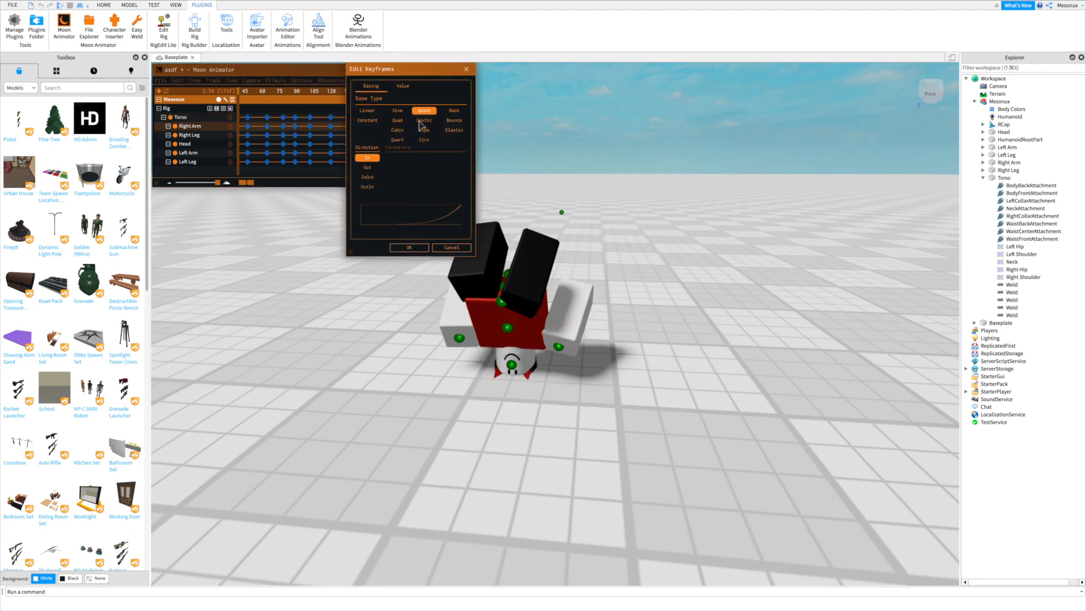
pyautogui.click(408, 248)
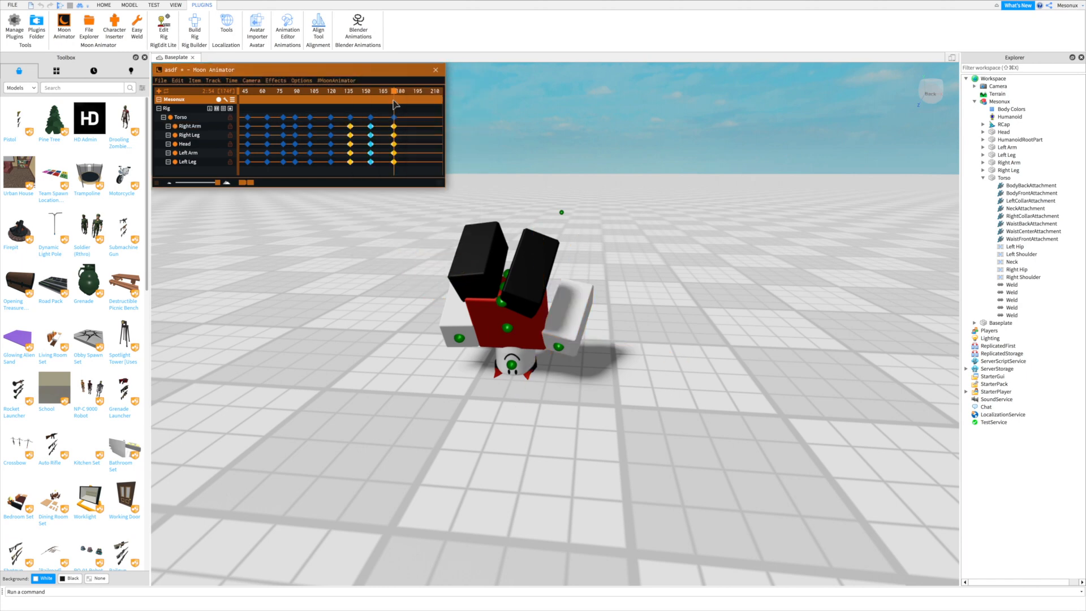
# Step: Play back the fall, rotate the torso at frame 187 and shift its new keyframe to about frame 193
pyautogui.moveTo(395, 104); pyautogui.dragTo(341, 106)
pyautogui.press('space')
pyautogui.press('s')
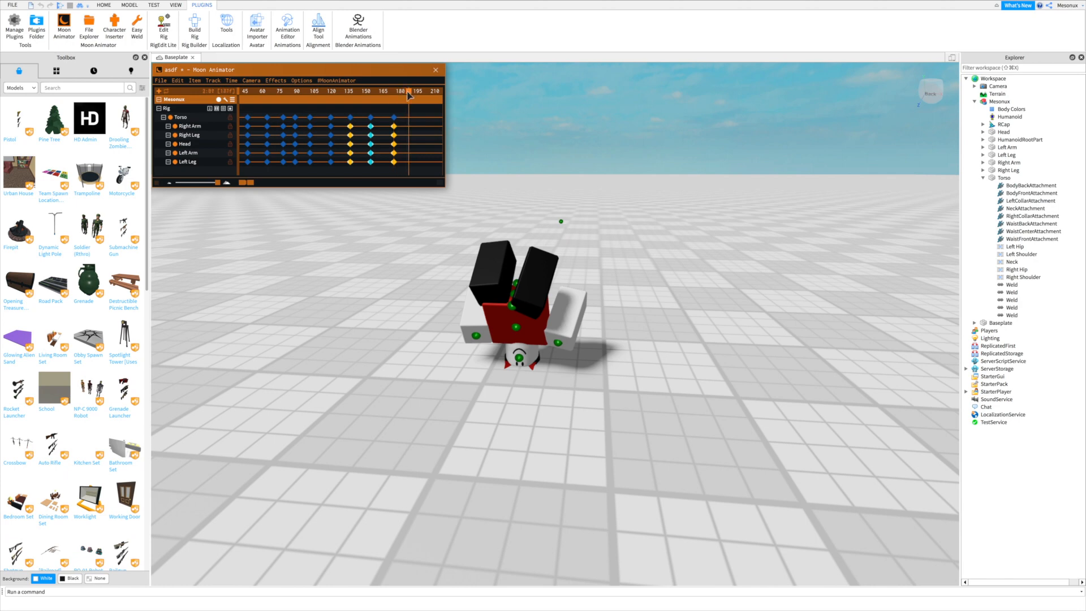
pyautogui.press('r')
pyautogui.moveTo(502, 394); pyautogui.dragTo(512, 403)
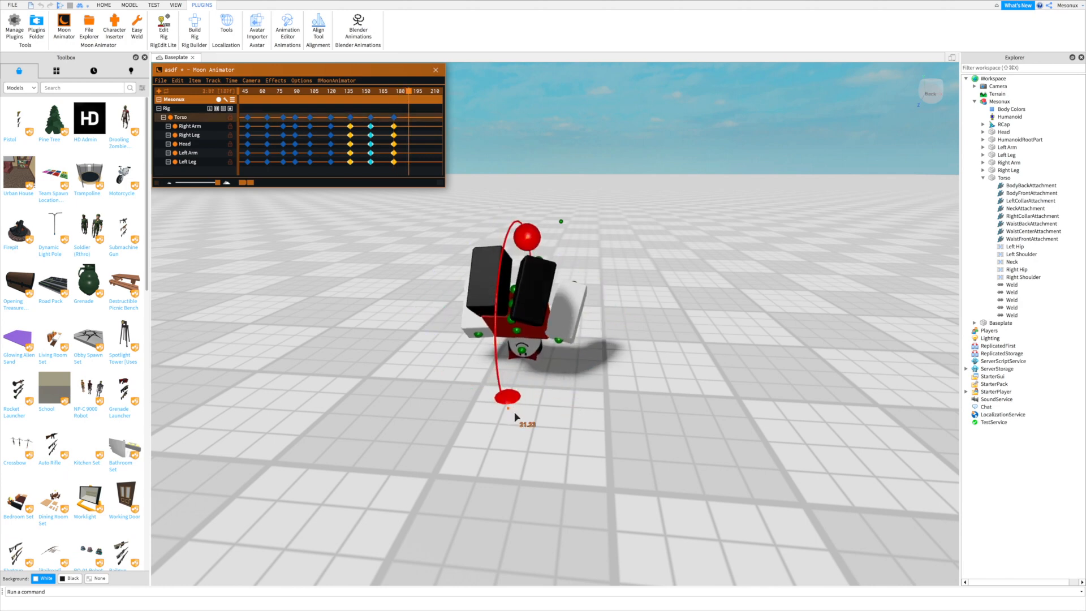
pyautogui.moveTo(415, 117); pyautogui.dragTo(416, 118)
# Step: Raise the torso off the ground at frame 187
pyautogui.press('r')
pyautogui.press('s')
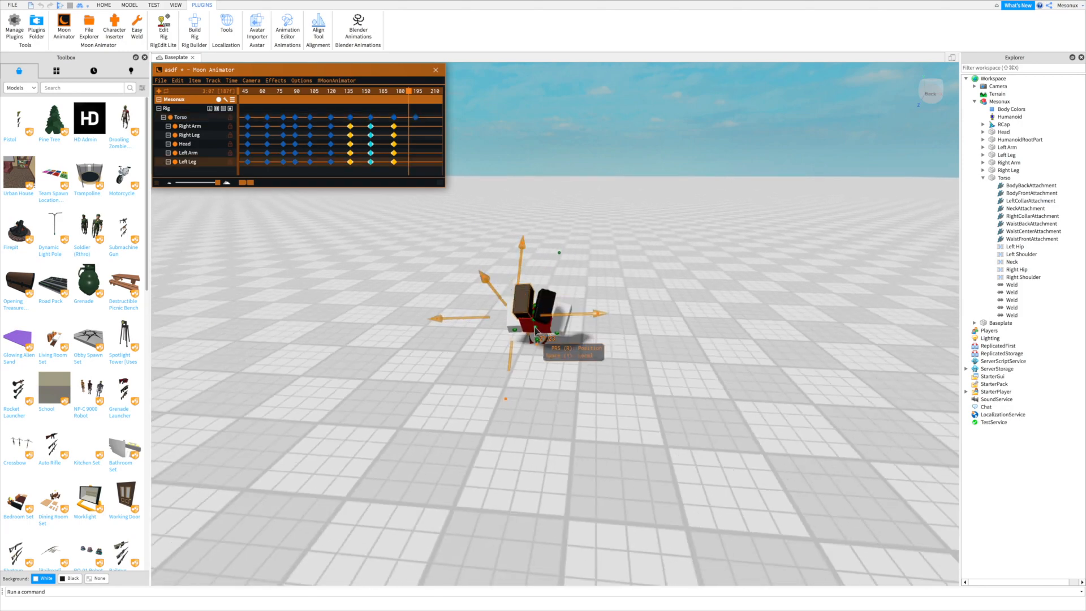
pyautogui.click(534, 305)
pyautogui.press('f')
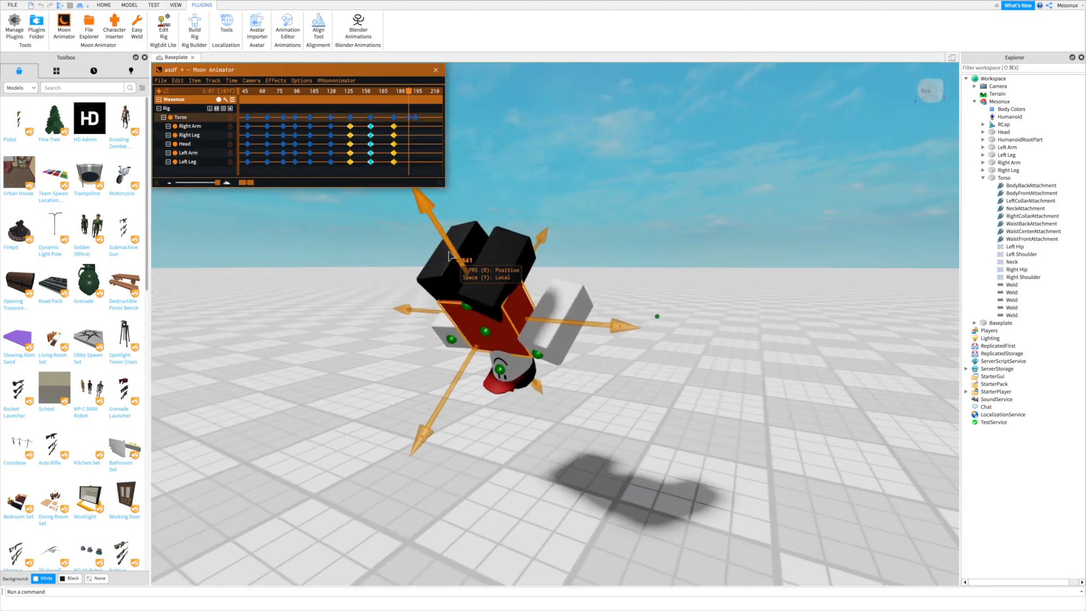
# Step: Rotate both legs backward for the mid-air pose at frame 187
pyautogui.click(443, 264)
pyautogui.press('r')
pyautogui.moveTo(332, 198); pyautogui.dragTo(419, 340)
pyautogui.click(516, 264)
pyautogui.moveTo(464, 265); pyautogui.dragTo(462, 403)
# Step: Rotate both arms for the mid-air pose at frame 187
pyautogui.click(560, 334)
pyautogui.moveTo(487, 265); pyautogui.dragTo(453, 335)
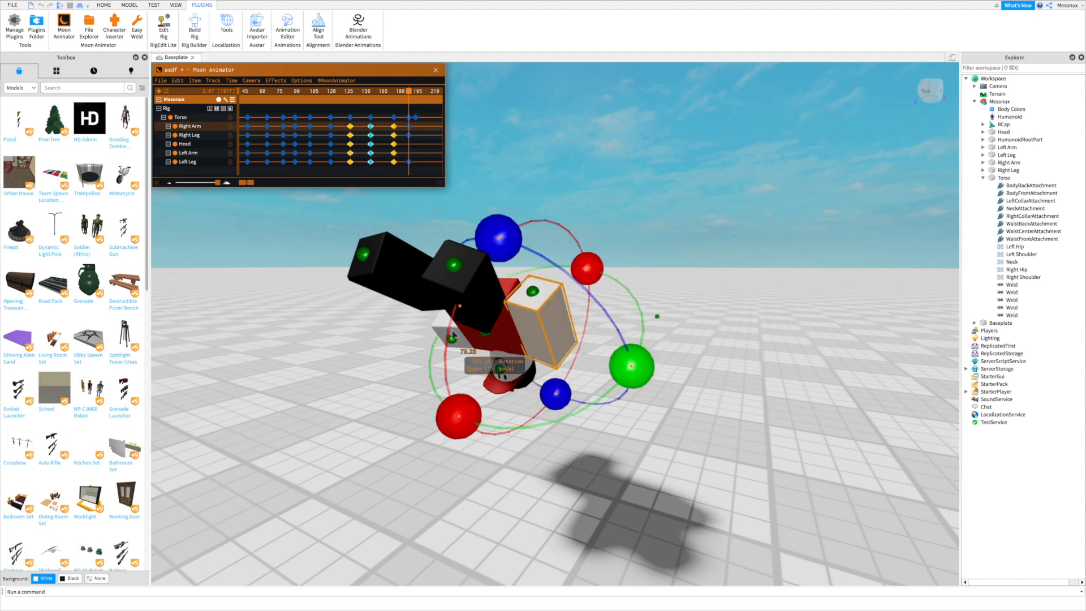
pyautogui.click(453, 334)
pyautogui.moveTo(417, 239); pyautogui.dragTo(424, 420)
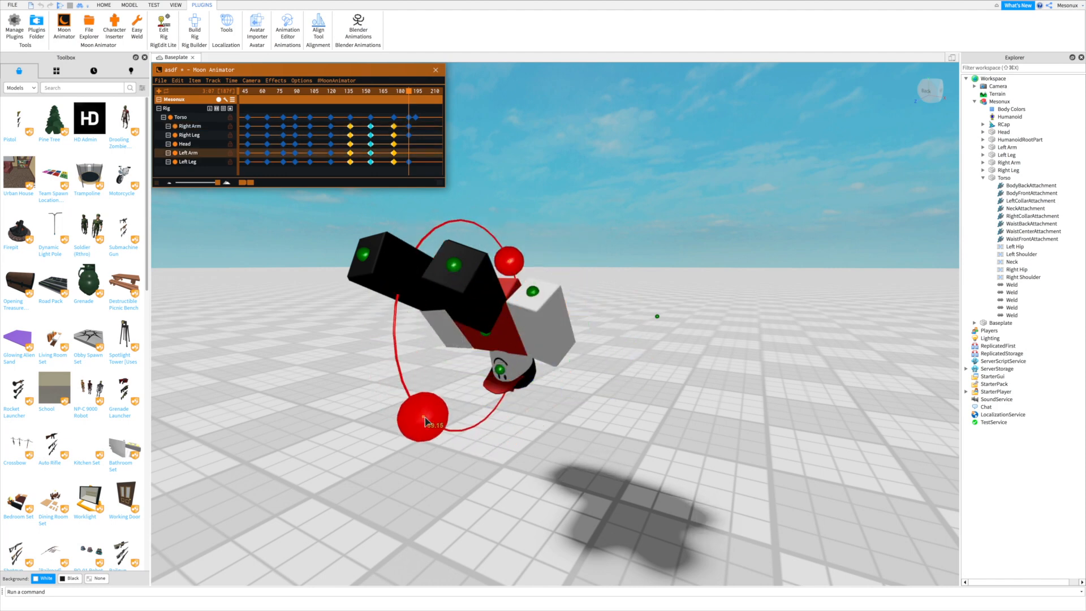
pyautogui.click(539, 326)
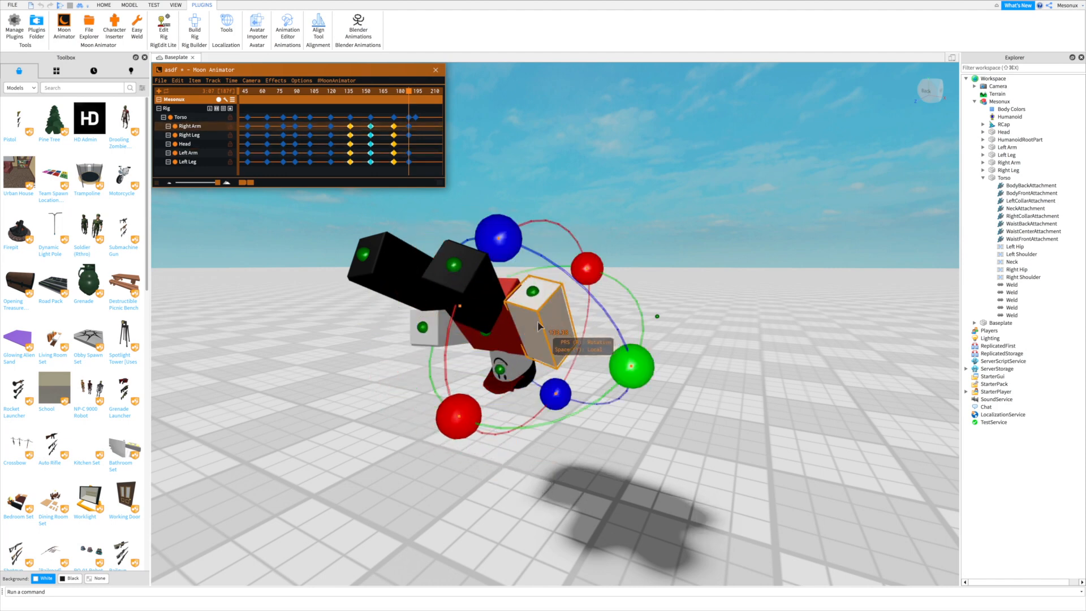
pyautogui.moveTo(461, 408); pyautogui.dragTo(468, 431)
# Step: Rotate the head for the mid-air pose at frame 187, checking it from several sides
pyautogui.press('a')
pyautogui.moveTo(409, 244); pyautogui.dragTo(409, 236, button='right')
pyautogui.scroll(-3, 479, 294)
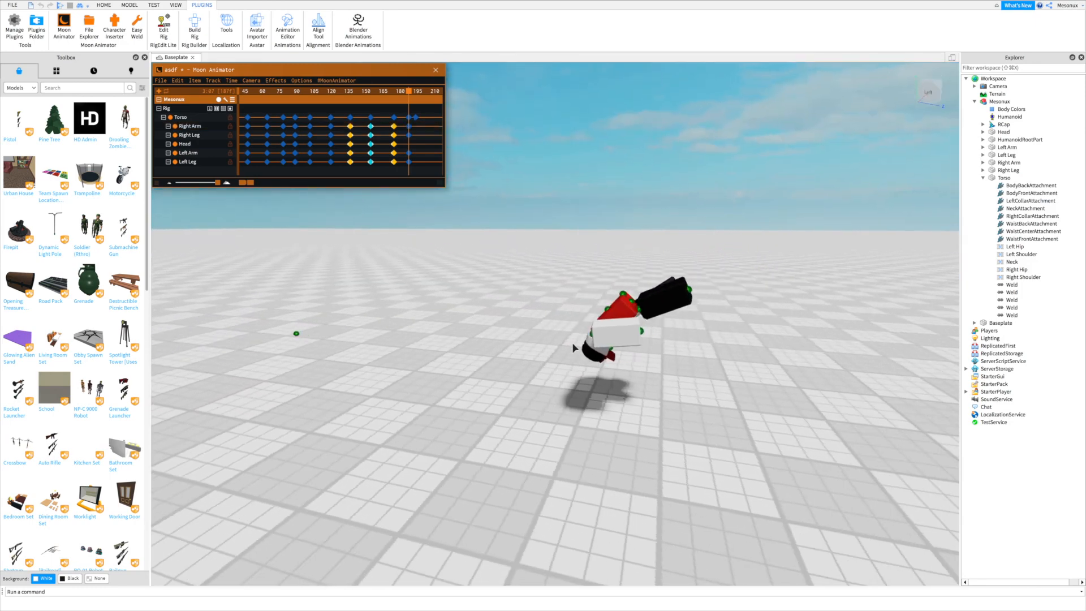
pyautogui.click(599, 352)
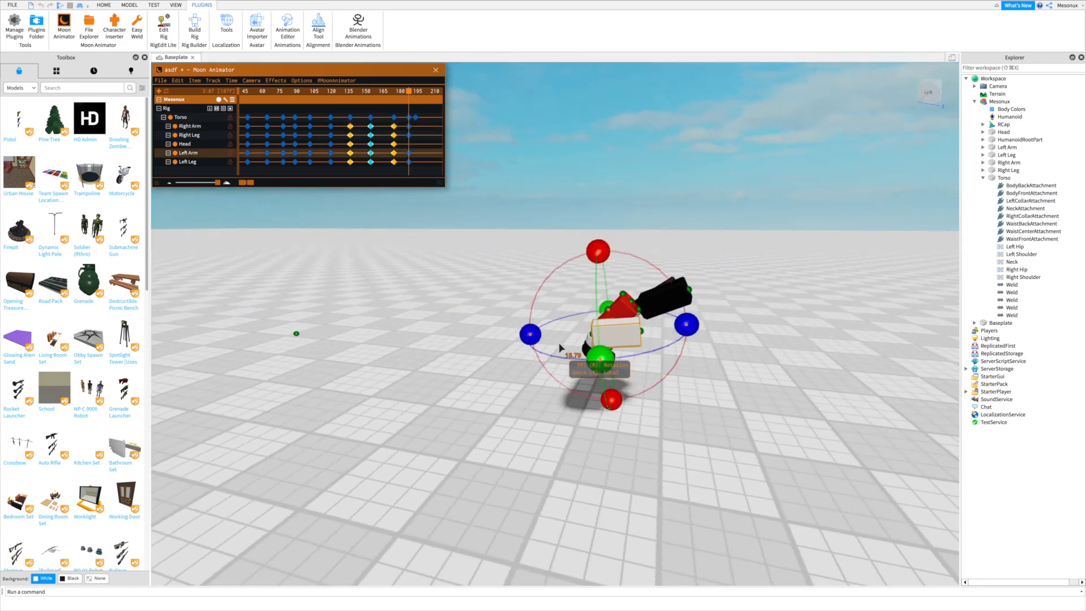
pyautogui.moveTo(543, 340); pyautogui.dragTo(541, 339, button='right')
pyautogui.press('a')
pyautogui.click(484, 365)
pyautogui.moveTo(343, 334); pyautogui.dragTo(347, 342)
pyautogui.click(331, 271)
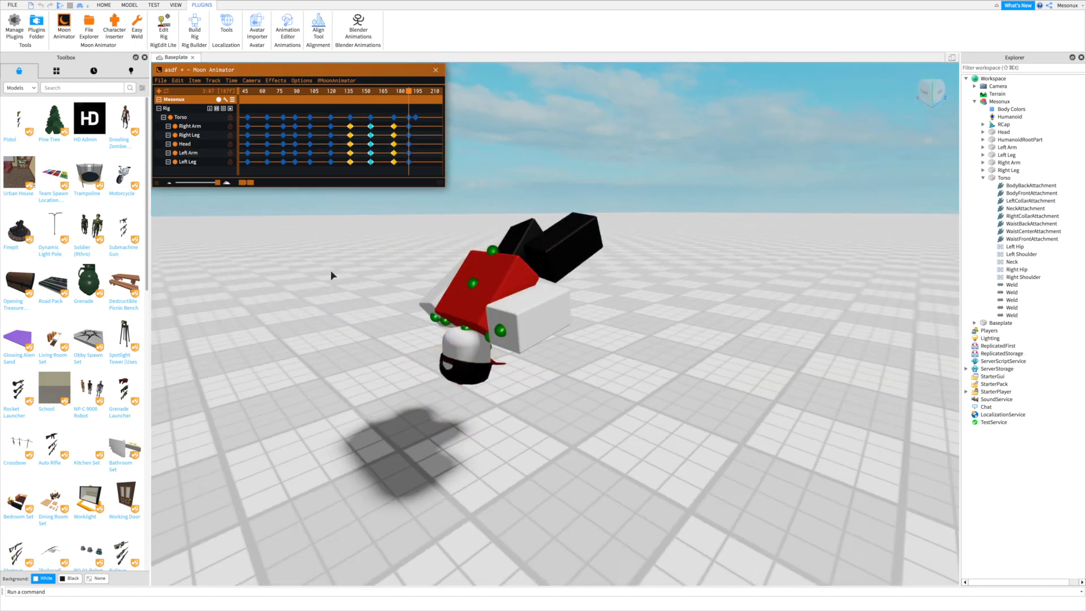
# Step: Place the torso's landing keyframe at frame 201 and play back the bounce
pyautogui.scroll(-5, 331, 270)
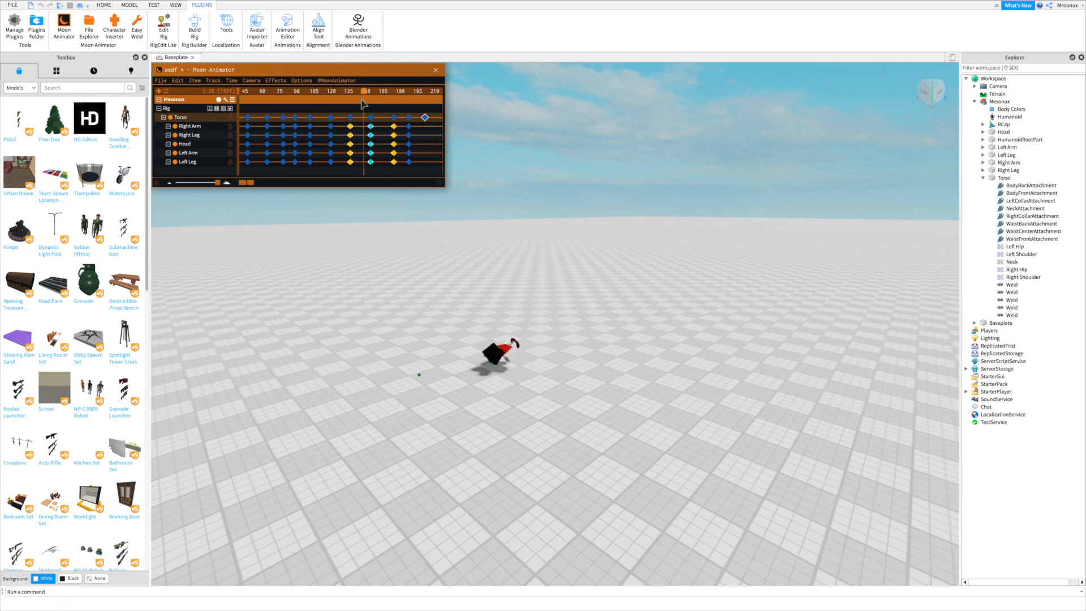
pyautogui.click(425, 117)
pyautogui.scroll(5, 492, 130)
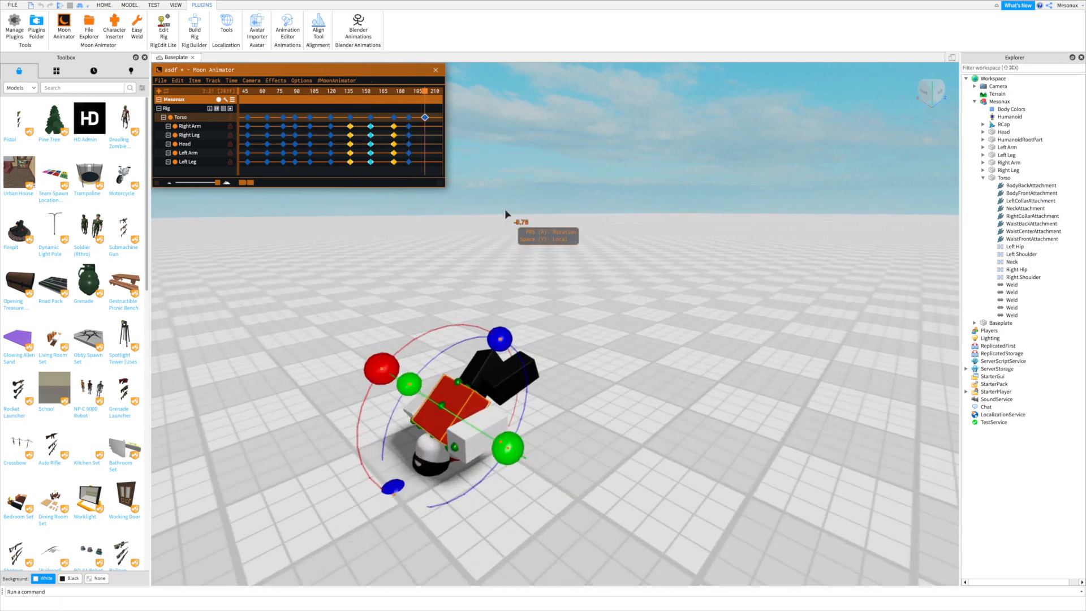
pyautogui.moveTo(420, 91); pyautogui.dragTo(374, 94)
pyautogui.press('space')
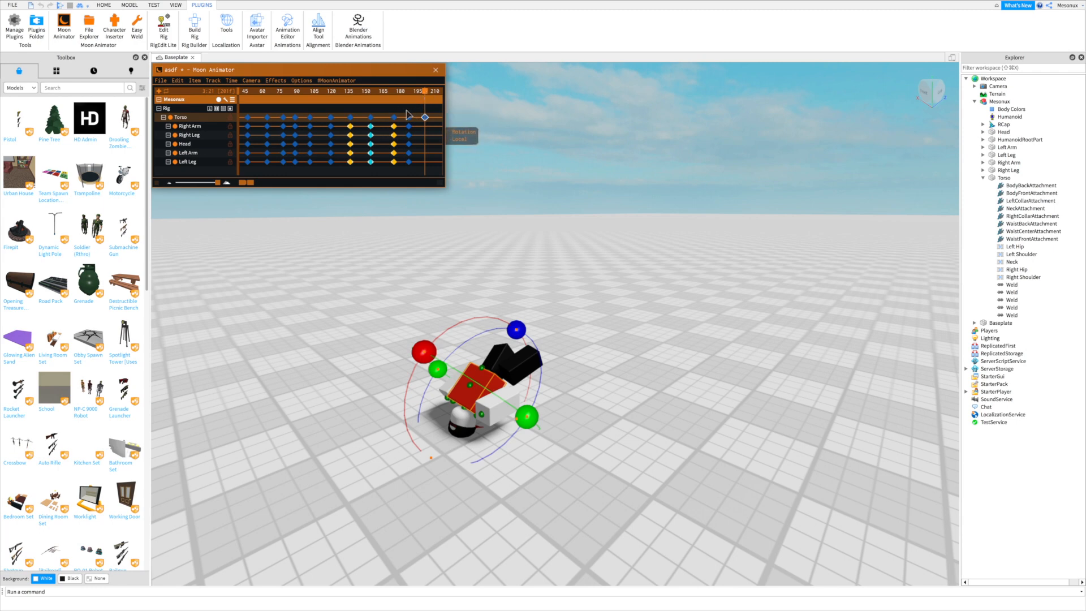
# Step: Apply Quint easing to all keyframes at frame 187 and play back the fall
pyautogui.moveTo(422, 168); pyautogui.dragTo(429, 164)
pyautogui.press('7')
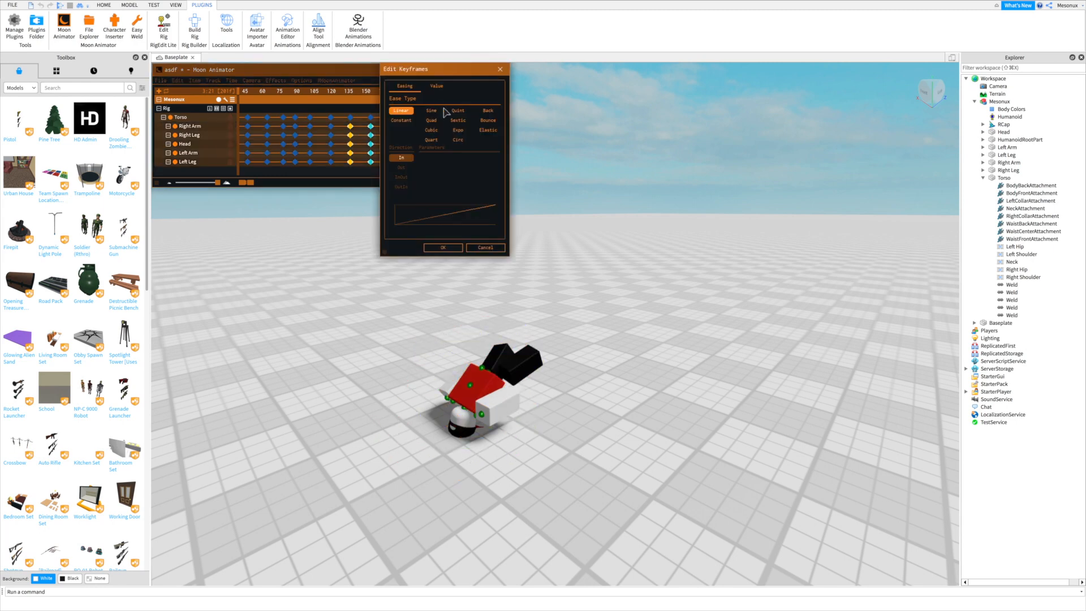
pyautogui.click(453, 248)
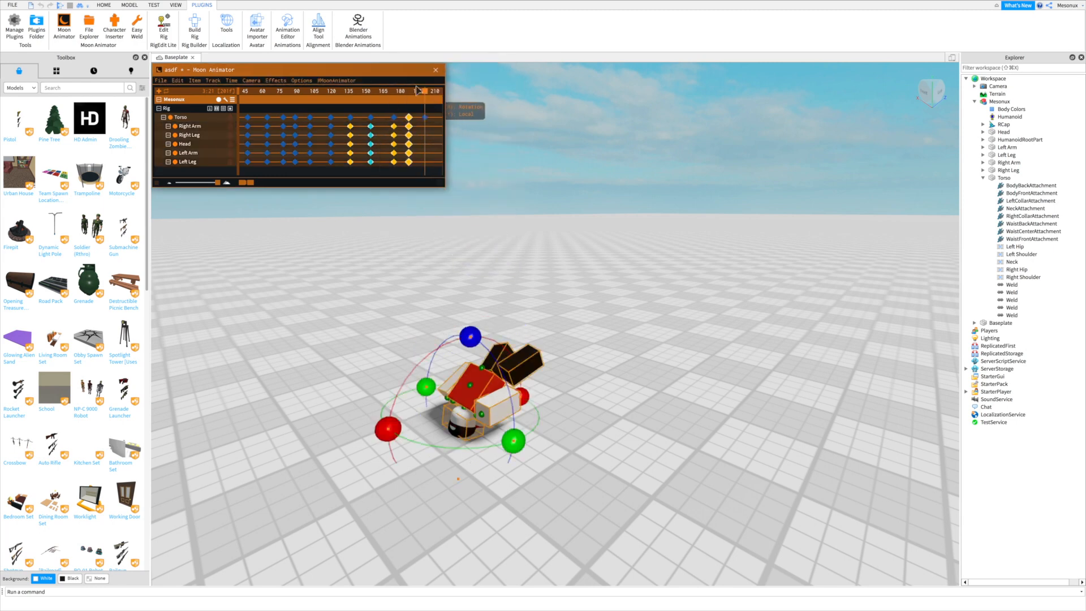
pyautogui.press('space')
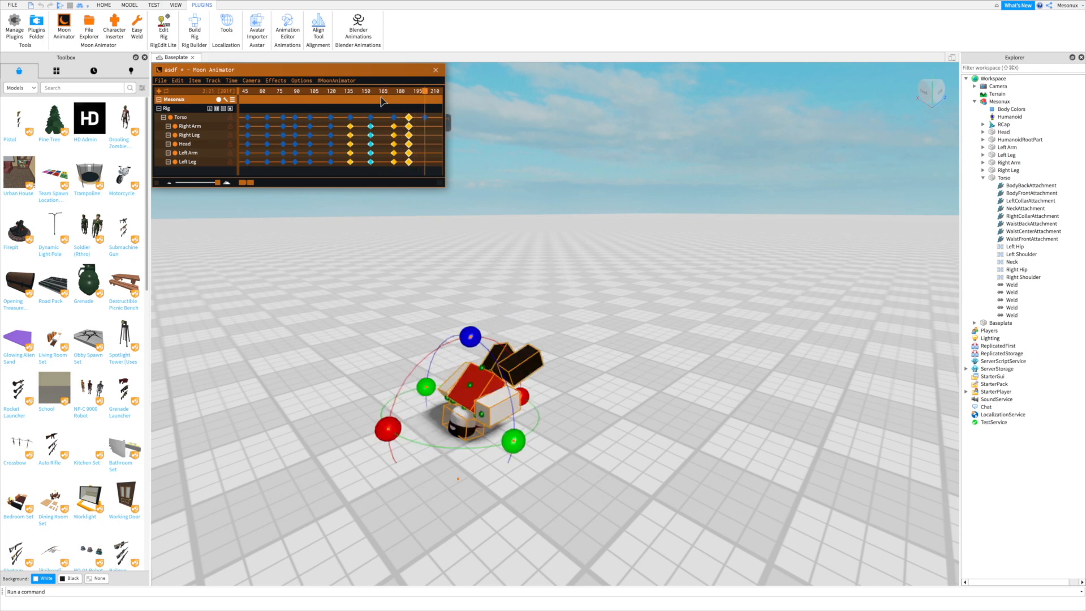
pyautogui.moveTo(419, 92); pyautogui.dragTo(332, 108)
pyautogui.press('space')
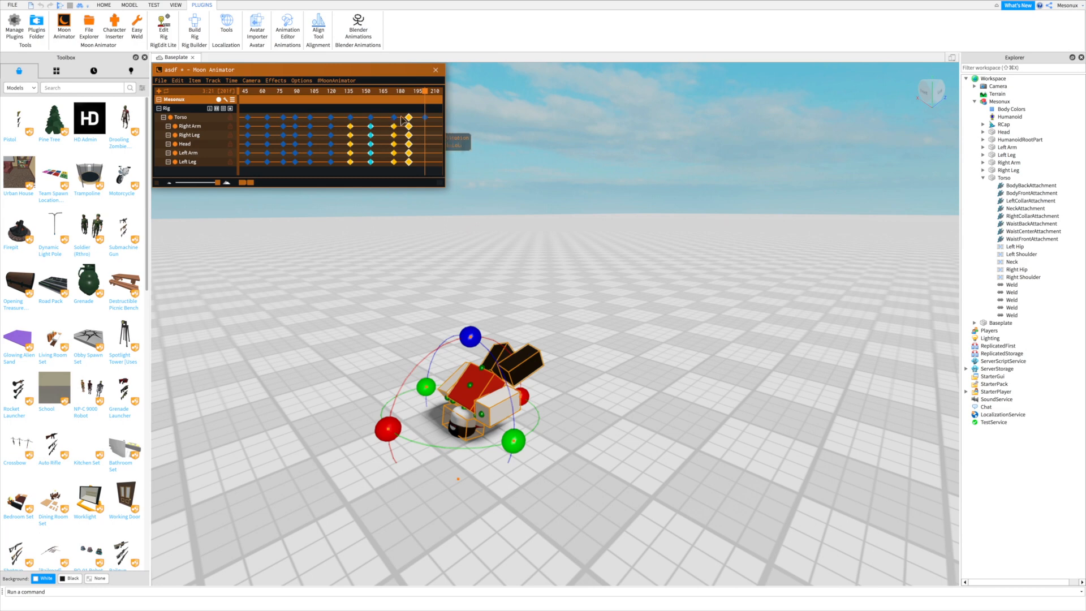
# Step: Replace the mid-air keyframes at frame 187 with the torso's landing keyframe and move the torso farther along the ground
pyautogui.moveTo(425, 117); pyautogui.dragTo(416, 117)
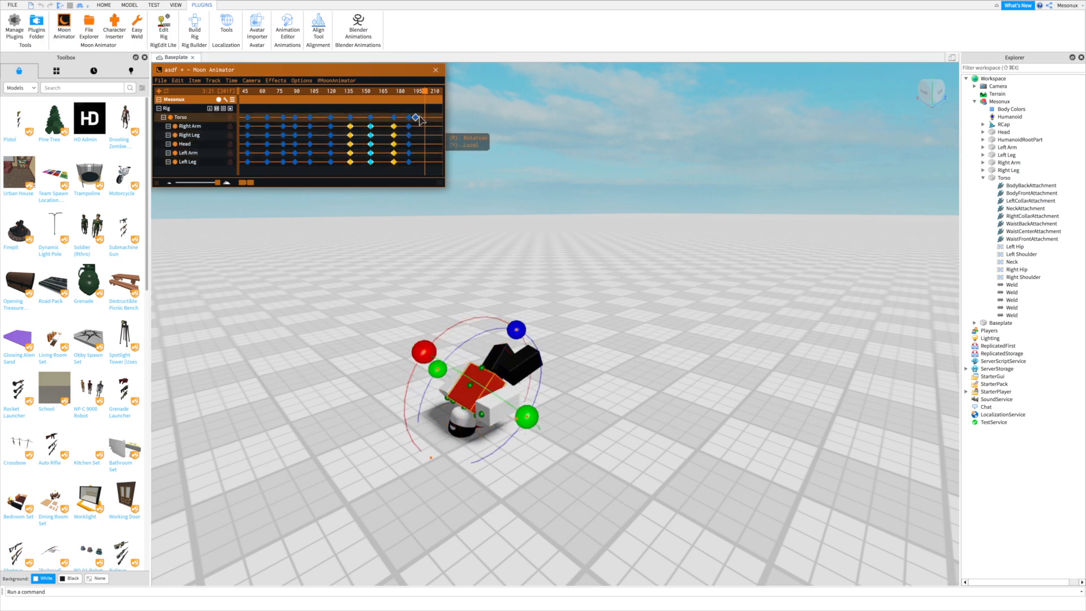
pyautogui.click(409, 126)
pyautogui.press('Delete')
pyautogui.moveTo(416, 117); pyautogui.dragTo(408, 90)
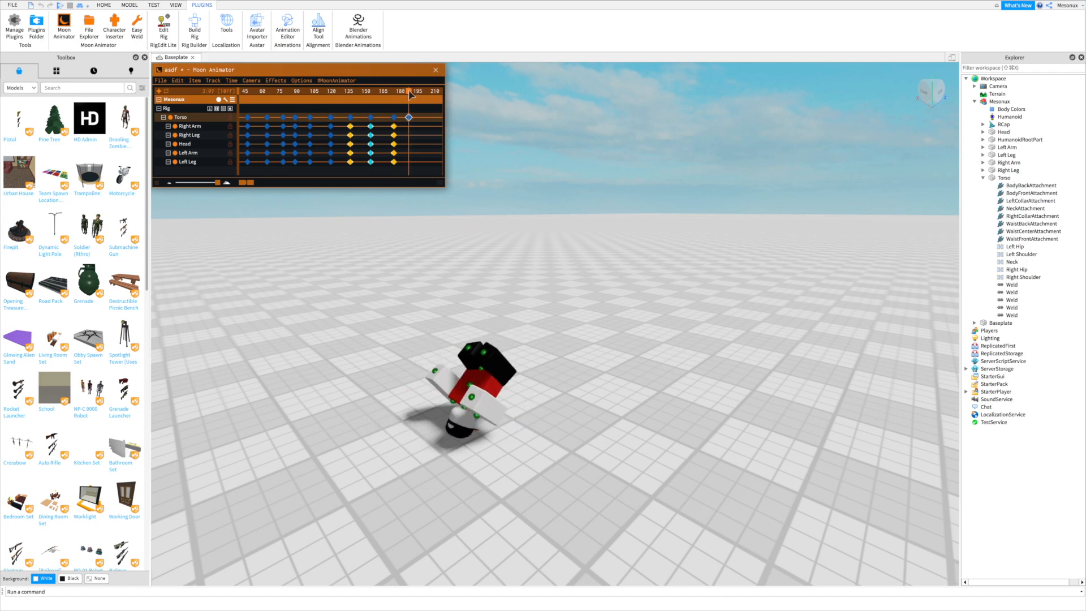
pyautogui.moveTo(511, 347); pyautogui.dragTo(545, 304)
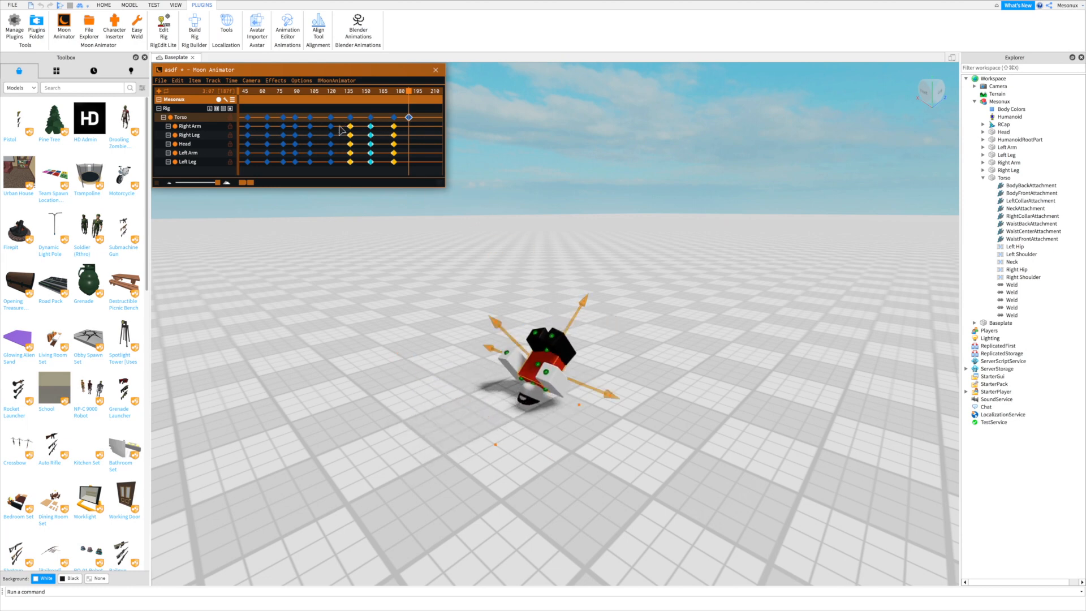
# Step: Rotate the arms for the sliding pose at frame 187
pyautogui.click(206, 128)
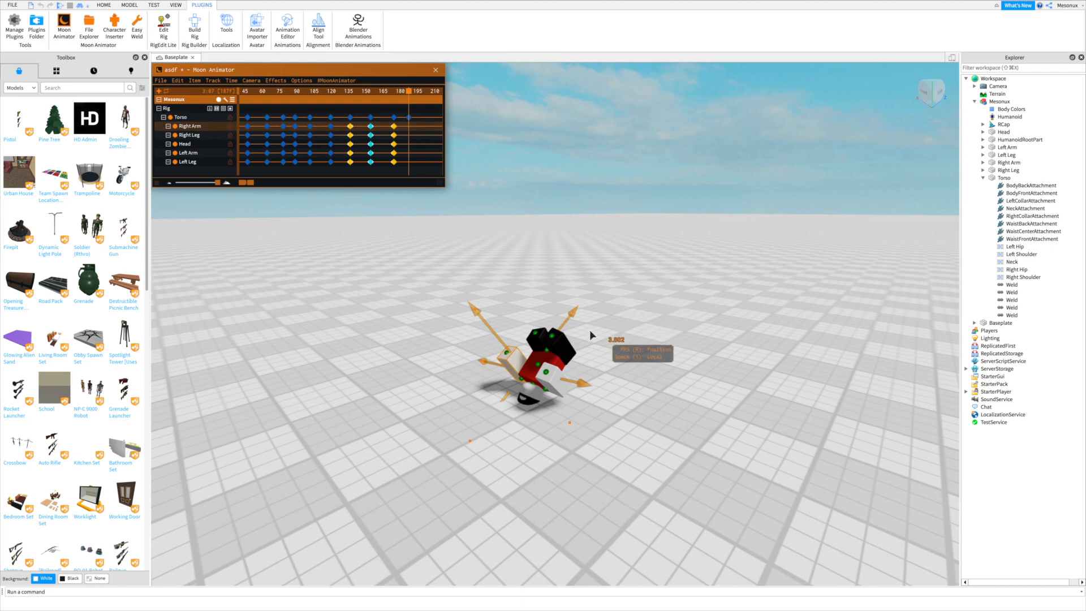
pyautogui.click(565, 347)
pyautogui.scroll(4, 545, 363)
pyautogui.press('r')
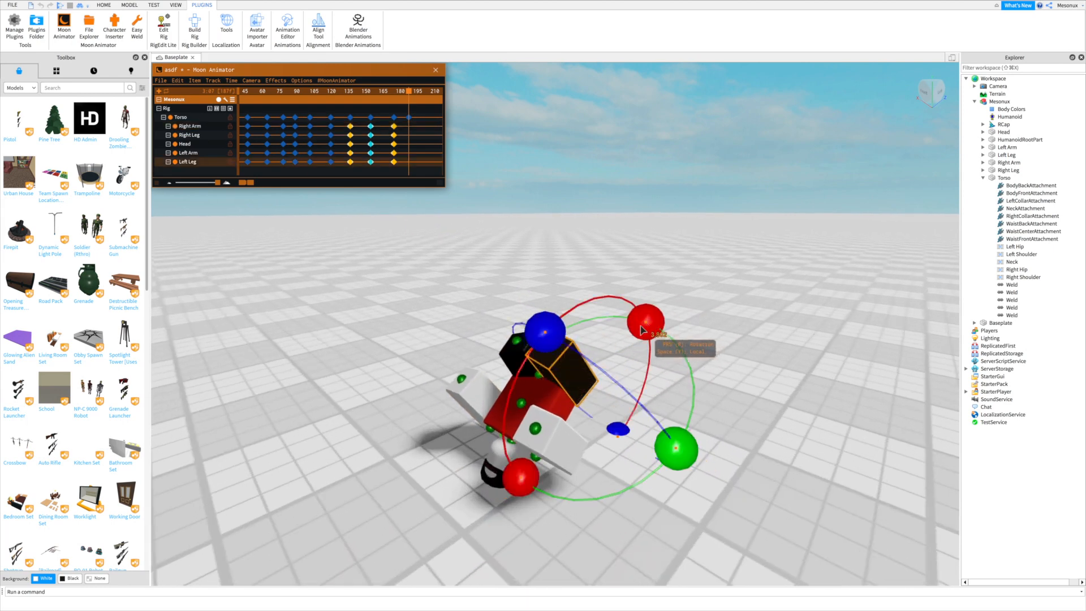
pyautogui.click(538, 438)
pyautogui.scroll(-2, 410, 93)
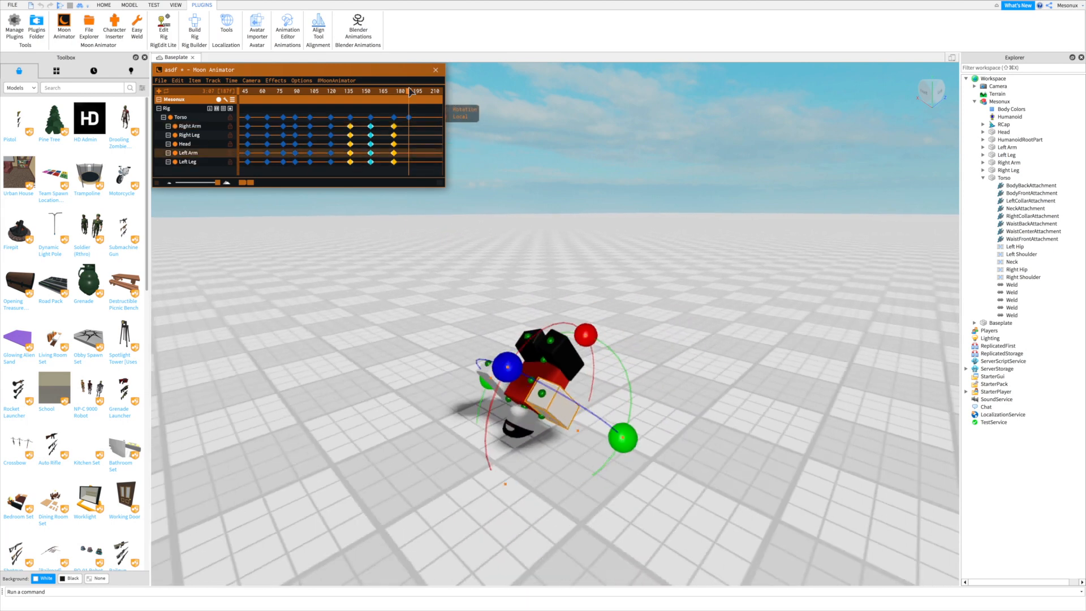
pyautogui.scroll(-2, 409, 92)
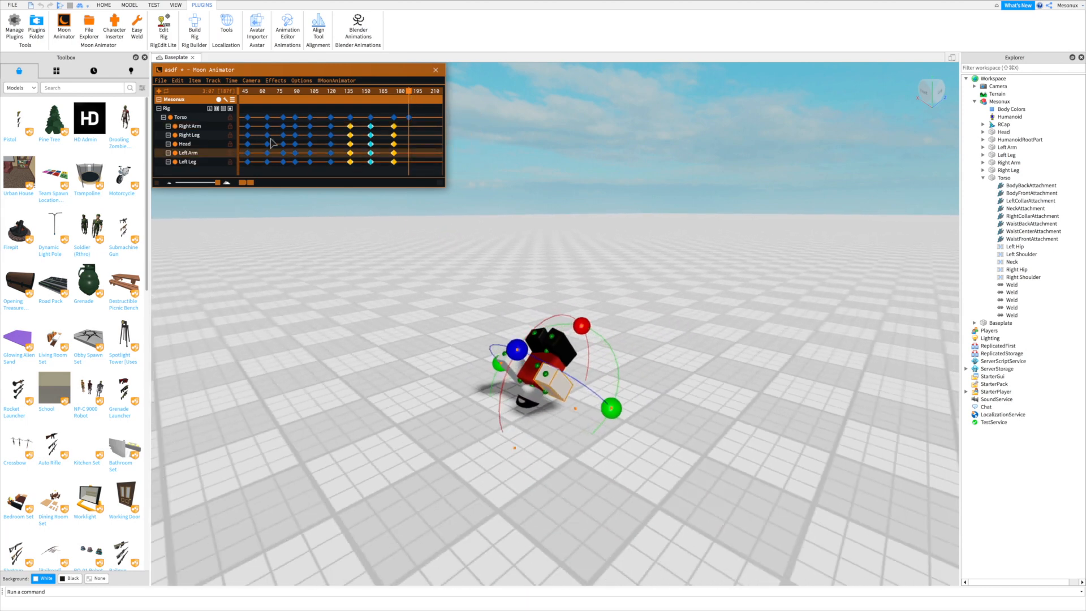
pyautogui.moveTo(582, 326); pyautogui.dragTo(518, 399)
pyautogui.moveTo(566, 323); pyautogui.dragTo(482, 402)
# Step: Rotate the right leg for the sliding pose at frame 187
pyautogui.click(538, 341)
pyautogui.scroll(3, 537, 362)
pyautogui.moveTo(574, 338); pyautogui.dragTo(547, 446)
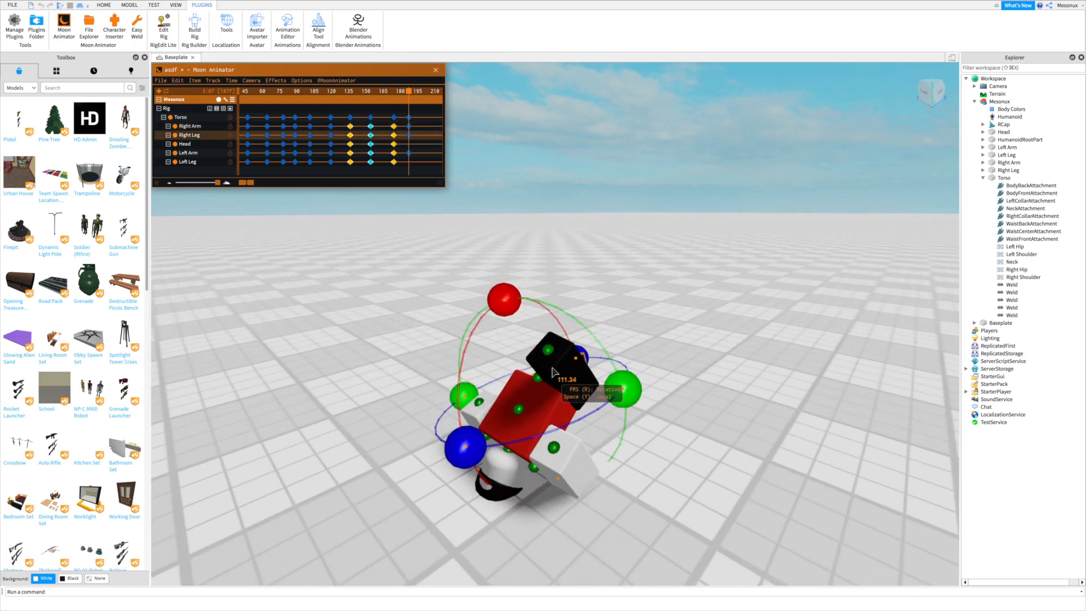
# Step: Rotate the left leg for the sliding pose at frame 187 and include the head in that pose
pyautogui.click(553, 365)
pyautogui.moveTo(651, 324); pyautogui.dragTo(564, 448)
pyautogui.scroll(-5, 565, 451)
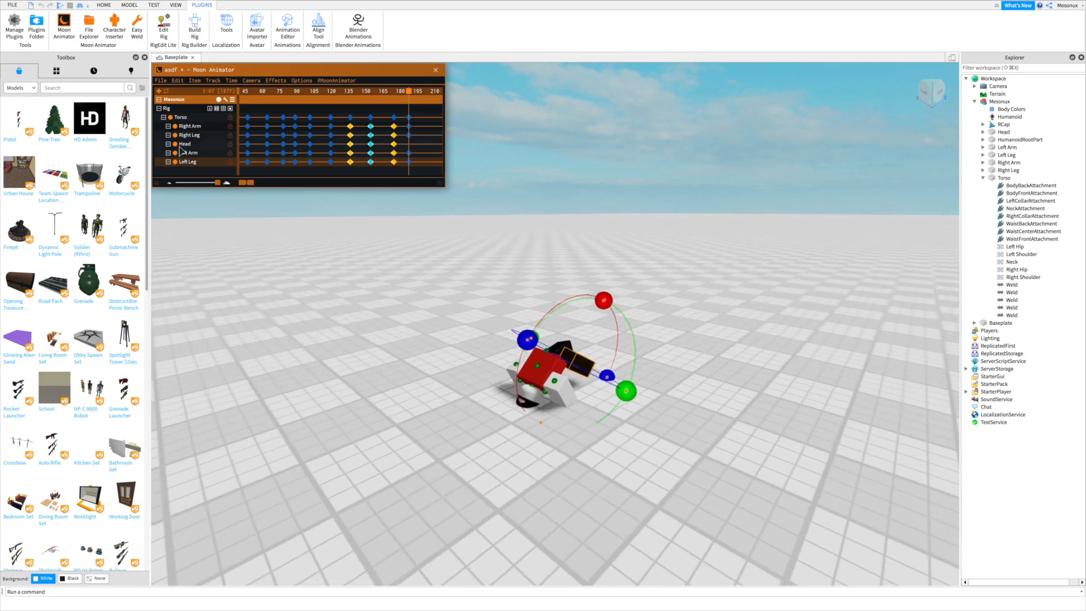
pyautogui.click(186, 144)
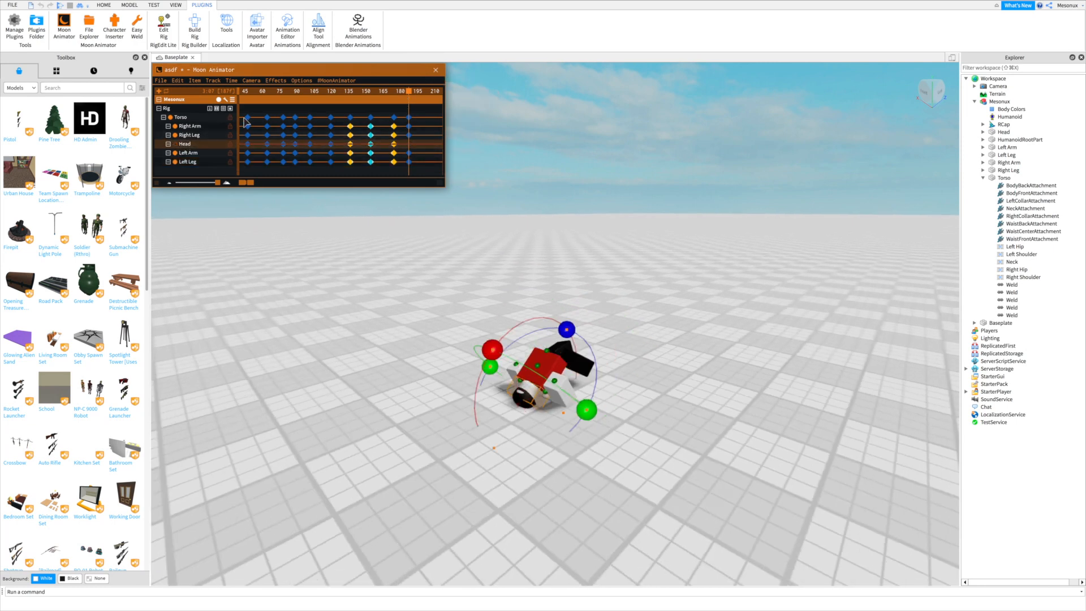
# Step: Apply Quint easing with the In direction to all body-part keyframes at frame 187
pyautogui.moveTo(396, 108); pyautogui.dragTo(422, 168)
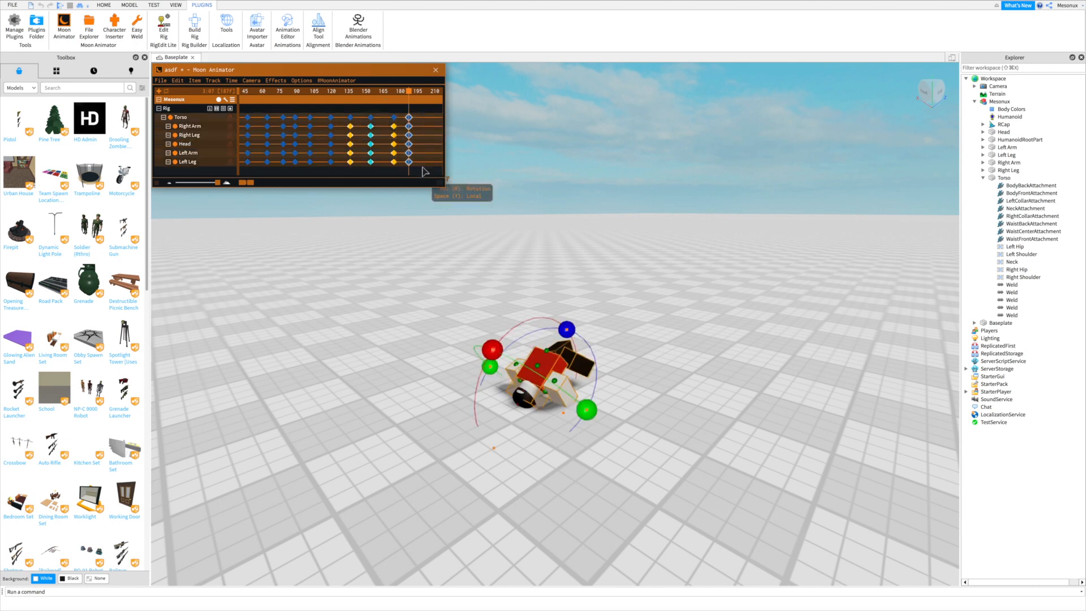
pyautogui.press('7')
pyautogui.click(446, 111)
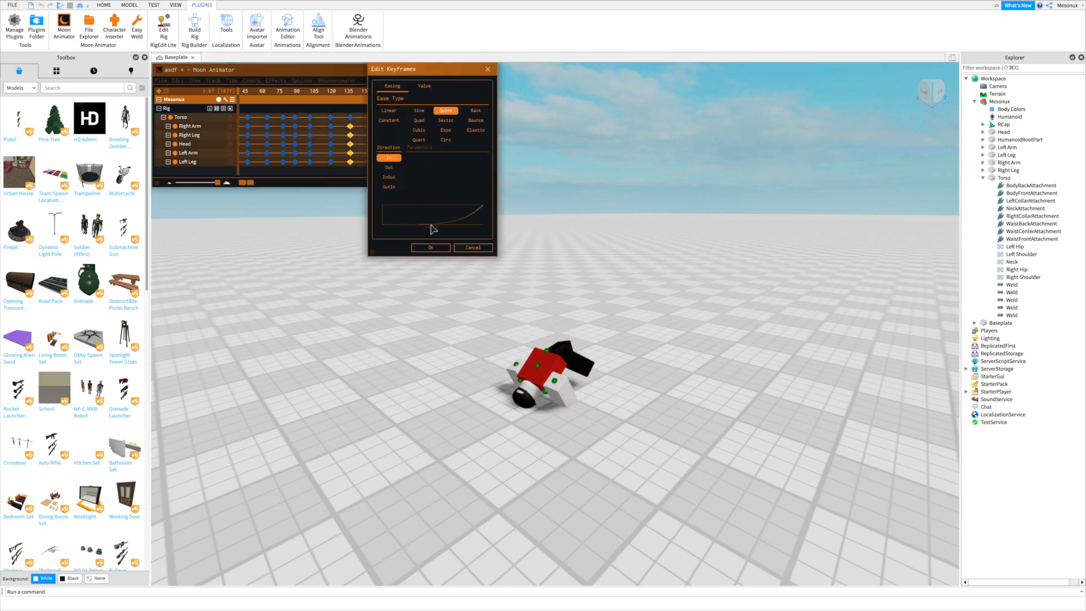
pyautogui.click(432, 247)
pyautogui.click(413, 170)
# Step: Play back the tumble and slide repeatedly to check the motion up to frame 187
pyautogui.moveTo(411, 91); pyautogui.dragTo(336, 97)
pyautogui.press('space')
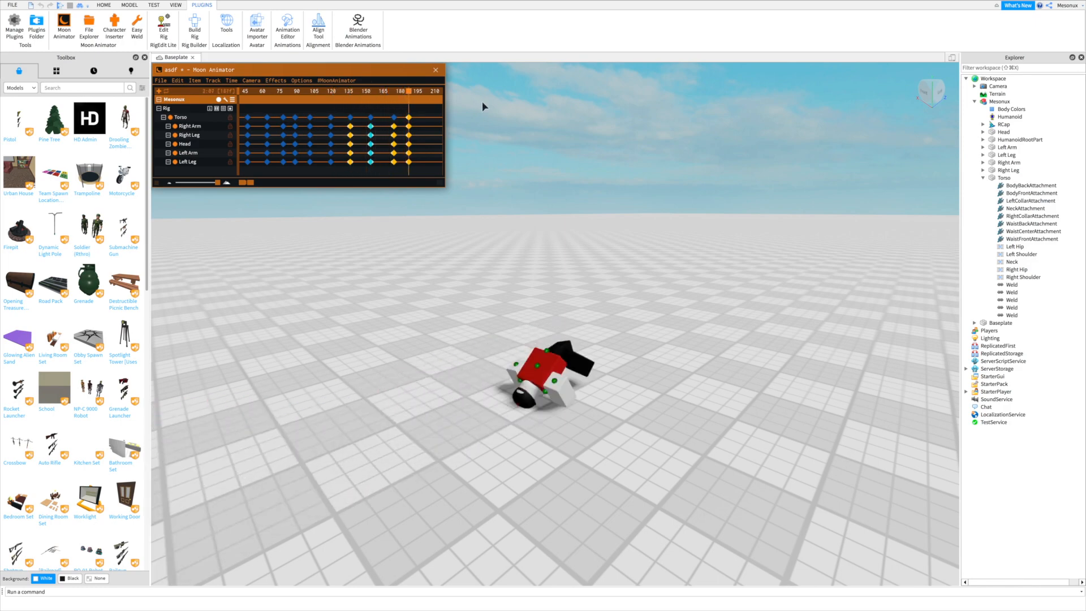
pyautogui.scroll(-2, 482, 101)
pyautogui.moveTo(409, 92); pyautogui.dragTo(340, 99)
pyautogui.scroll(-2, 341, 99)
pyautogui.press('space')
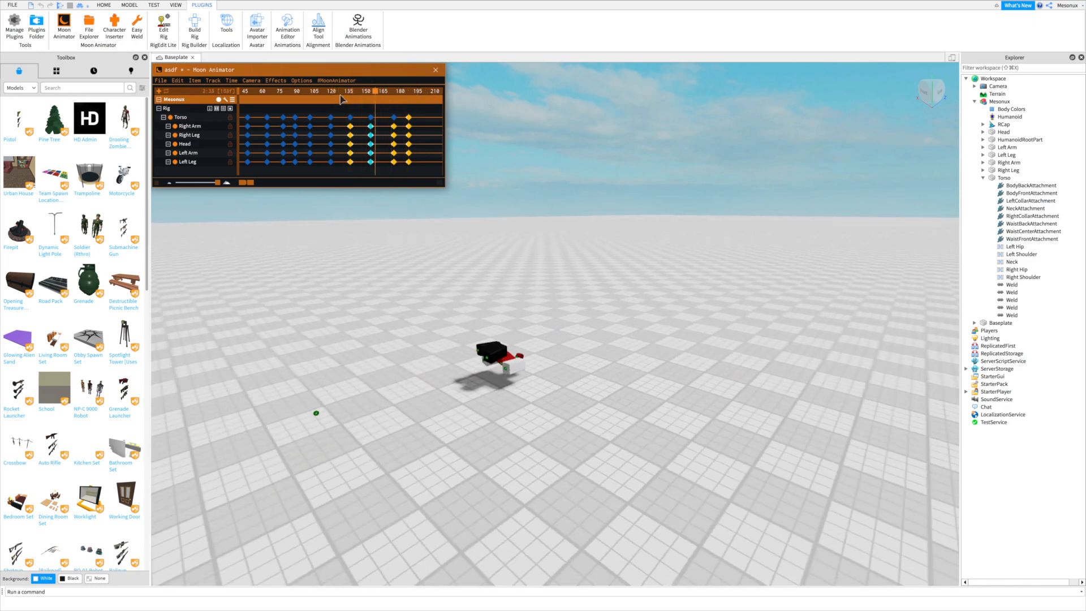
pyautogui.scroll(5, 448, 98)
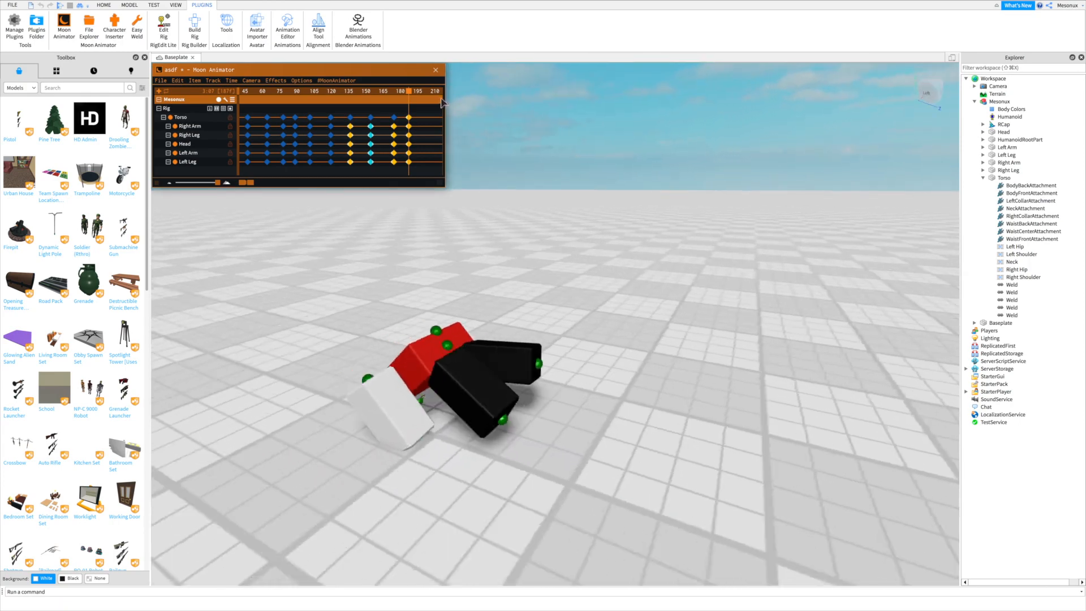
pyautogui.scroll(-5, 444, 102)
pyautogui.moveTo(409, 92); pyautogui.dragTo(342, 94)
pyautogui.press('space')
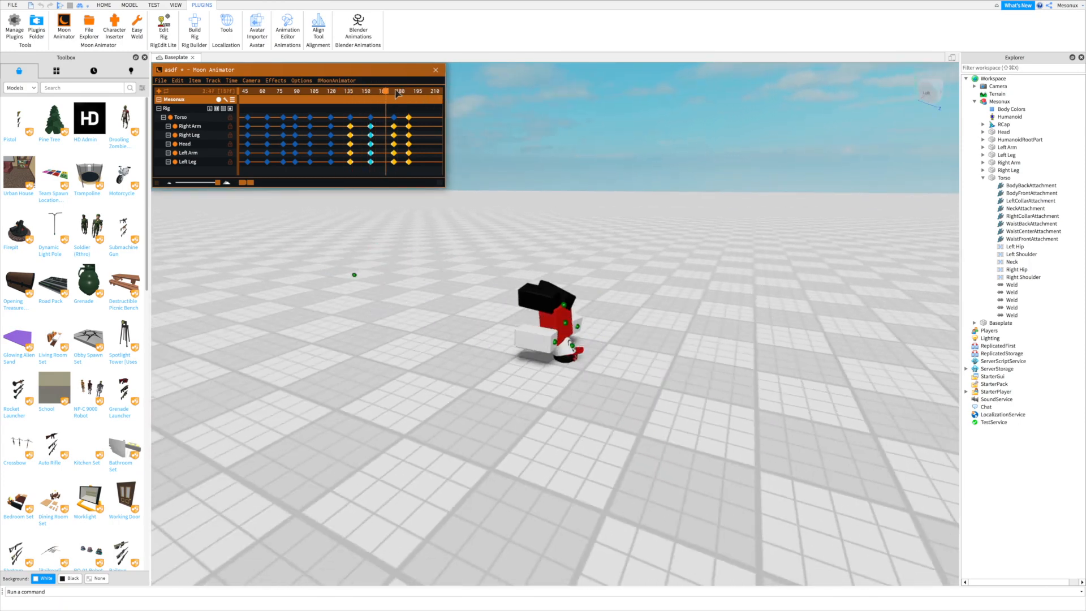
# Step: Play back the animation from the standing pose through the landing while following the character from the side
pyautogui.scroll(3, 513, 107)
pyautogui.press('a')
pyautogui.moveTo(513, 108); pyautogui.dragTo(515, 110, button='right')
pyautogui.scroll(-5, 515, 110)
pyautogui.press('space')
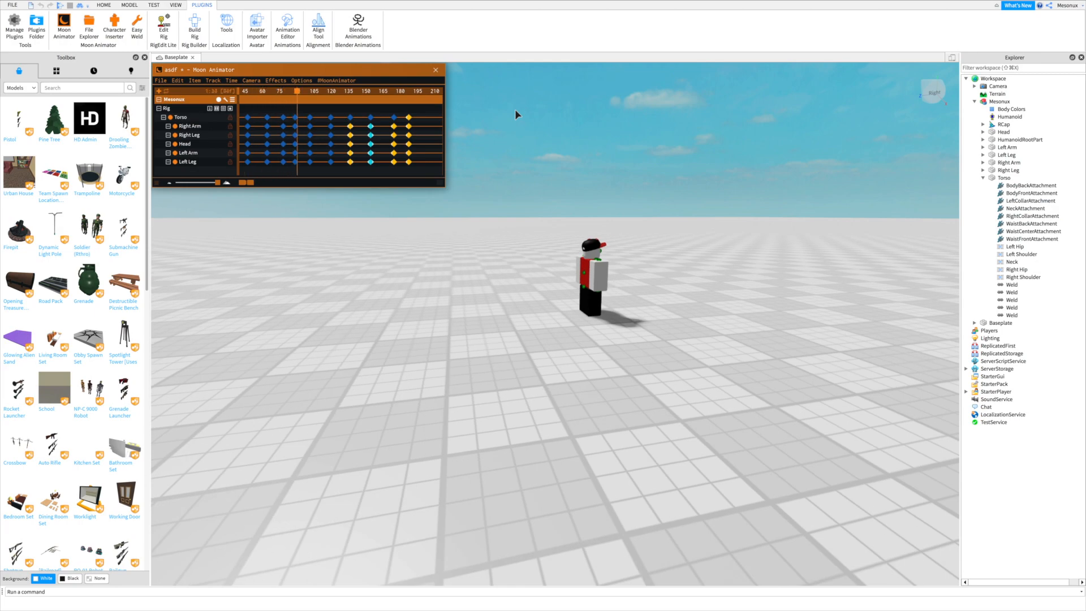
pyautogui.press('d')
pyautogui.moveTo(514, 110); pyautogui.dragTo(515, 110, button='right')
pyautogui.press('a')
pyautogui.press('s')
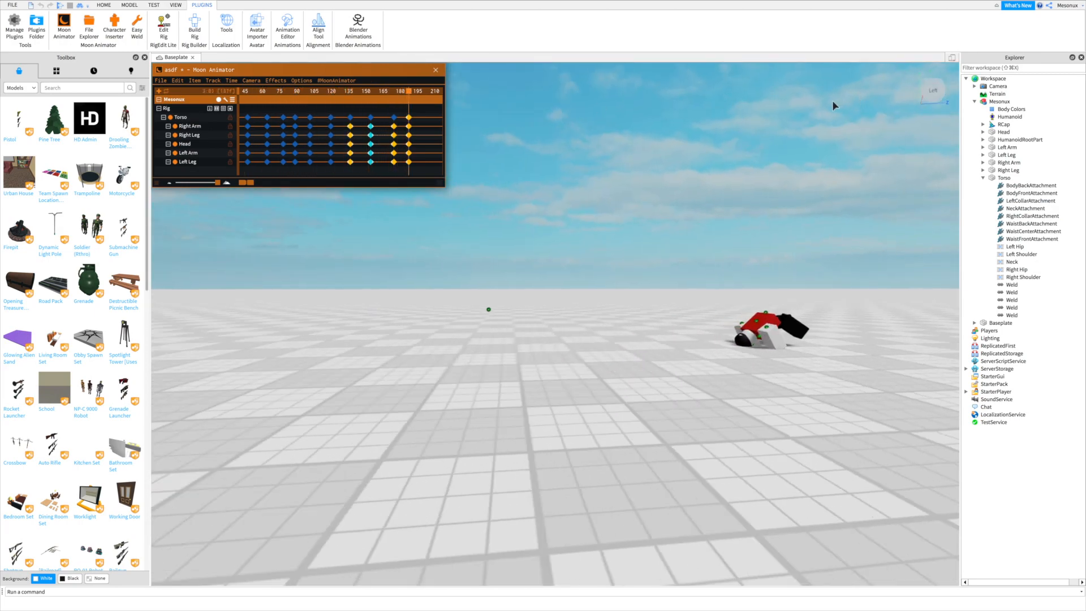
# Step: Add a camera to the animation in Moon Animator
pyautogui.moveTo(833, 102); pyautogui.dragTo(833, 101, button='right')
pyautogui.press('a')
pyautogui.press('w')
pyautogui.click(259, 81)
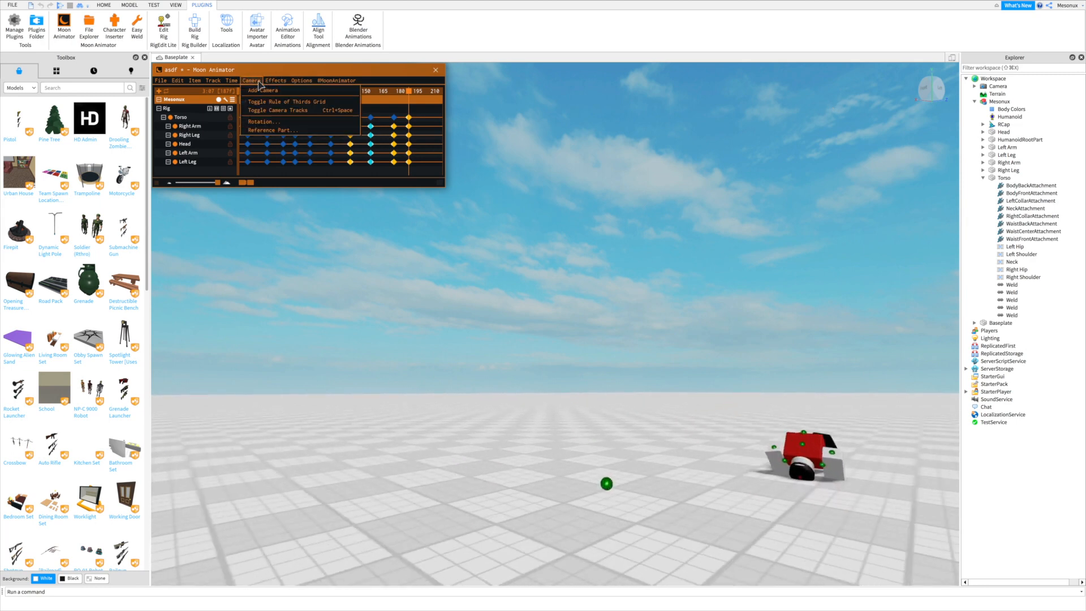
pyautogui.click(268, 91)
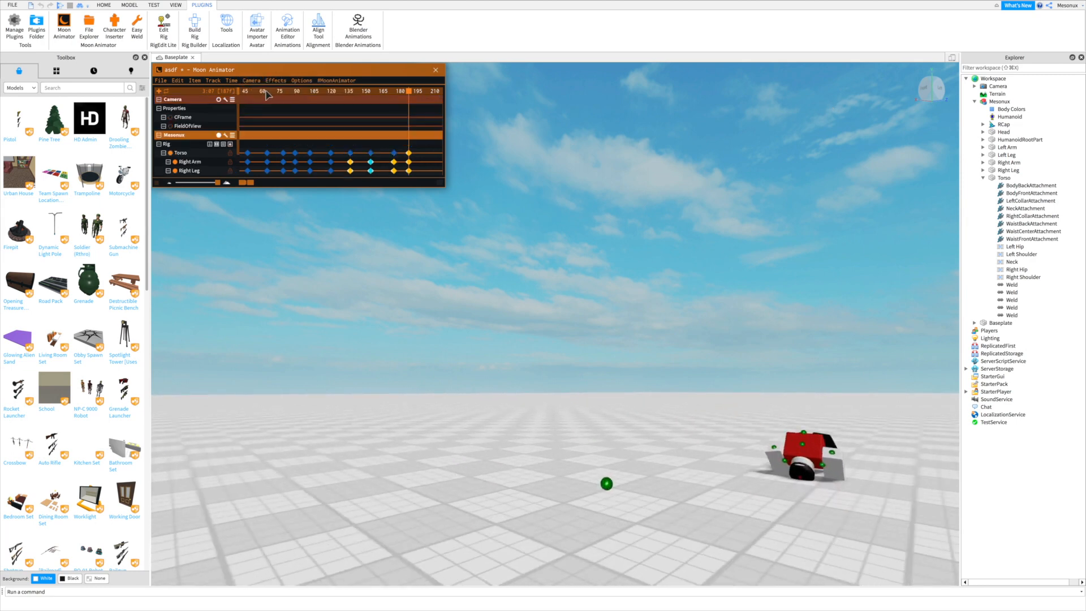
pyautogui.click(254, 80)
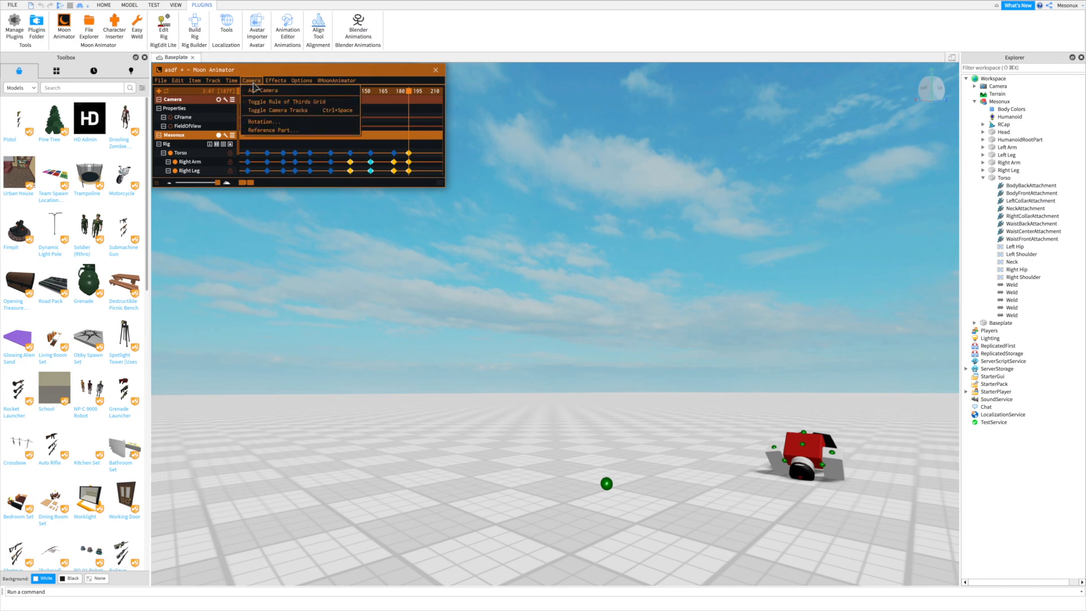
pyautogui.click(255, 81)
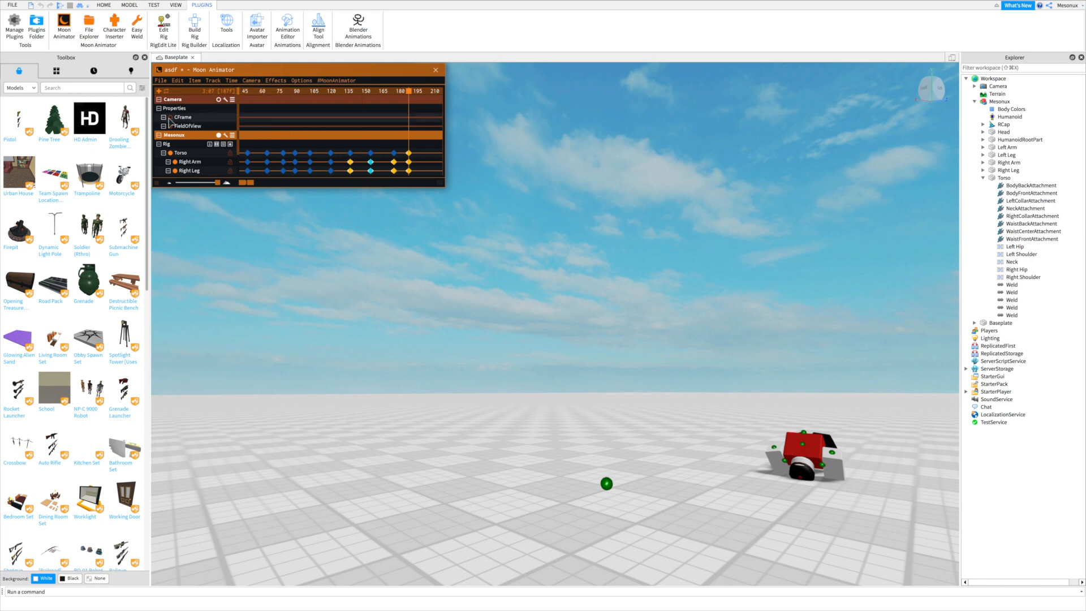
# Step: Frame the standing character from the front and add a camera CFrame keyframe at frame 0
pyautogui.click(194, 118)
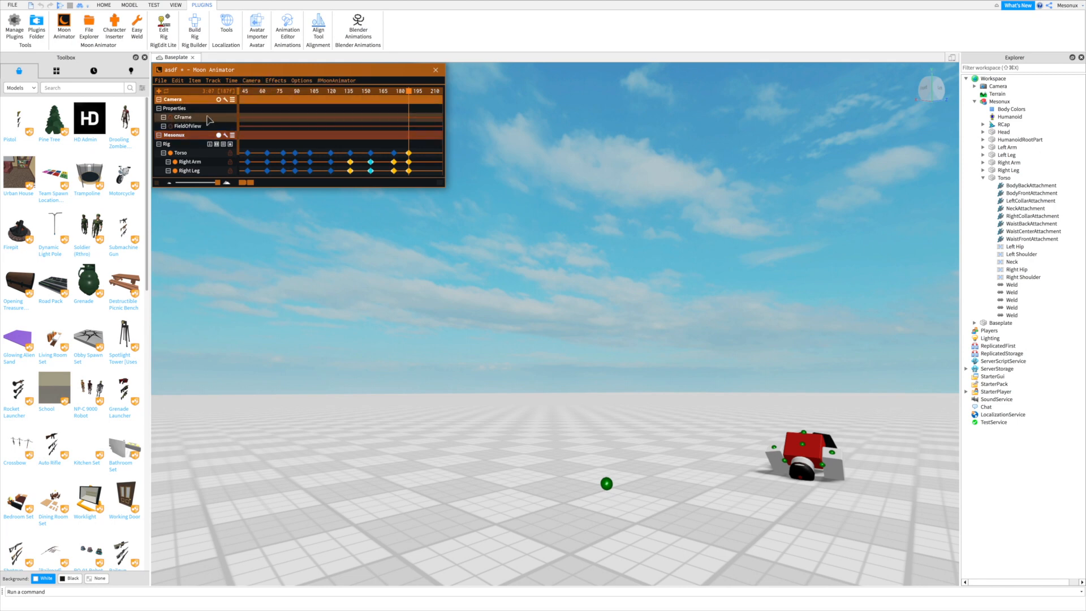
pyautogui.moveTo(411, 91); pyautogui.dragTo(180, 115)
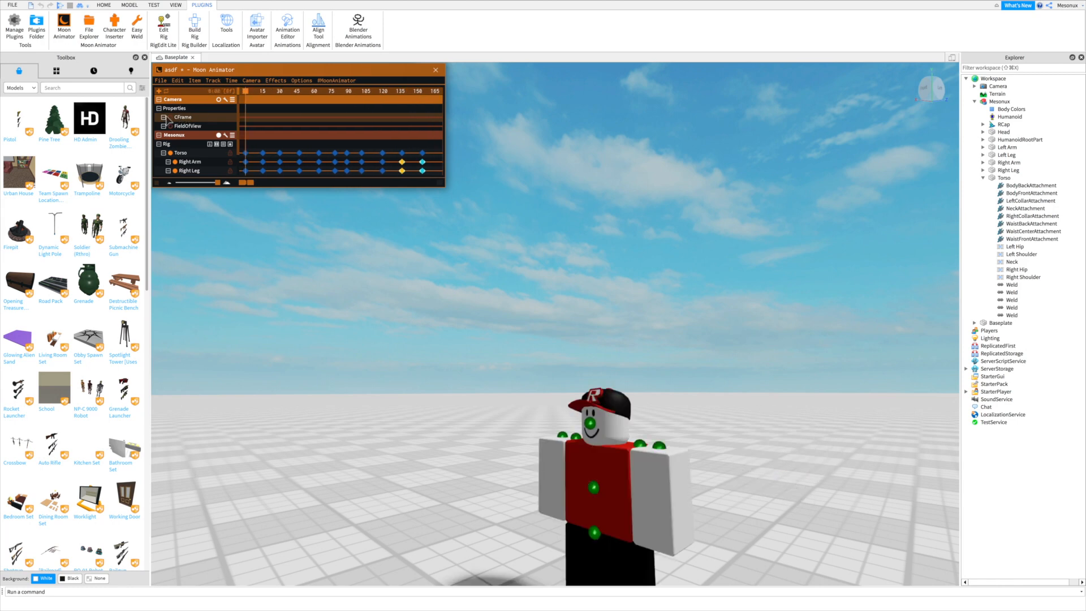
pyautogui.moveTo(572, 141); pyautogui.dragTo(565, 146, button='right')
pyautogui.press('=')
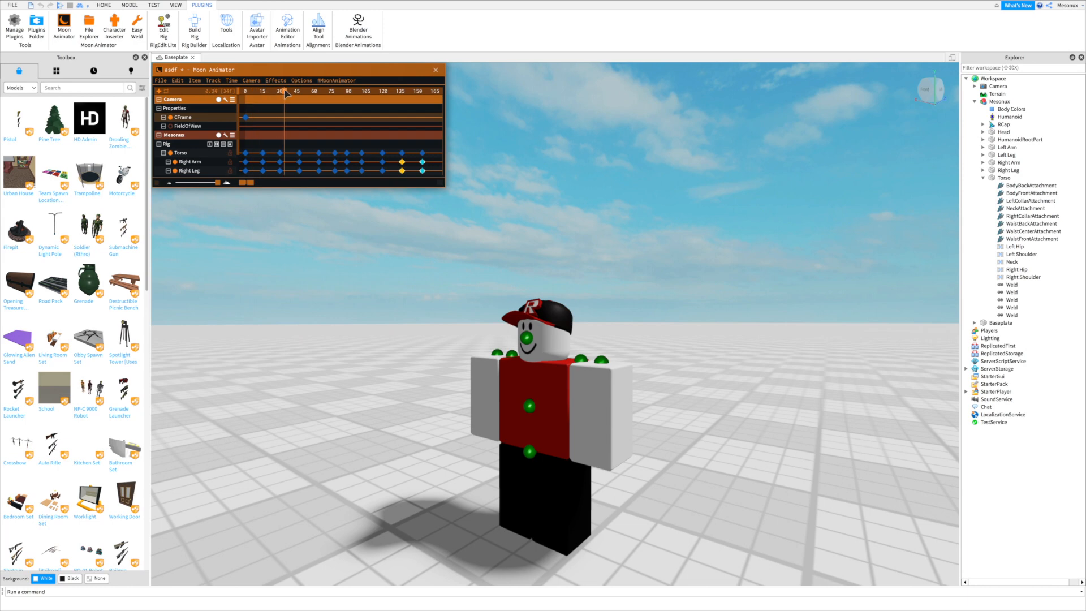
# Step: Reposition the camera for a side view of the backward launch and keyframe its CFrame at frame 132
pyautogui.moveTo(371, 92); pyautogui.dragTo(399, 91)
pyautogui.moveTo(532, 139); pyautogui.dragTo(532, 134, button='right')
pyautogui.press('a')
pyautogui.press('s')
pyautogui.press('a')
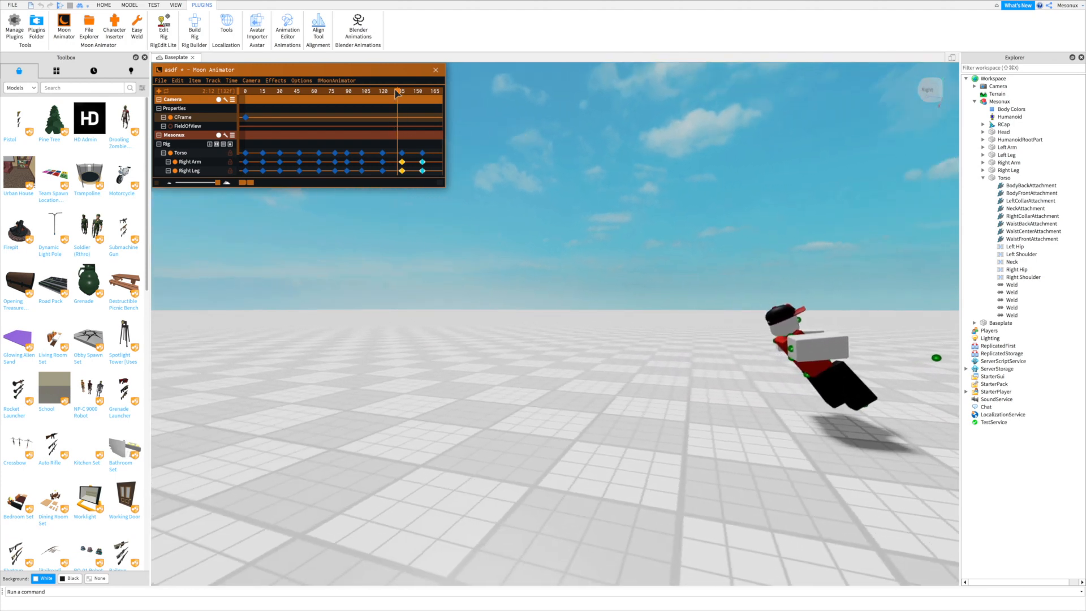
# Step: Keyframe the camera's CFrame on the tumbling character at about frame 153 and play back the camera movement
pyautogui.moveTo(398, 94); pyautogui.dragTo(423, 93)
pyautogui.press('w')
pyautogui.moveTo(501, 137); pyautogui.dragTo(500, 136, button='right')
pyautogui.press('s')
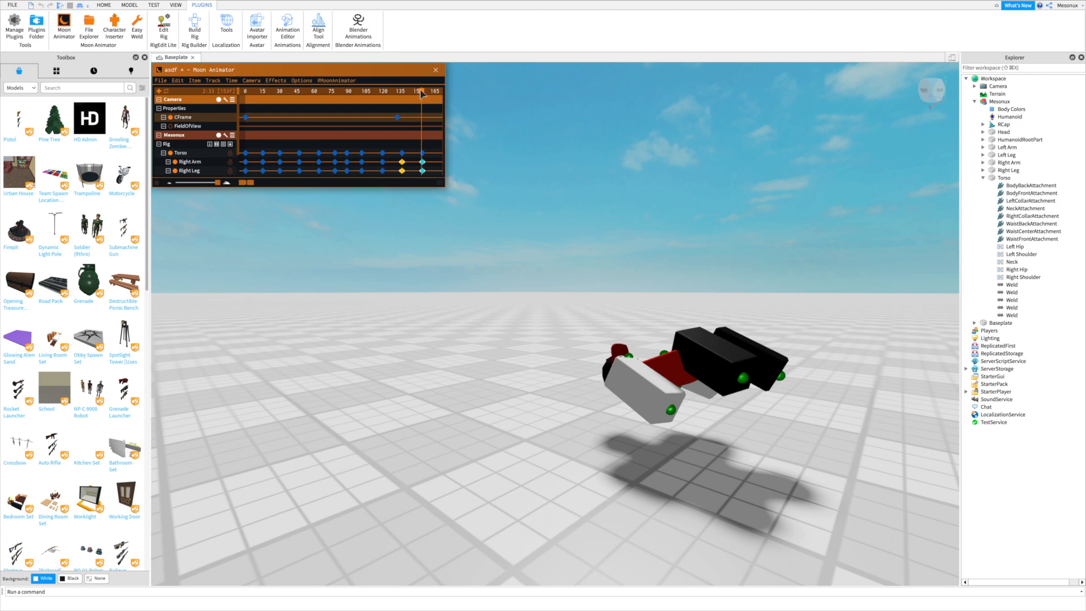
pyautogui.moveTo(425, 94); pyautogui.dragTo(220, 99)
pyautogui.press('space')
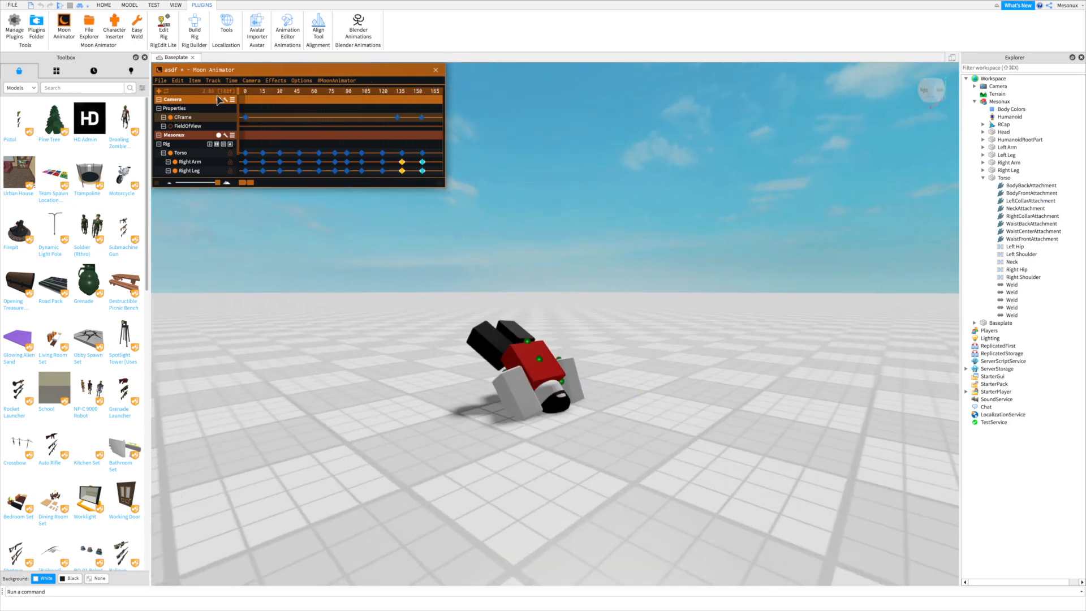
# Step: Apply Quad easing with the InOut direction to all camera CFrame keyframes
pyautogui.moveTo(242, 112); pyautogui.dragTo(445, 127)
pyautogui.doubleClick(366, 117)
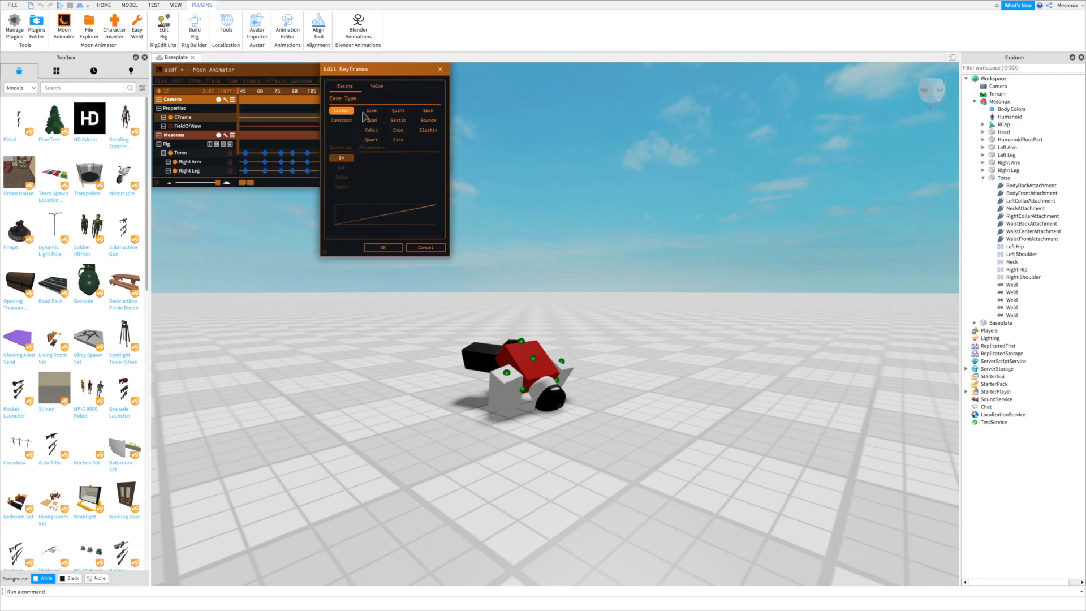
pyautogui.click(372, 112)
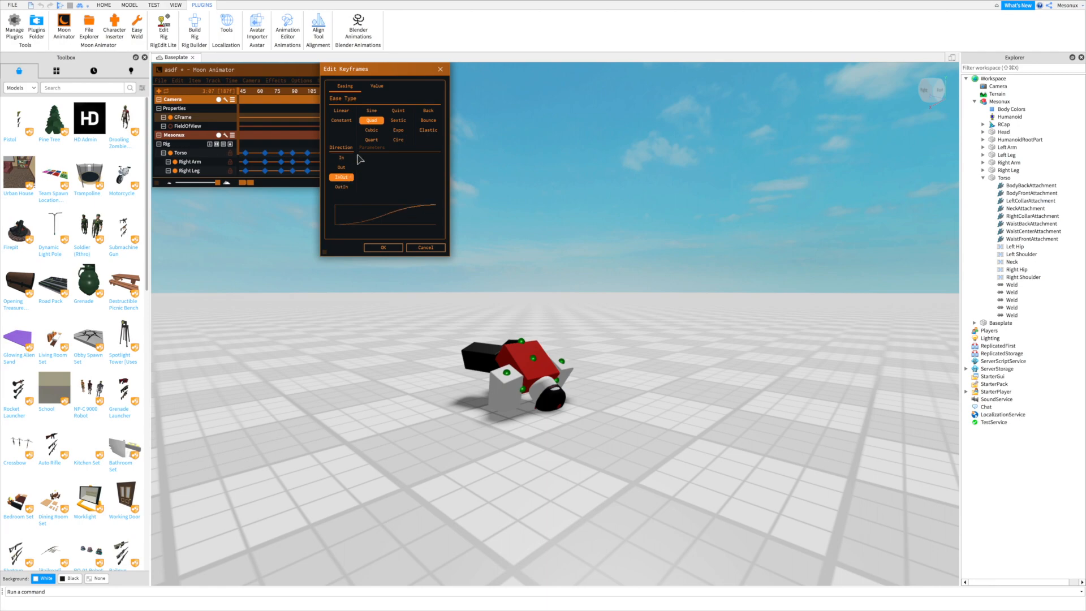
pyautogui.click(382, 248)
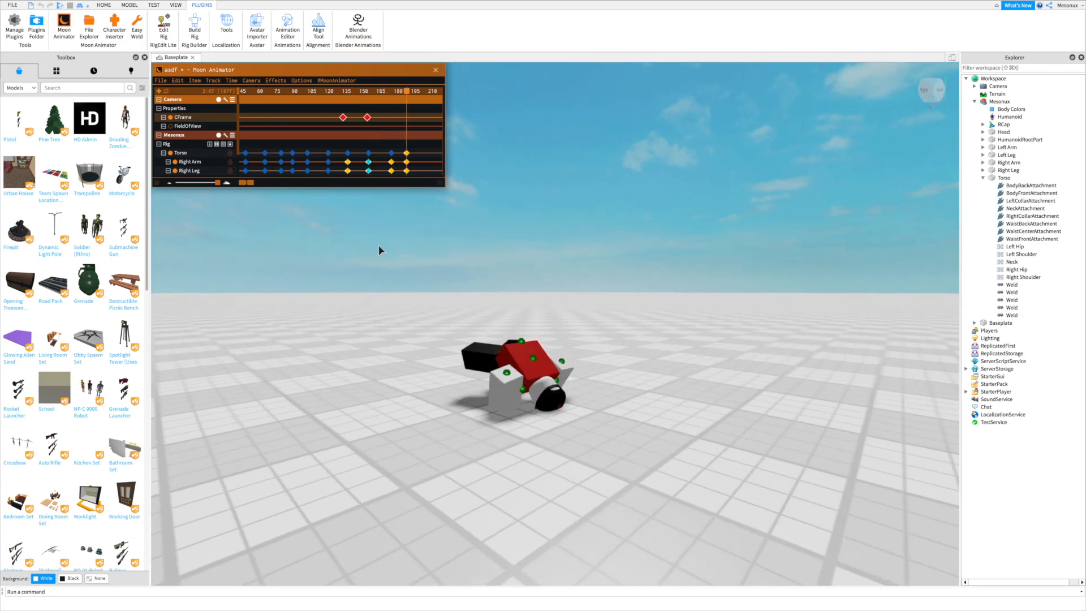
# Step: Play back the animation from frame 0 with the eased camera and hide the Moon Animator window
pyautogui.moveTo(406, 91); pyautogui.dragTo(177, 130)
pyautogui.press('space')
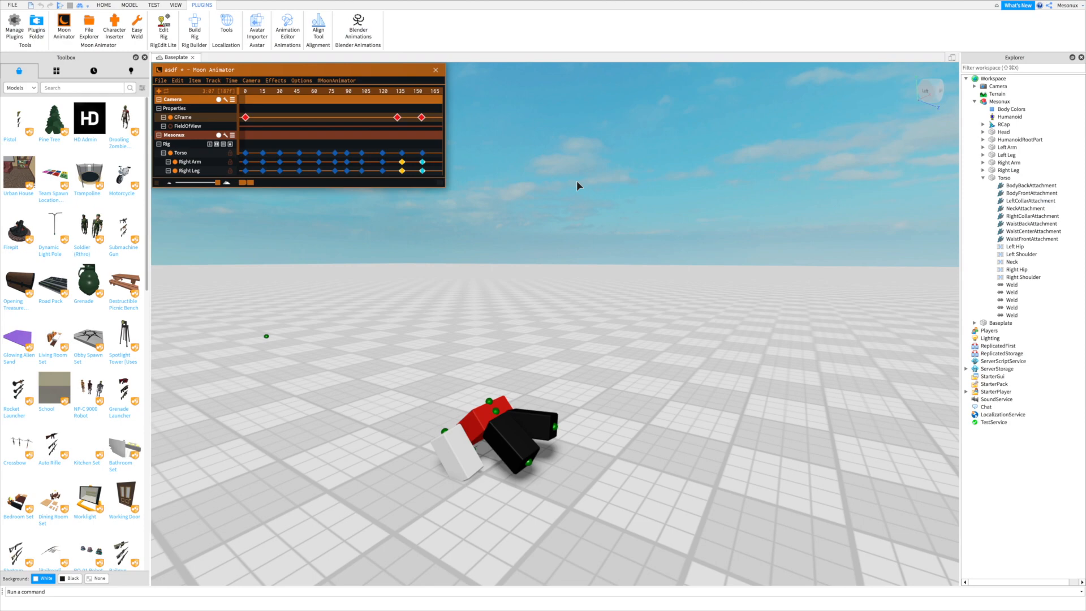
pyautogui.press('h')
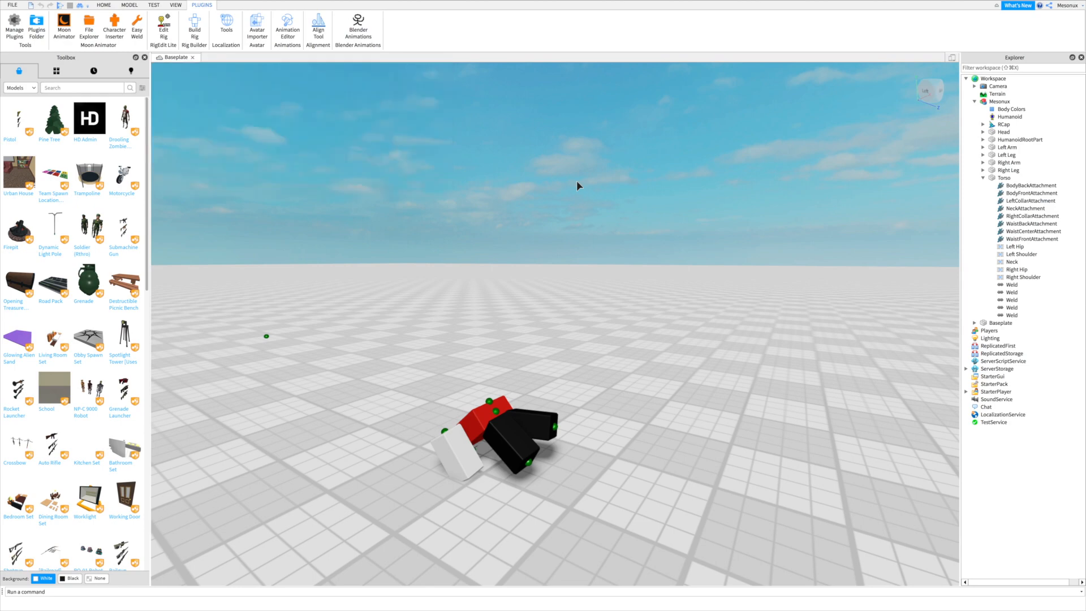